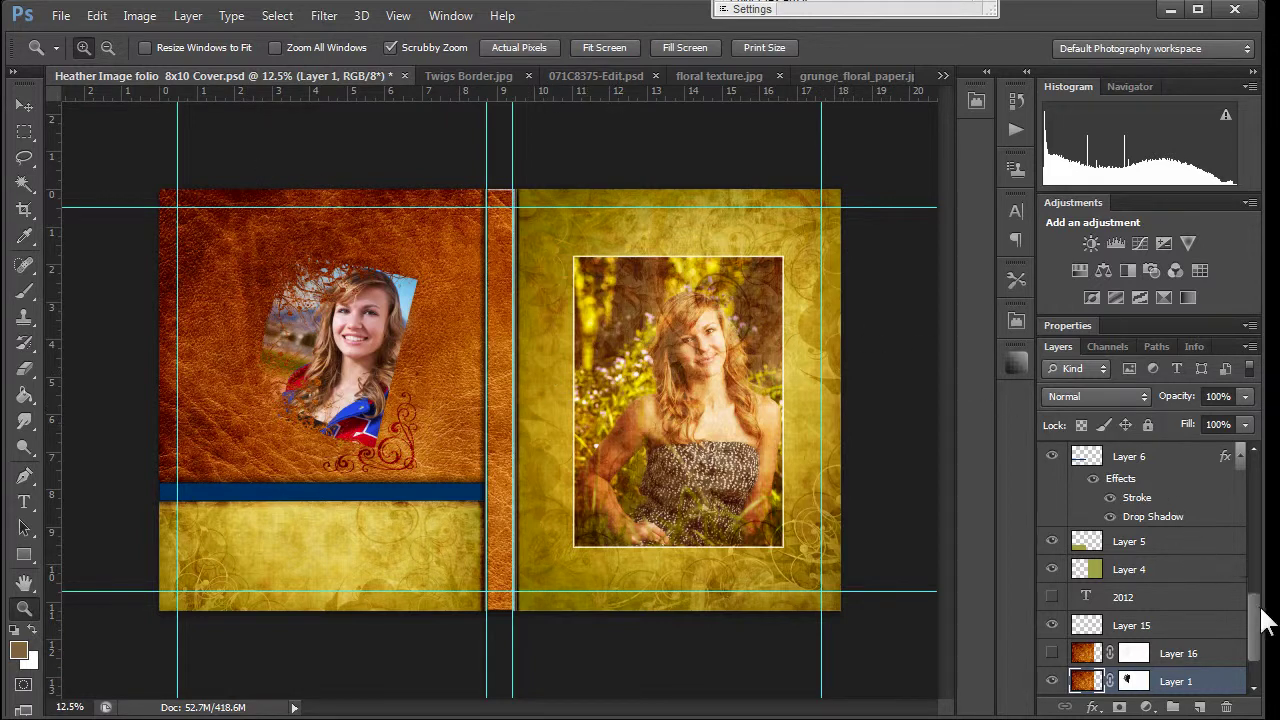
Toggle the visibility of leather Layer 1 off and on to view the portrait beneath it.
drag(1258, 610, 1258, 621)
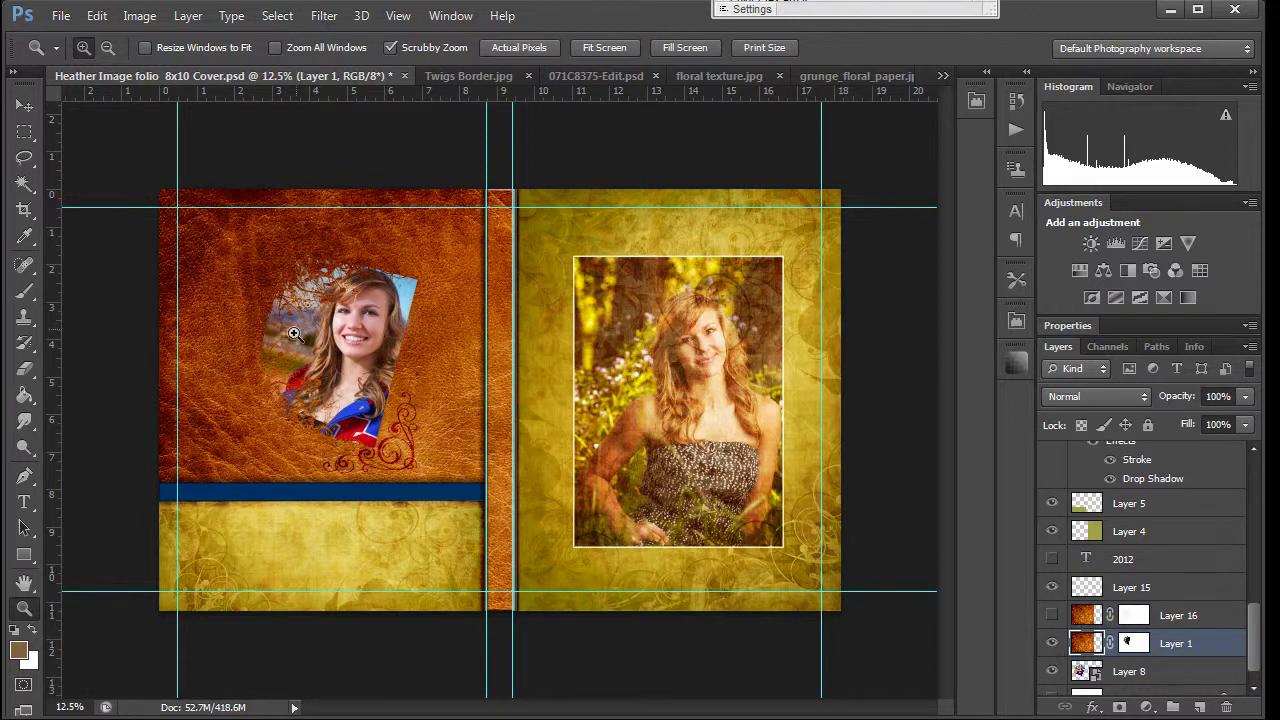
click(1051, 645)
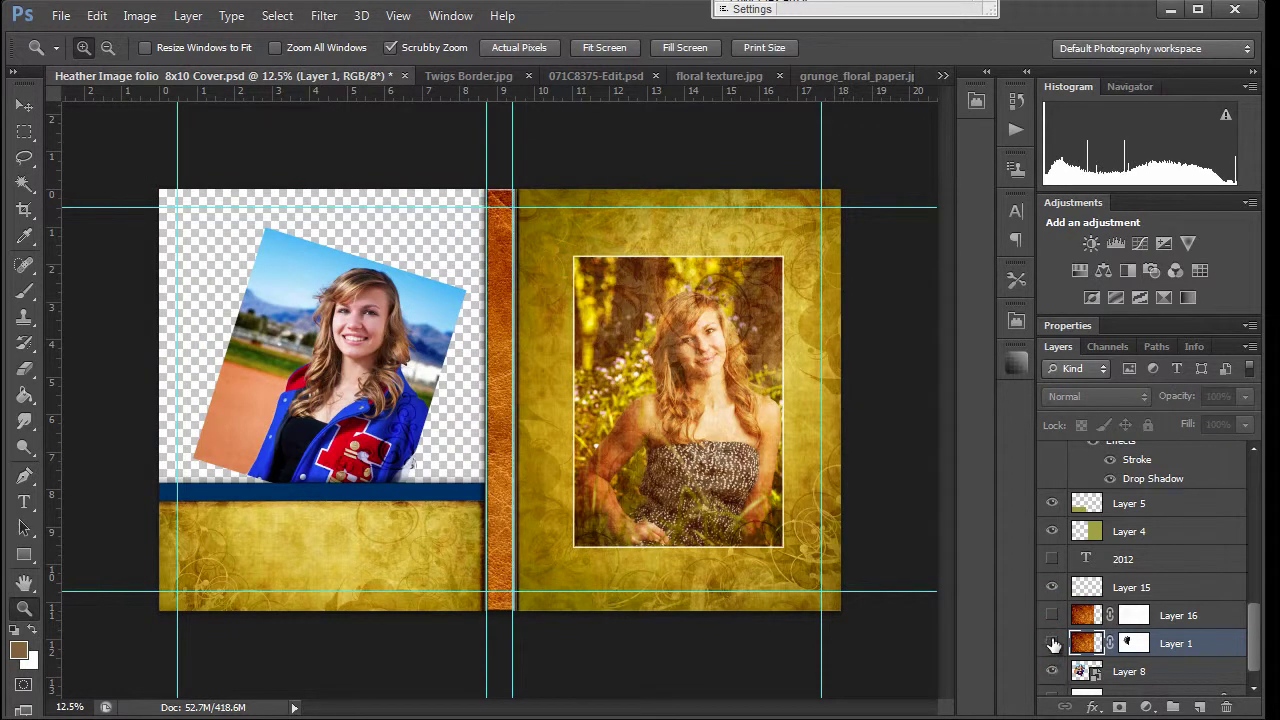
click(1052, 645)
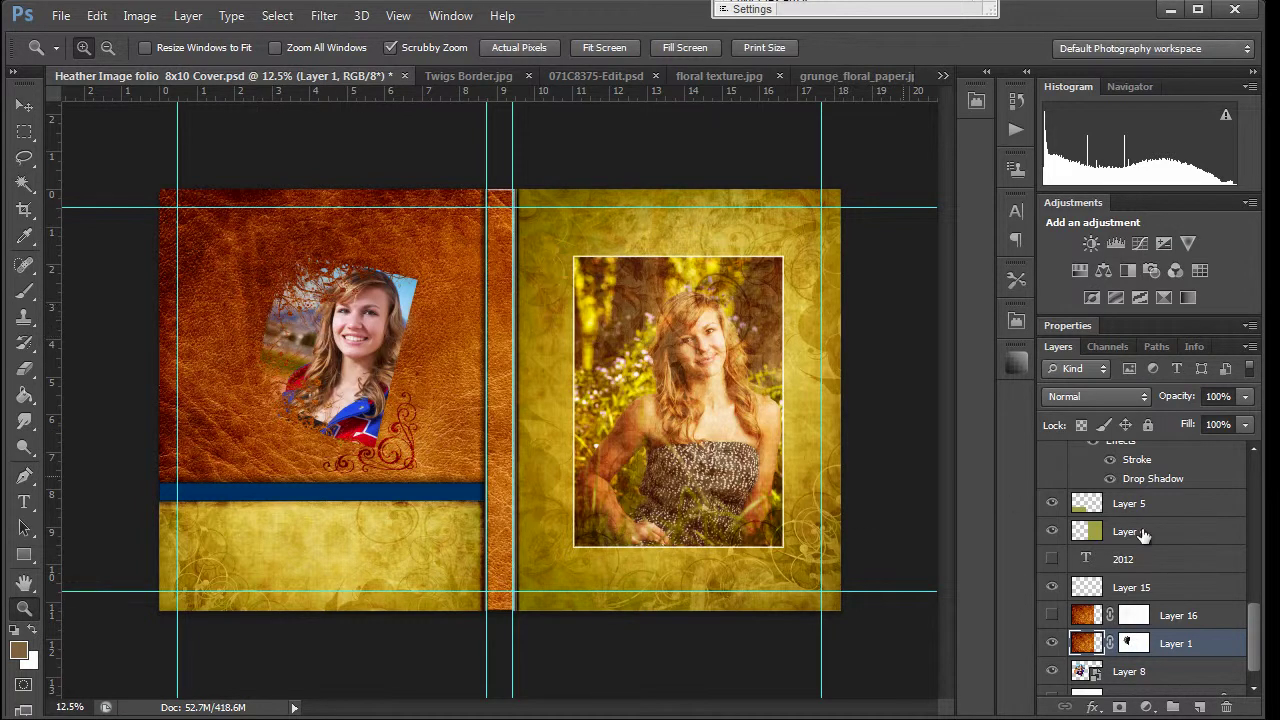
Temporarily show Layer 9 to view the black floral artwork over the cover, and hide it again.
drag(1251, 629, 1262, 530)
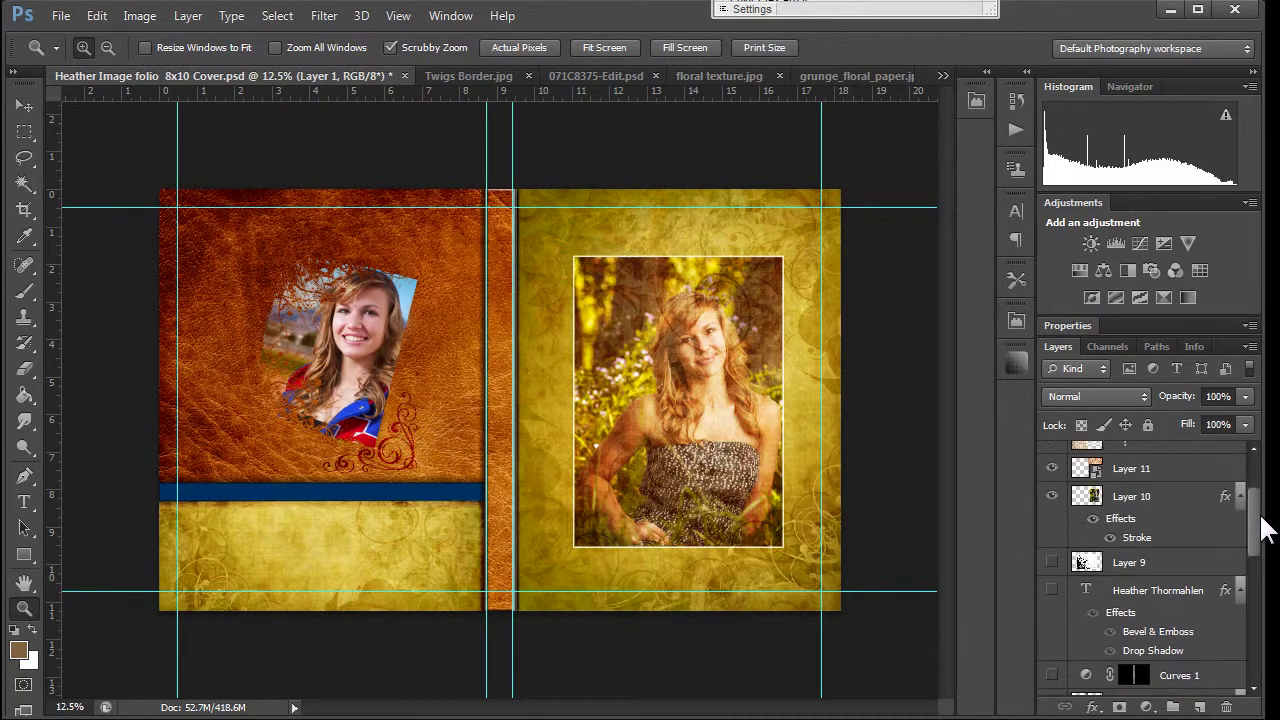
click(1052, 564)
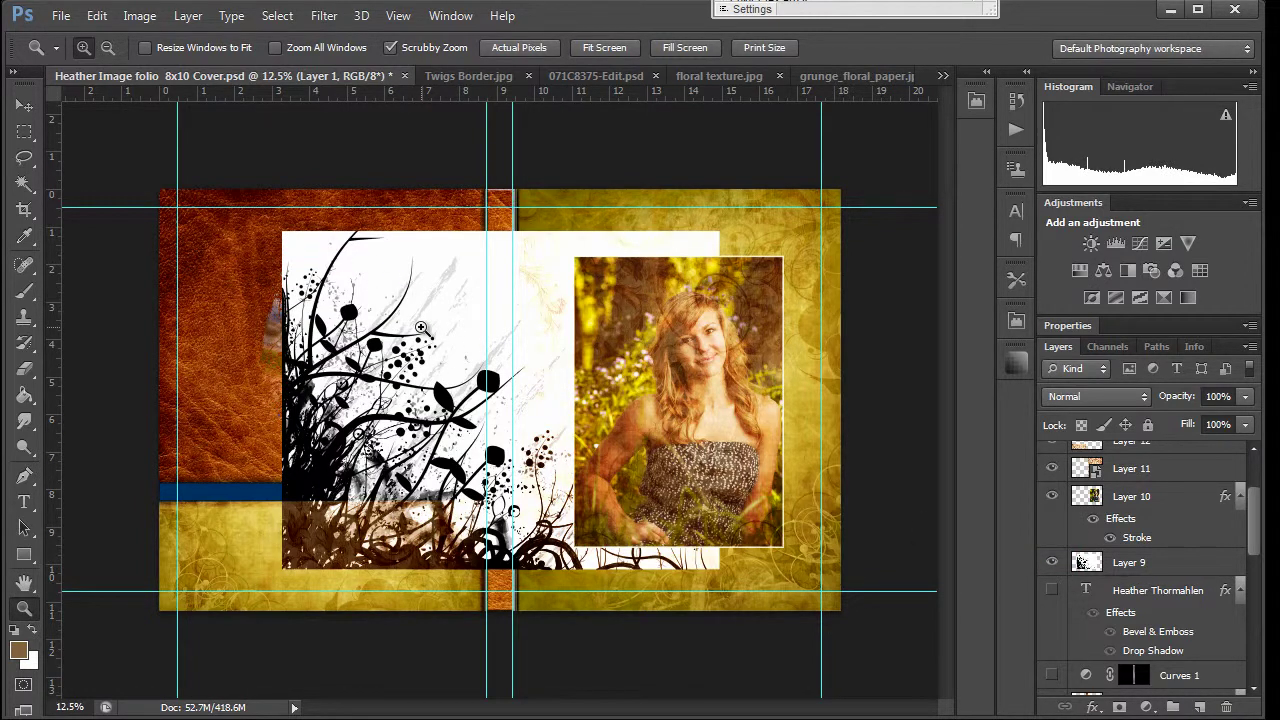
click(1053, 564)
Temporarily disable Layer 1's layer mask to compare the leather cover without the portrait cutout, and re-enable the mask.
drag(1252, 512, 1258, 648)
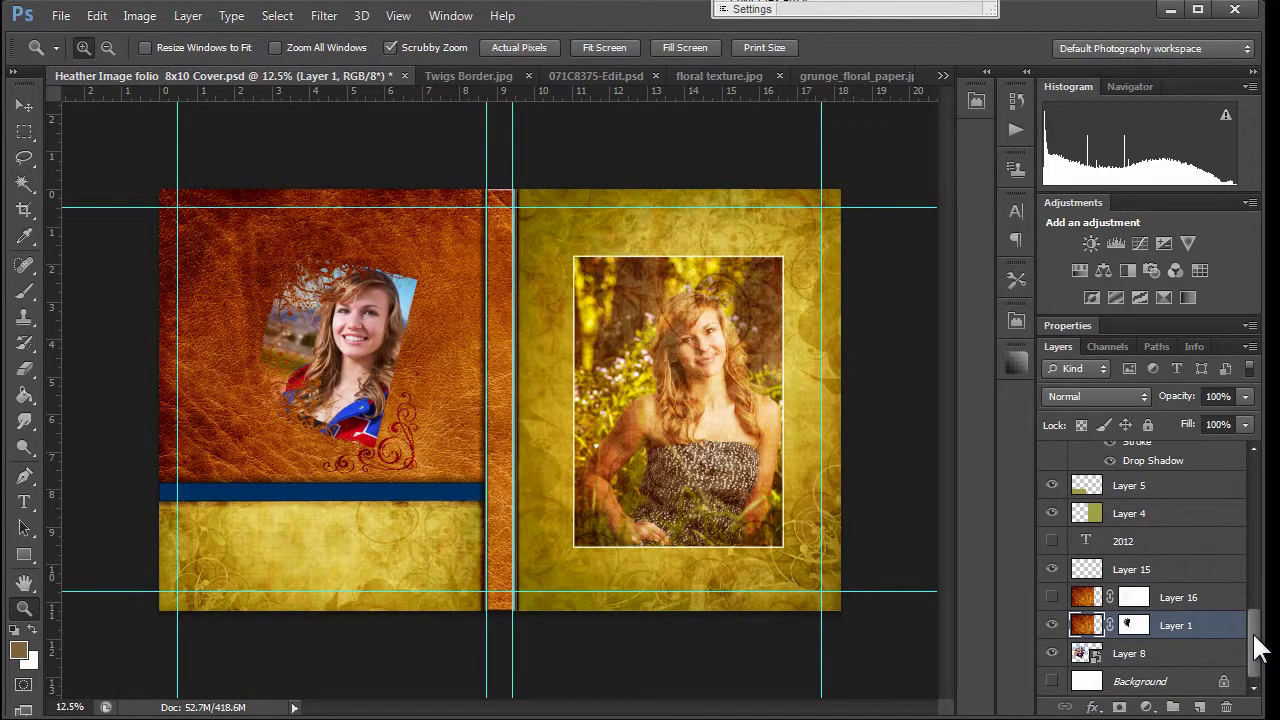
click(1137, 628)
right_click(1137, 628)
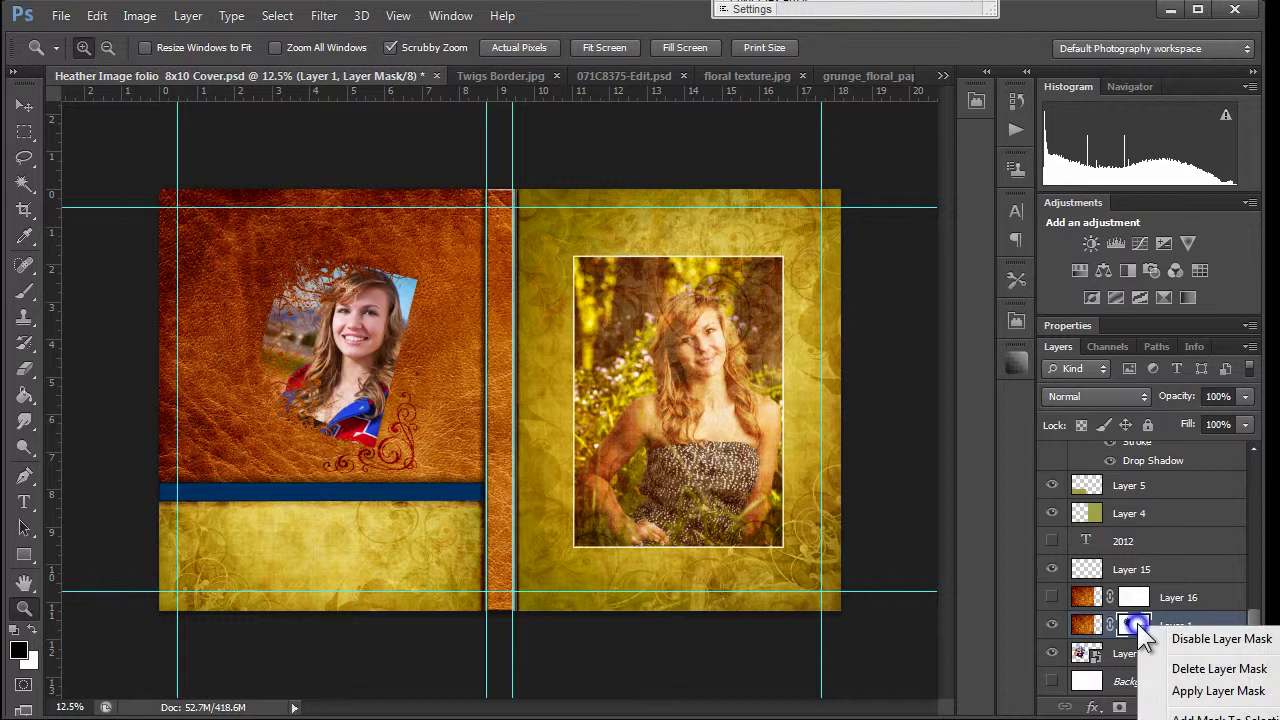
click(1173, 637)
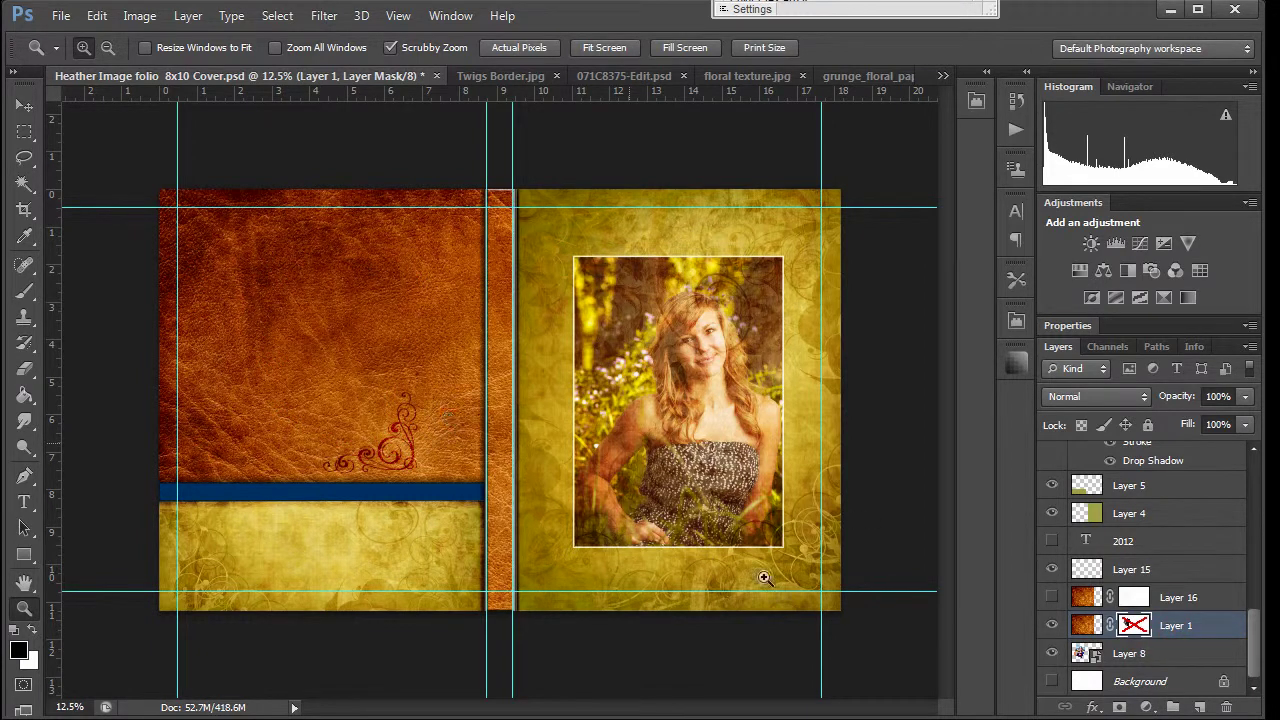
click(1052, 625)
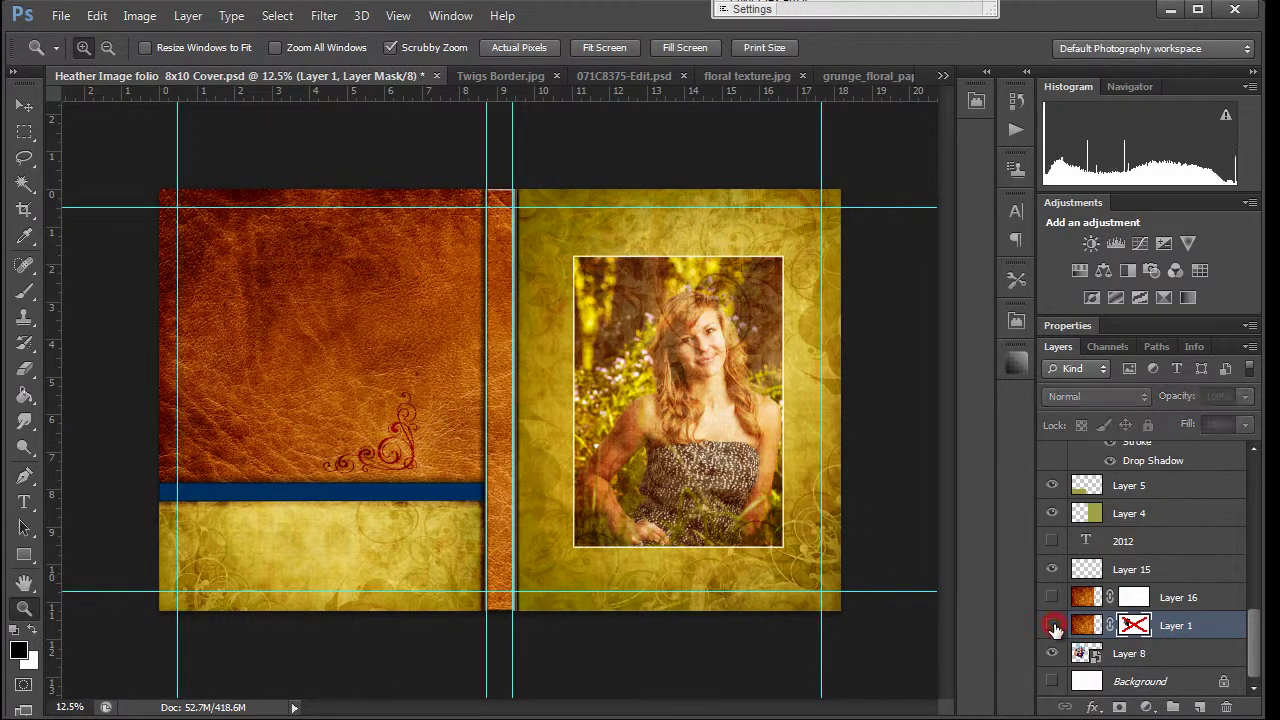
click(1052, 625)
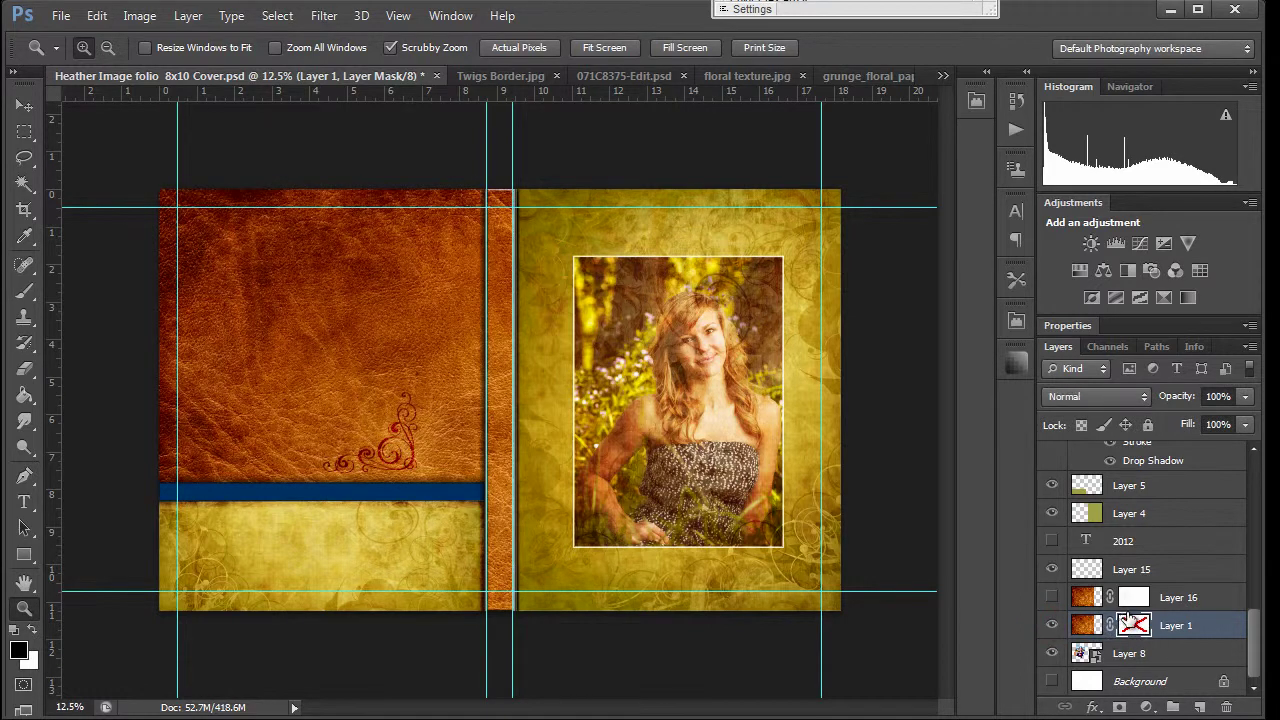
right_click(1123, 622)
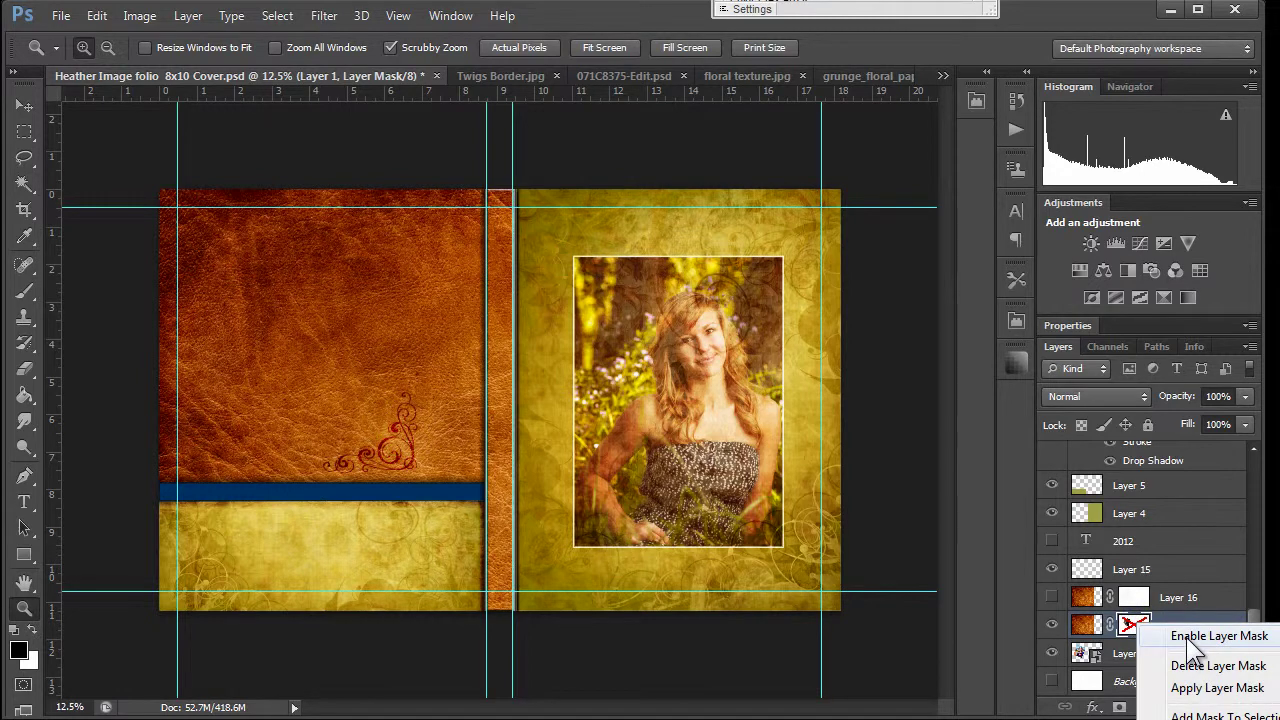
click(1195, 637)
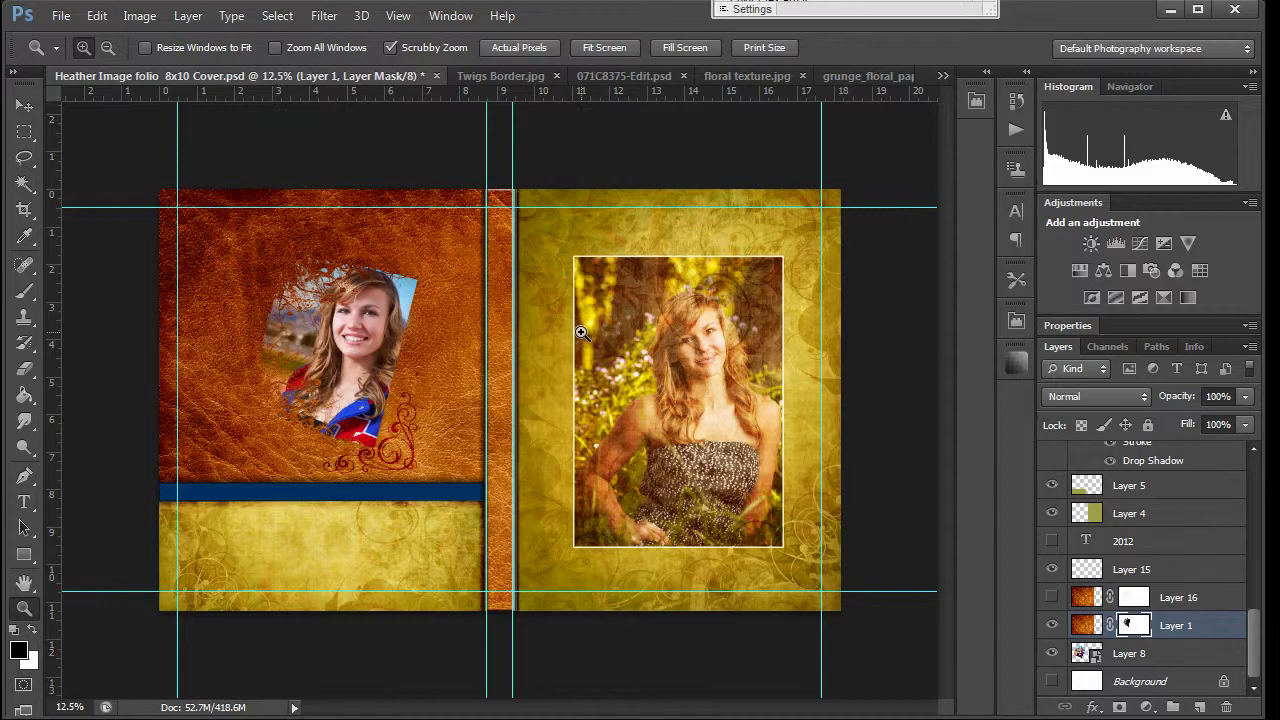
Examine close up how the floral mask edges blend the leather into the portrait's sky, hair and jacket.
click(376, 388)
click(376, 388)
click(376, 388)
click(376, 388)
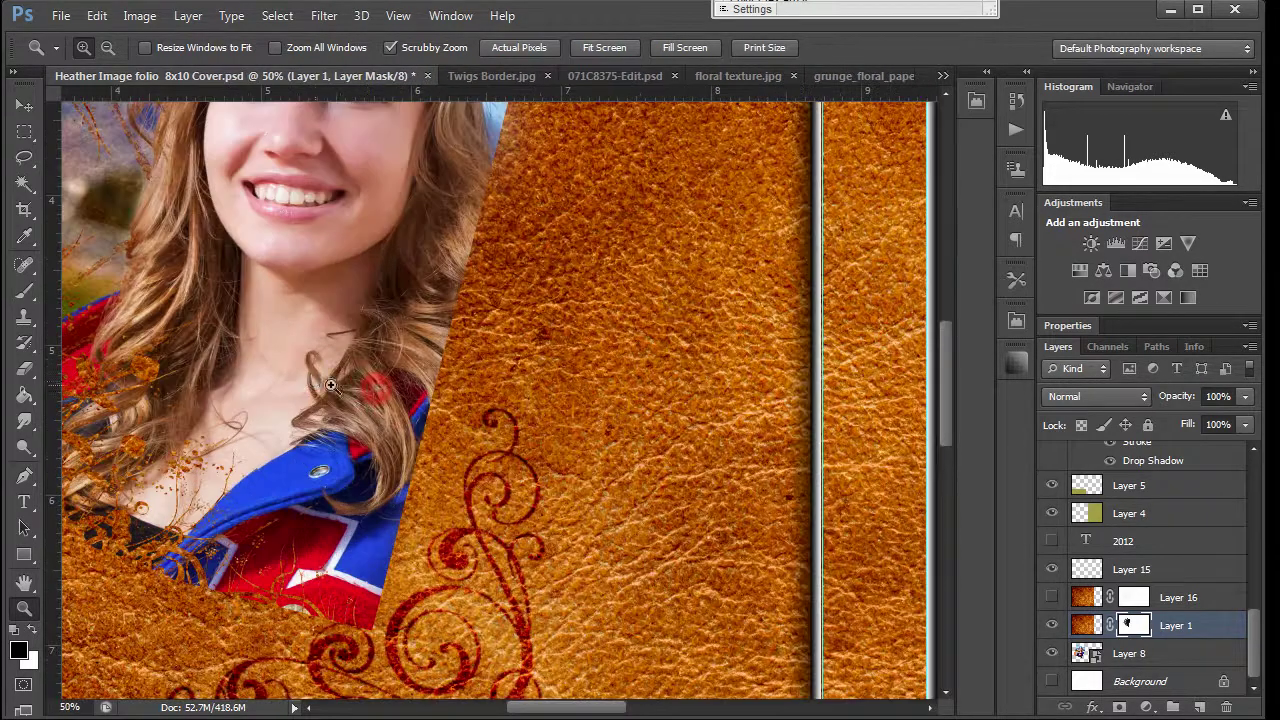
drag(312, 378, 640, 468)
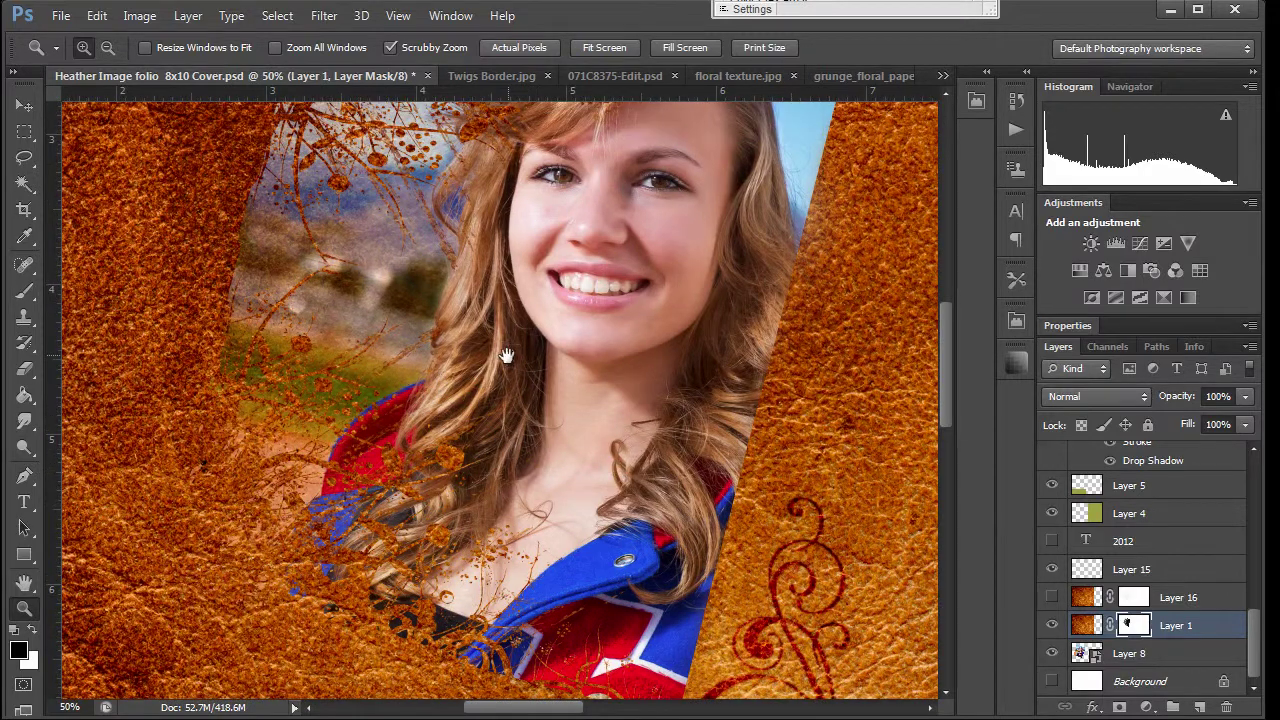
drag(508, 357, 645, 548)
drag(724, 549, 699, 394)
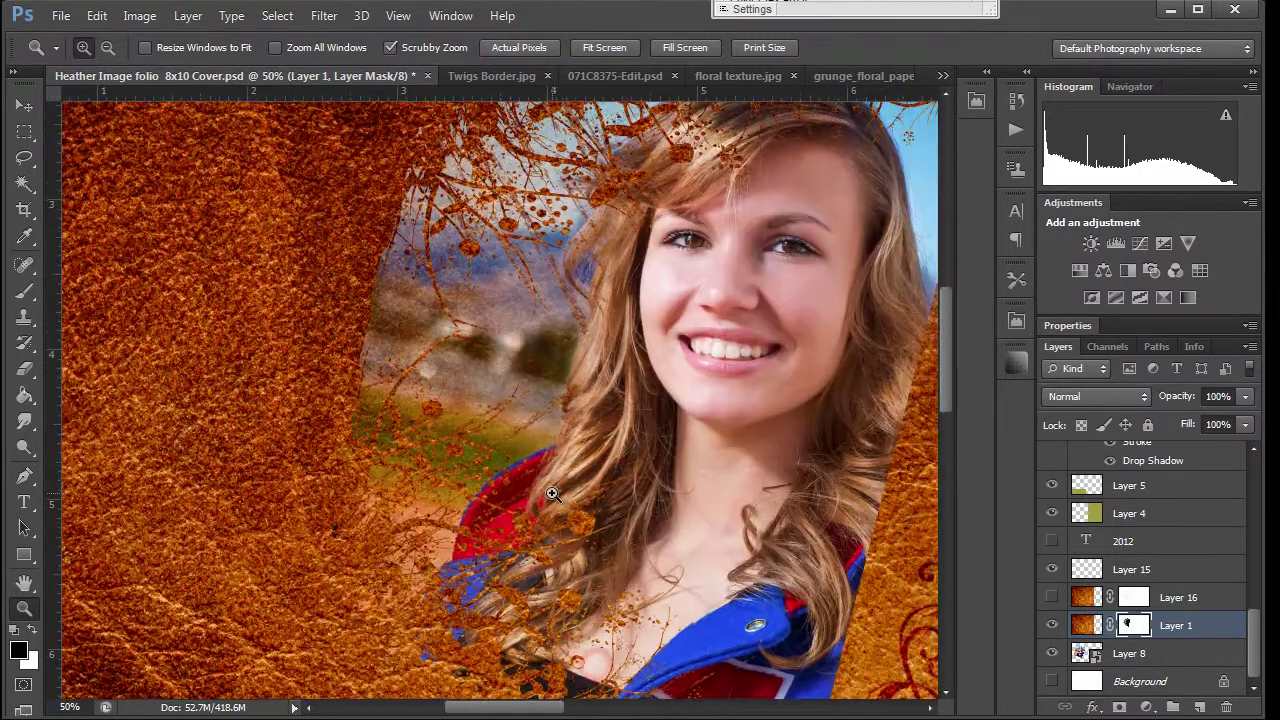
drag(609, 483, 581, 479)
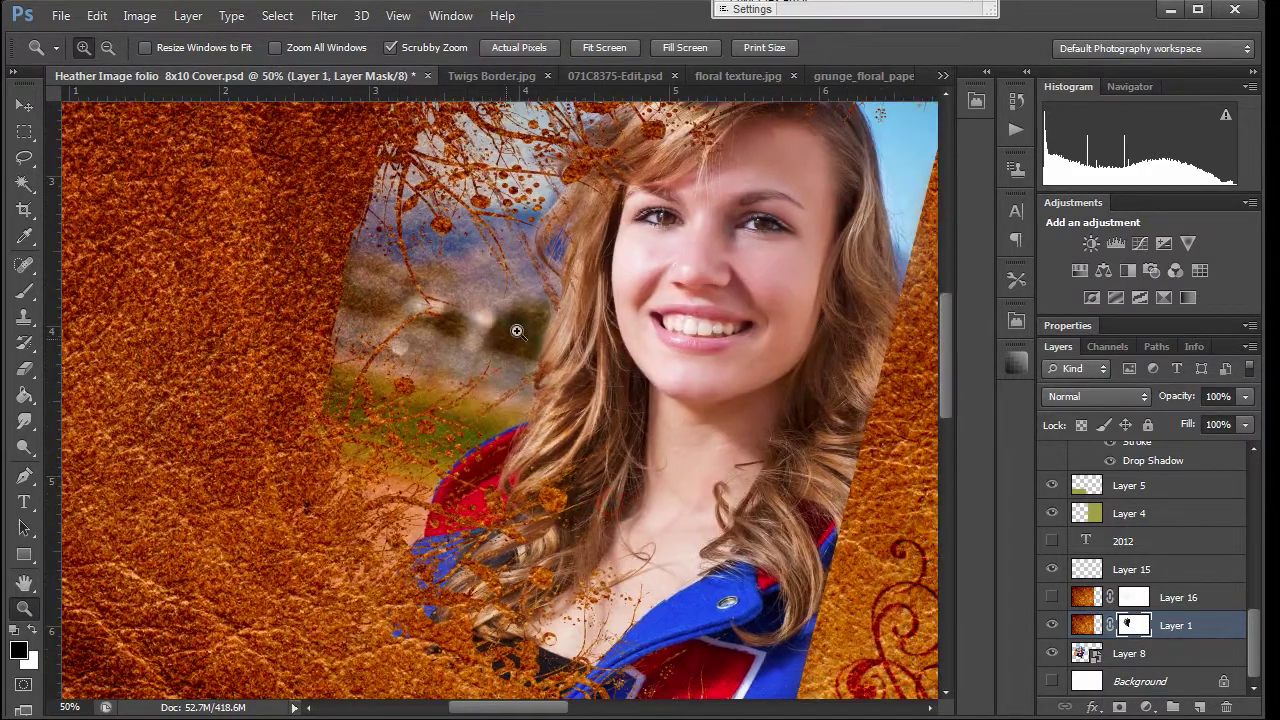
drag(723, 464, 625, 594)
drag(574, 495, 604, 363)
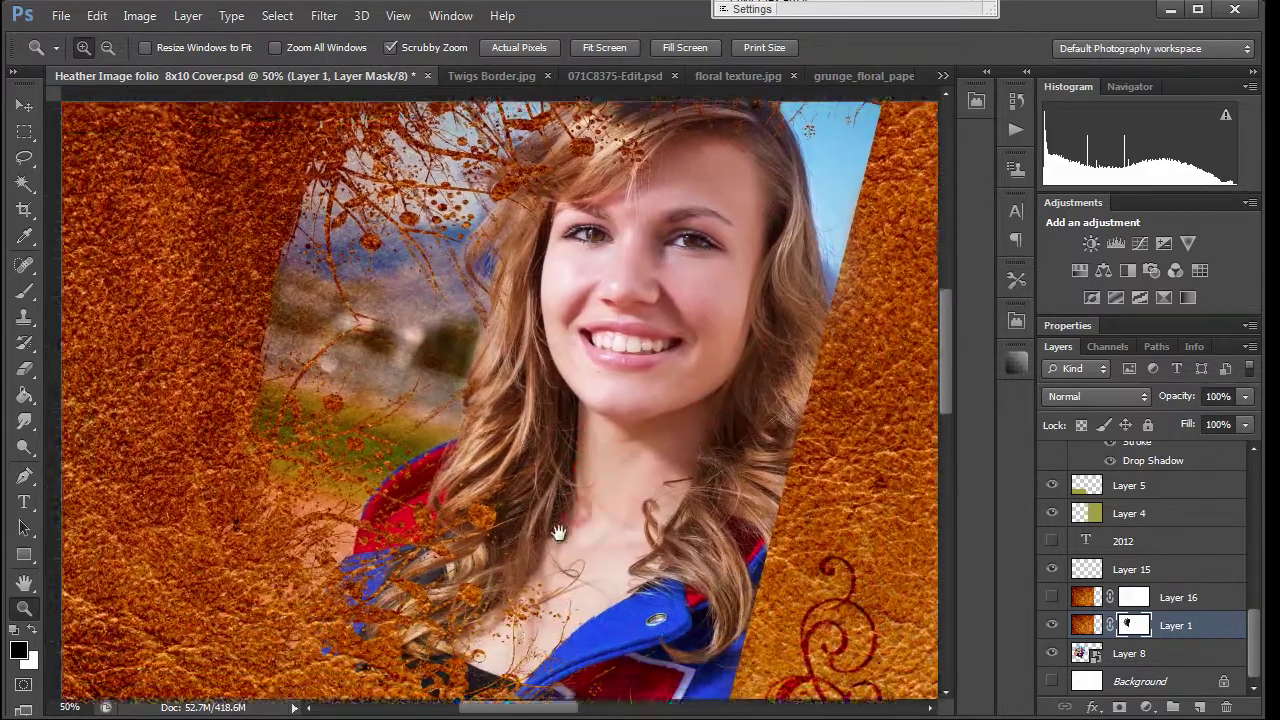
drag(559, 533, 558, 461)
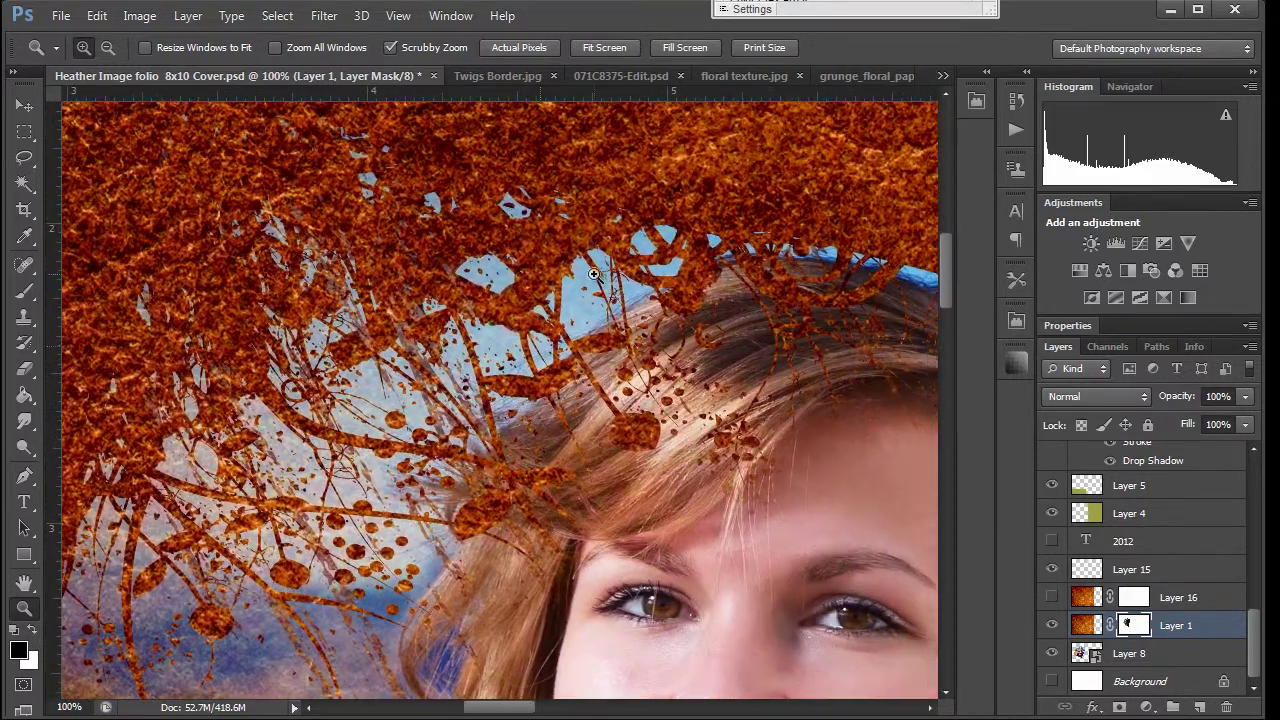
drag(747, 416, 563, 326)
drag(503, 394, 541, 352)
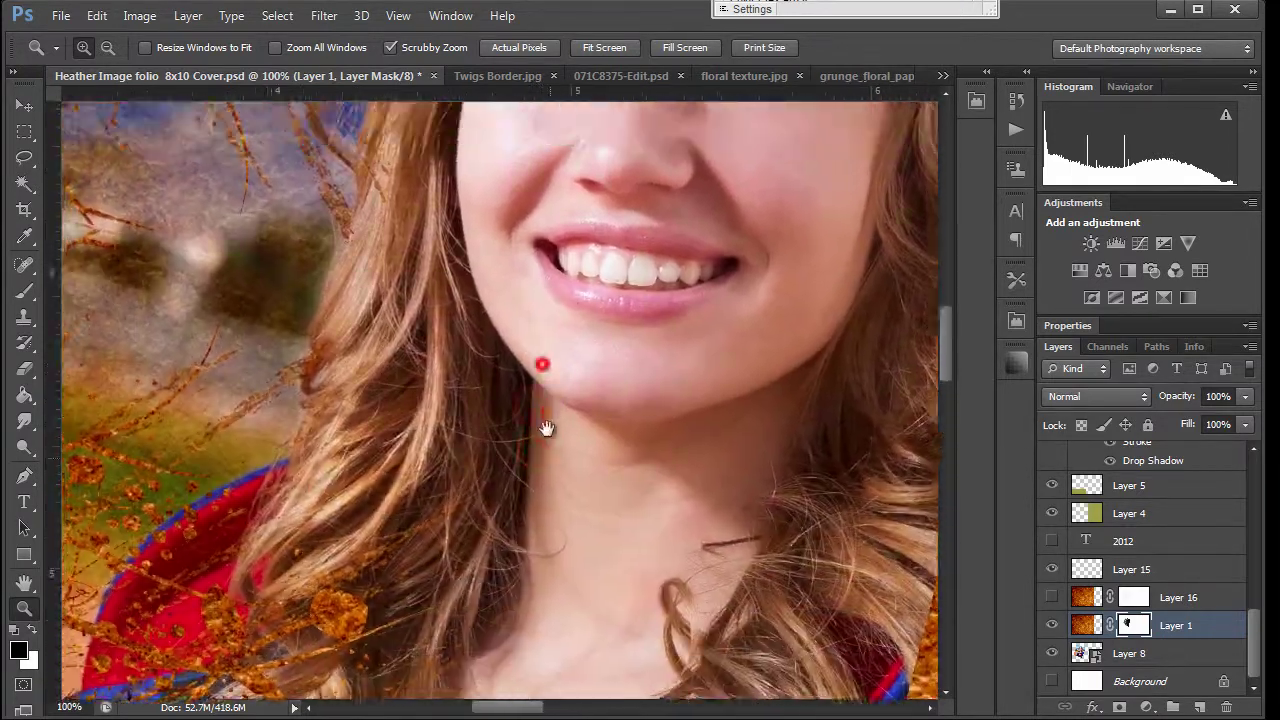
drag(543, 423, 520, 580)
drag(591, 503, 611, 574)
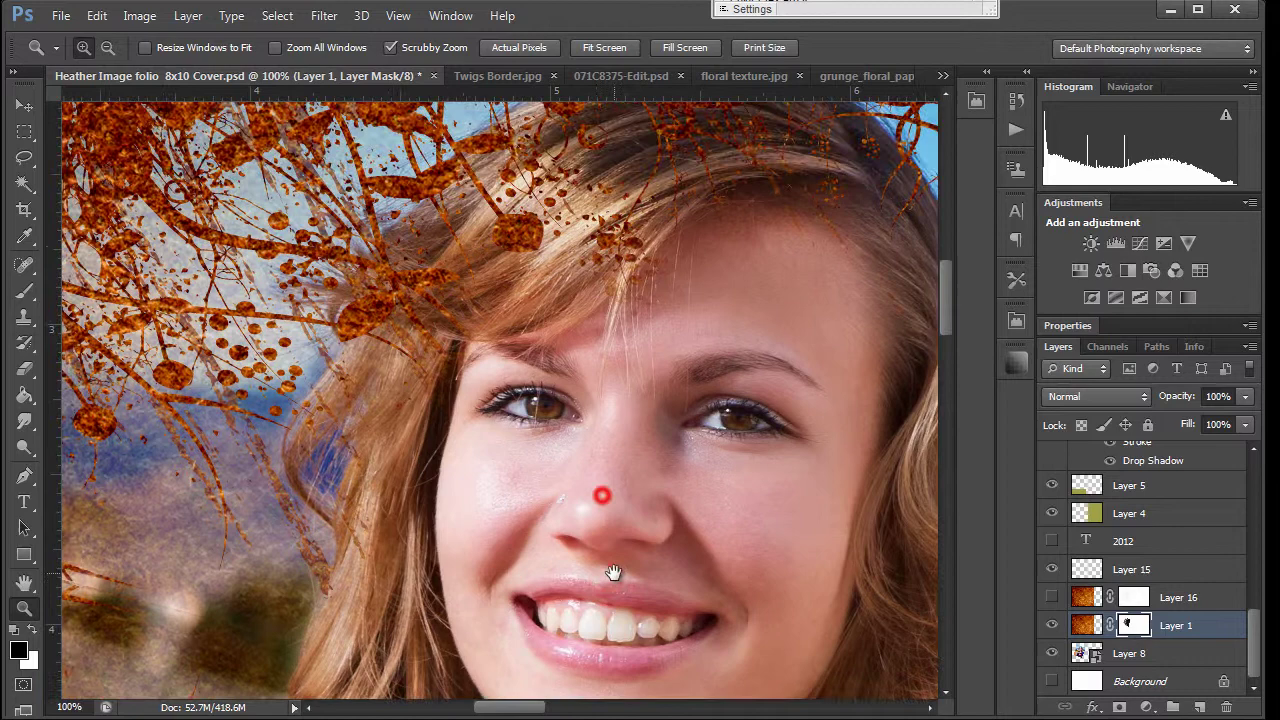
drag(606, 529, 584, 483)
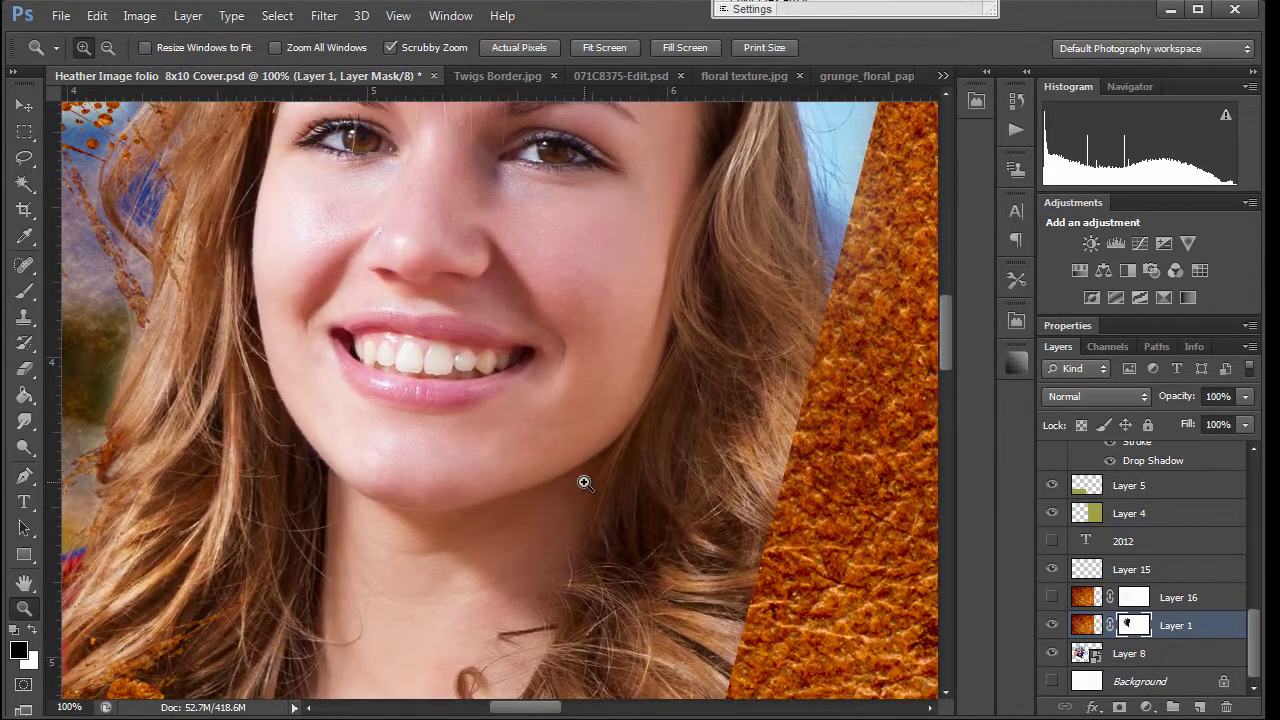
alt+click(584, 483)
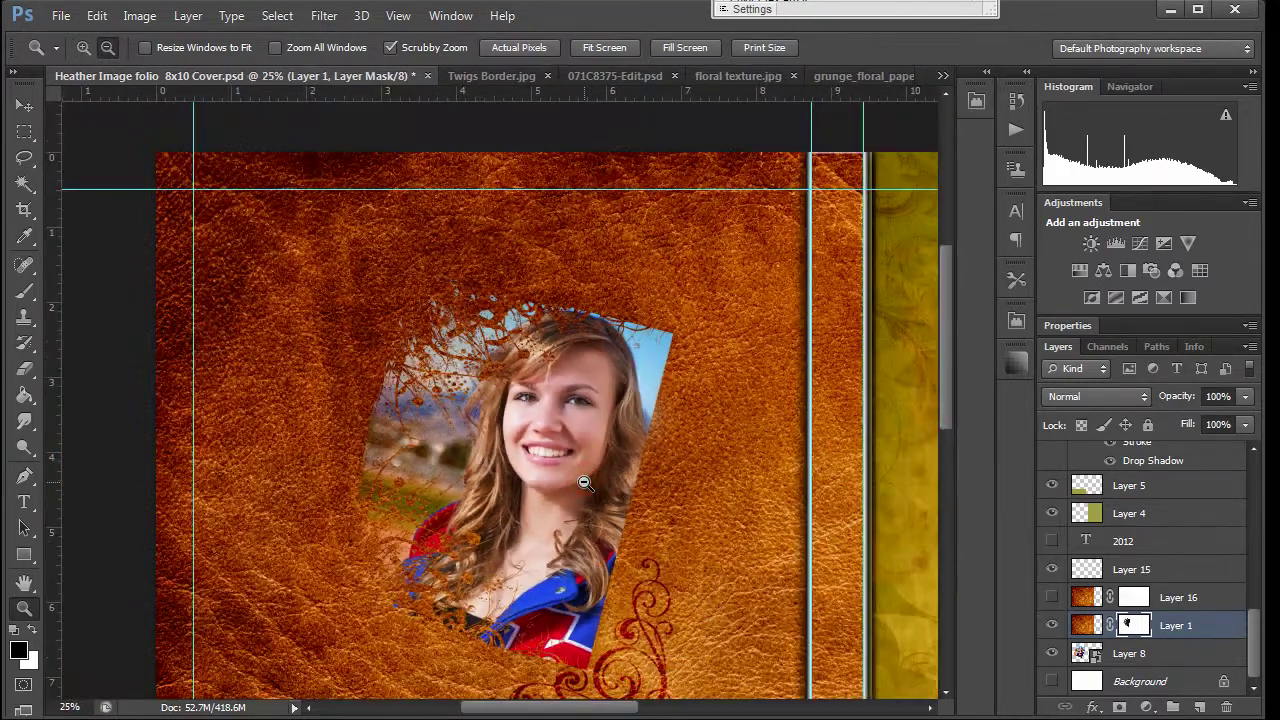
alt+click(584, 483)
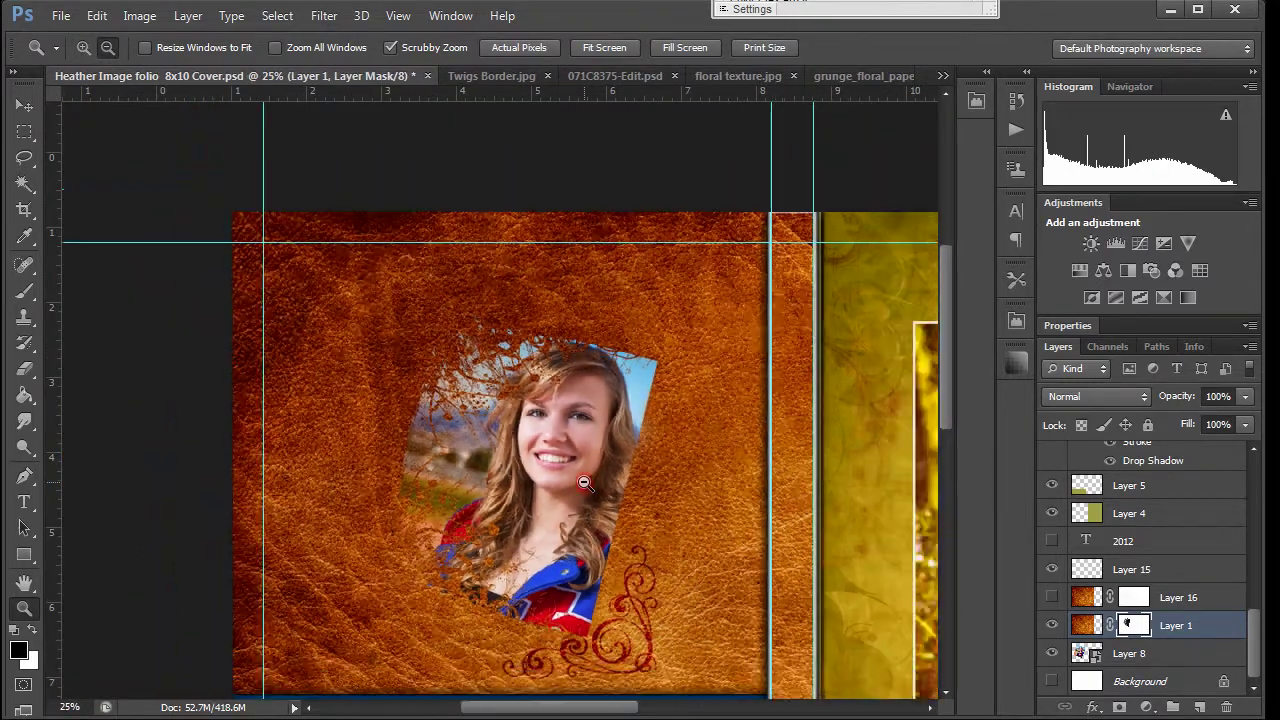
drag(644, 490, 375, 278)
Switch to the 071C8375-Edit.psd document, hide floral Layer 1 and show the solid gold Layer 2.
click(655, 78)
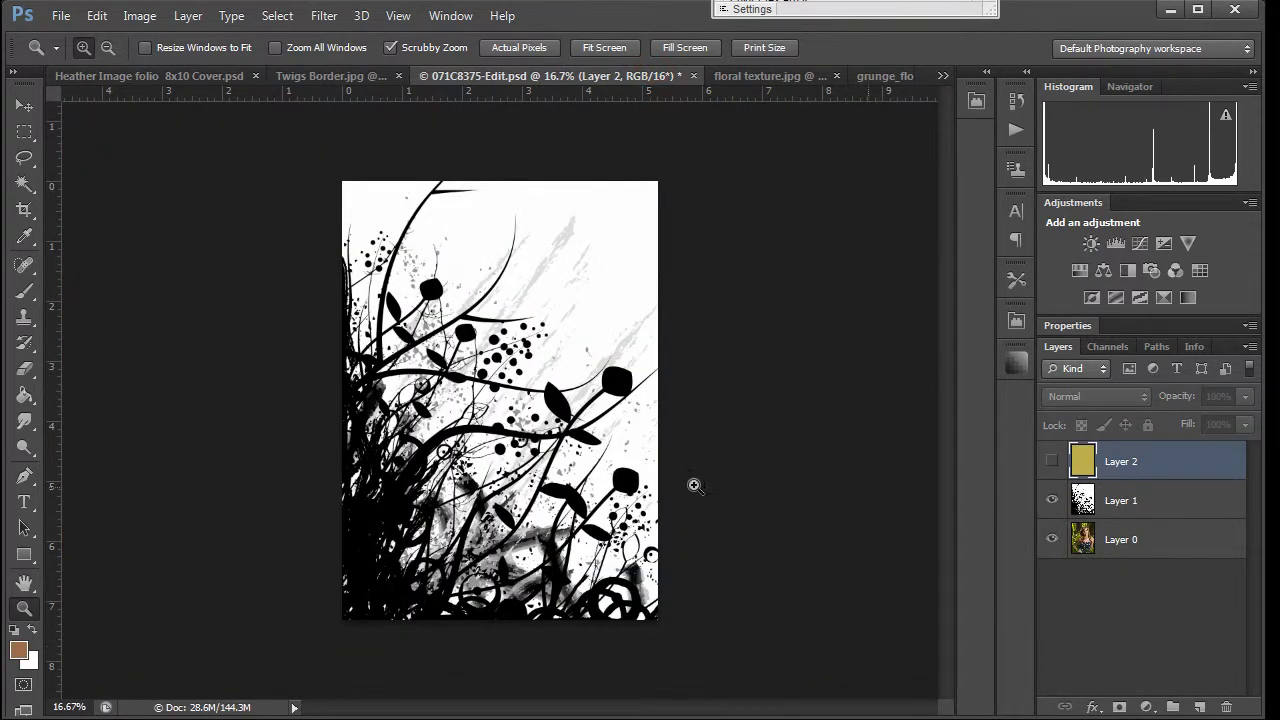
click(1051, 461)
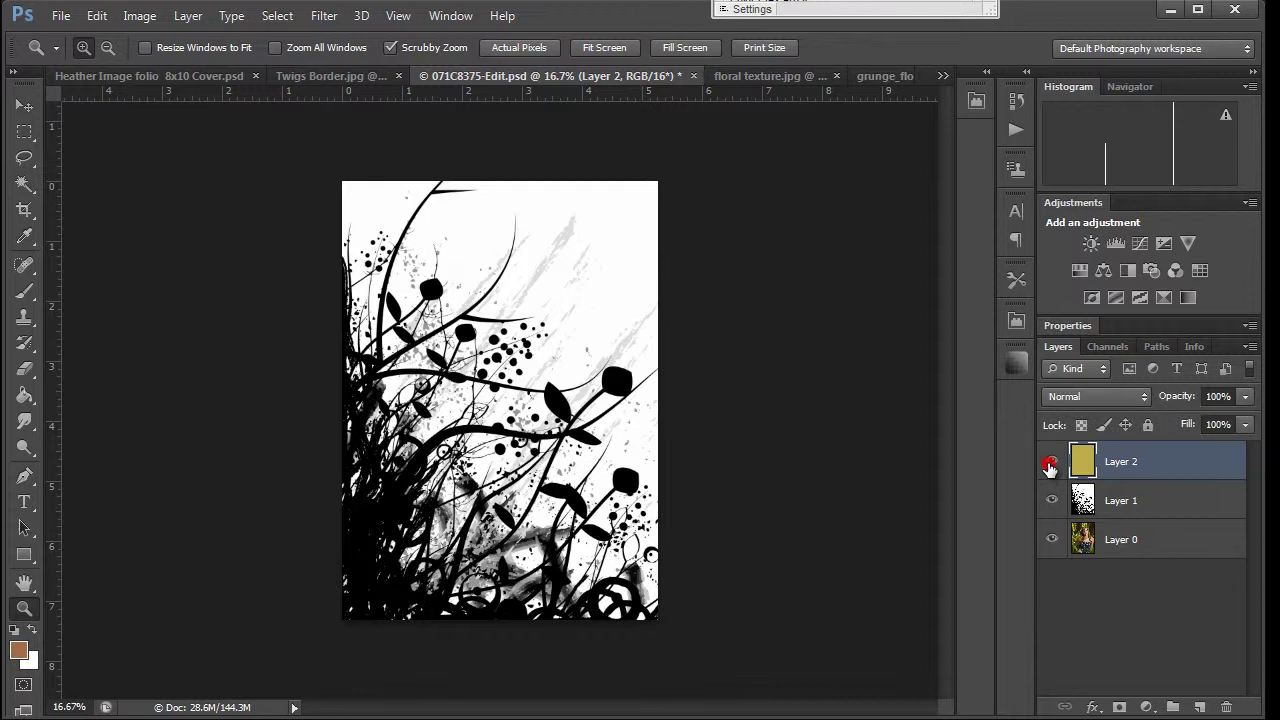
drag(1052, 502, 1051, 461)
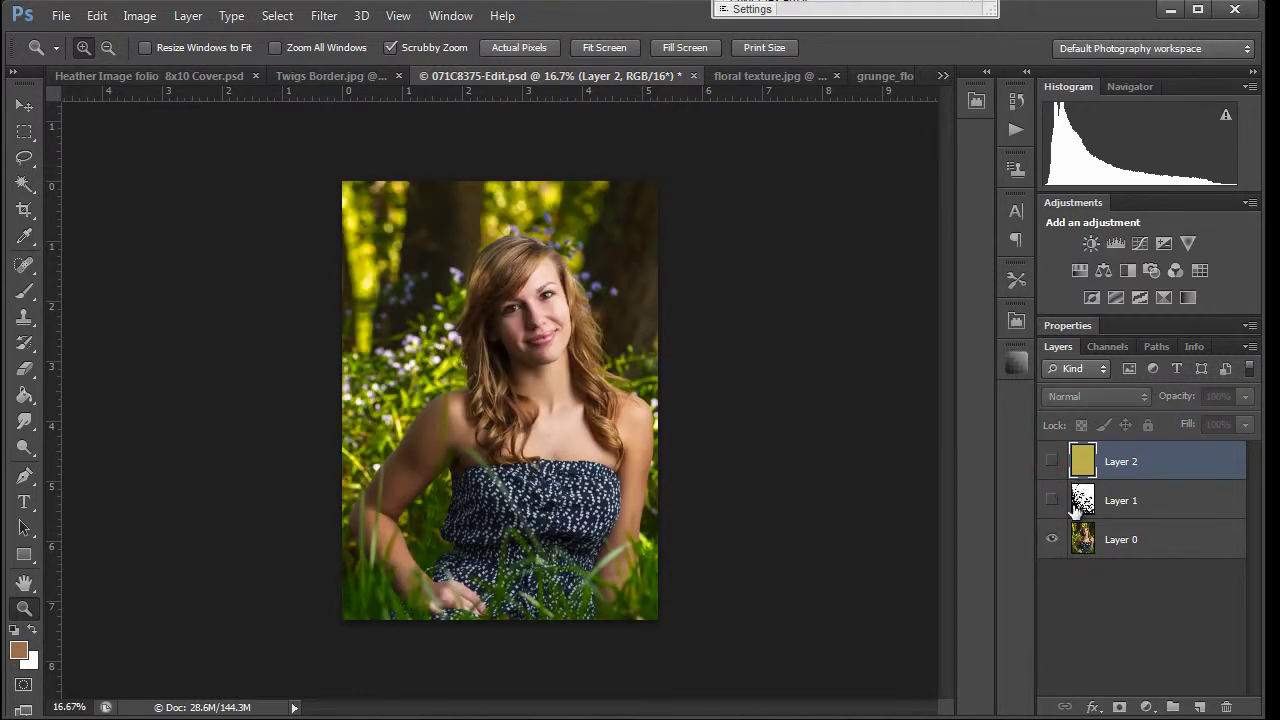
click(1051, 461)
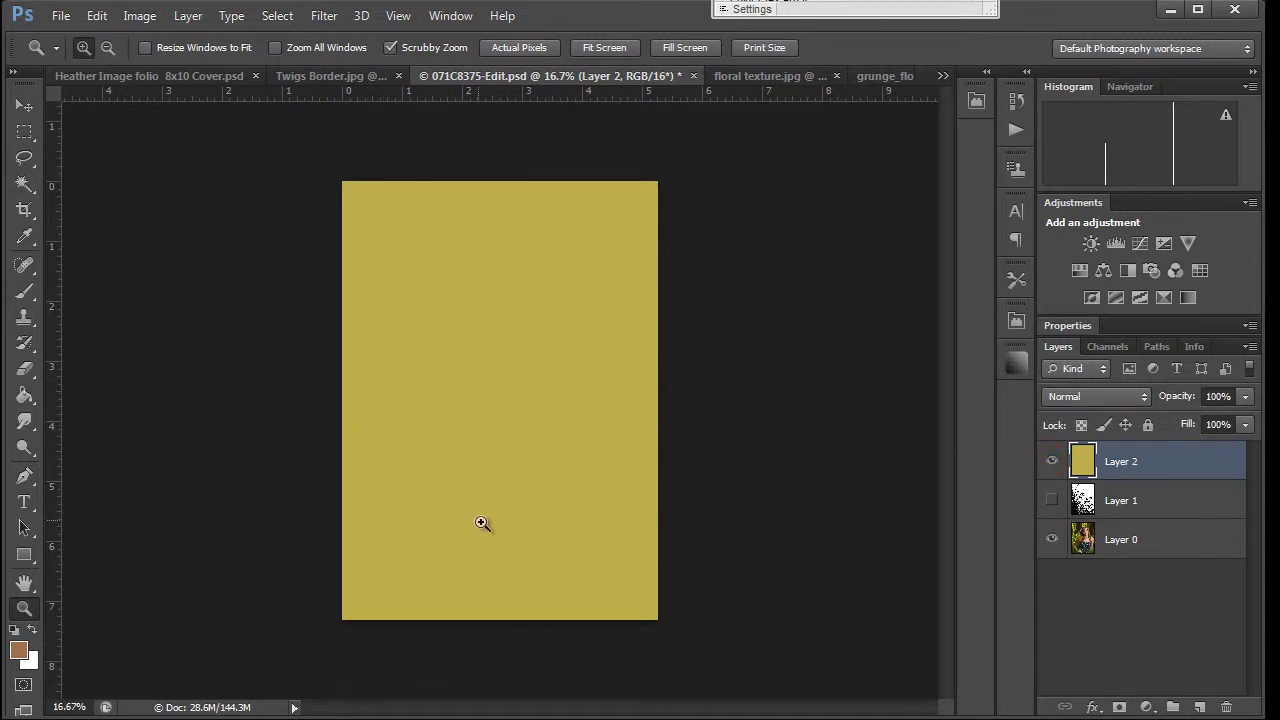
Add a layer mask to Layer 2 and paint black on it with the Brush to reveal the portrait in the centre.
click(1119, 707)
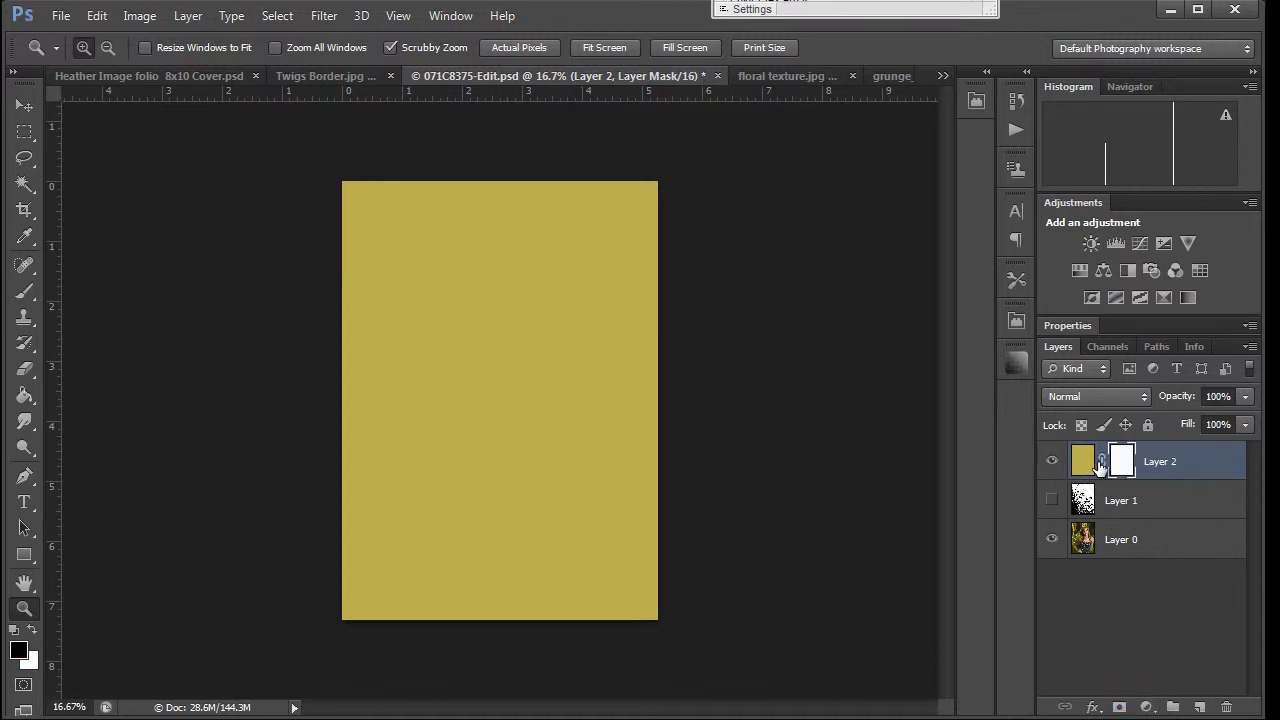
click(25, 290)
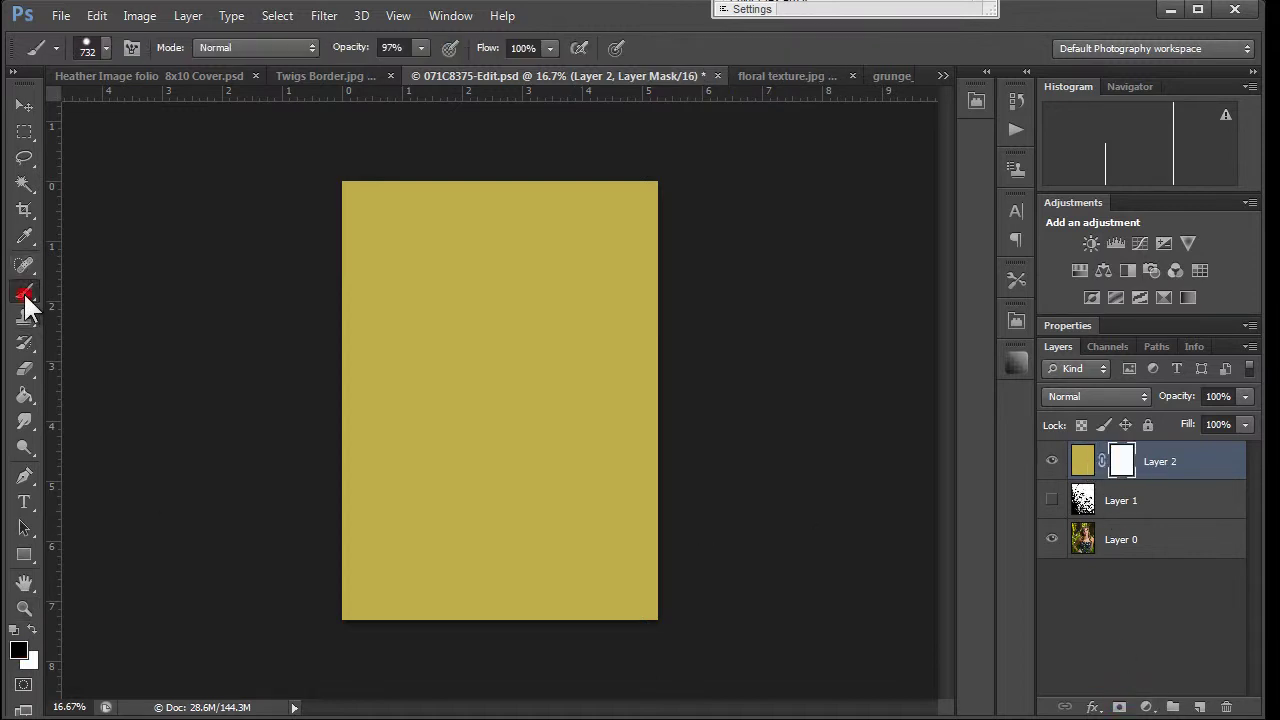
mouse_move(485, 407)
mouse_down()
mouse_move(568, 430)
mouse_move(472, 369)
mouse_move(452, 385)
mouse_move(491, 347)
mouse_move(527, 380)
mouse_up()
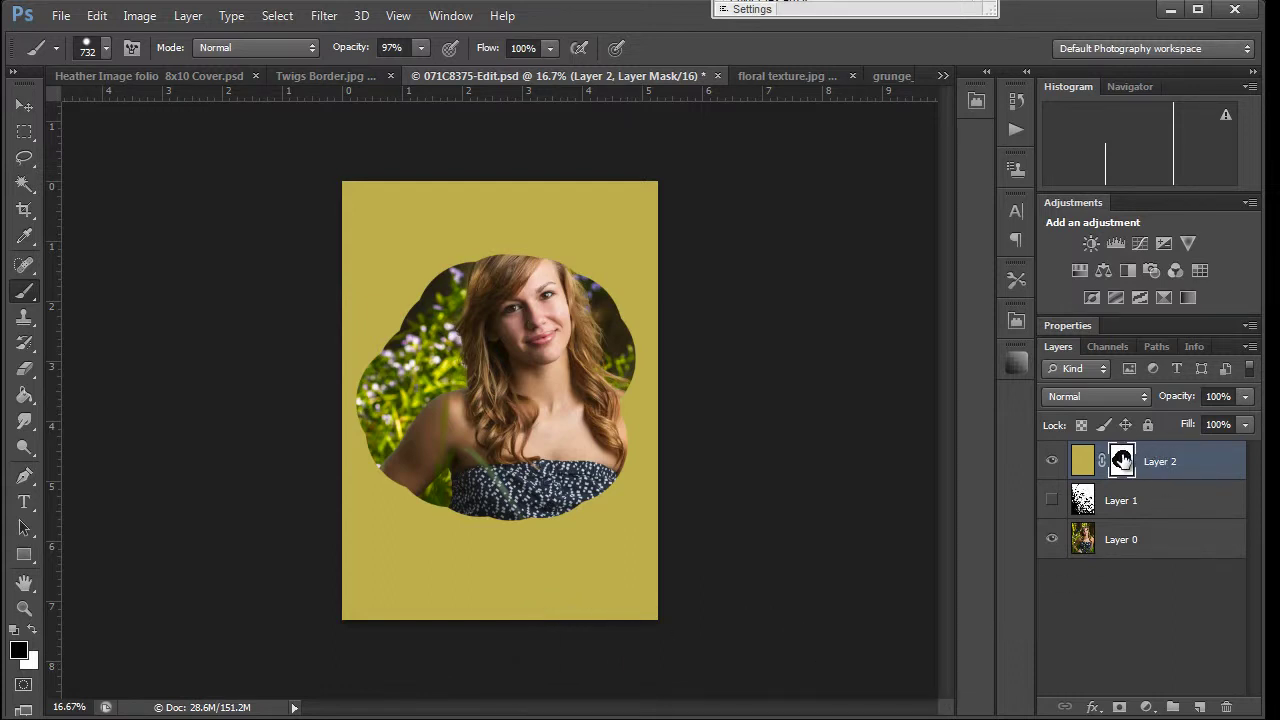
Delete the layer mask from Layer 2.
drag(1121, 459, 1226, 707)
click(676, 280)
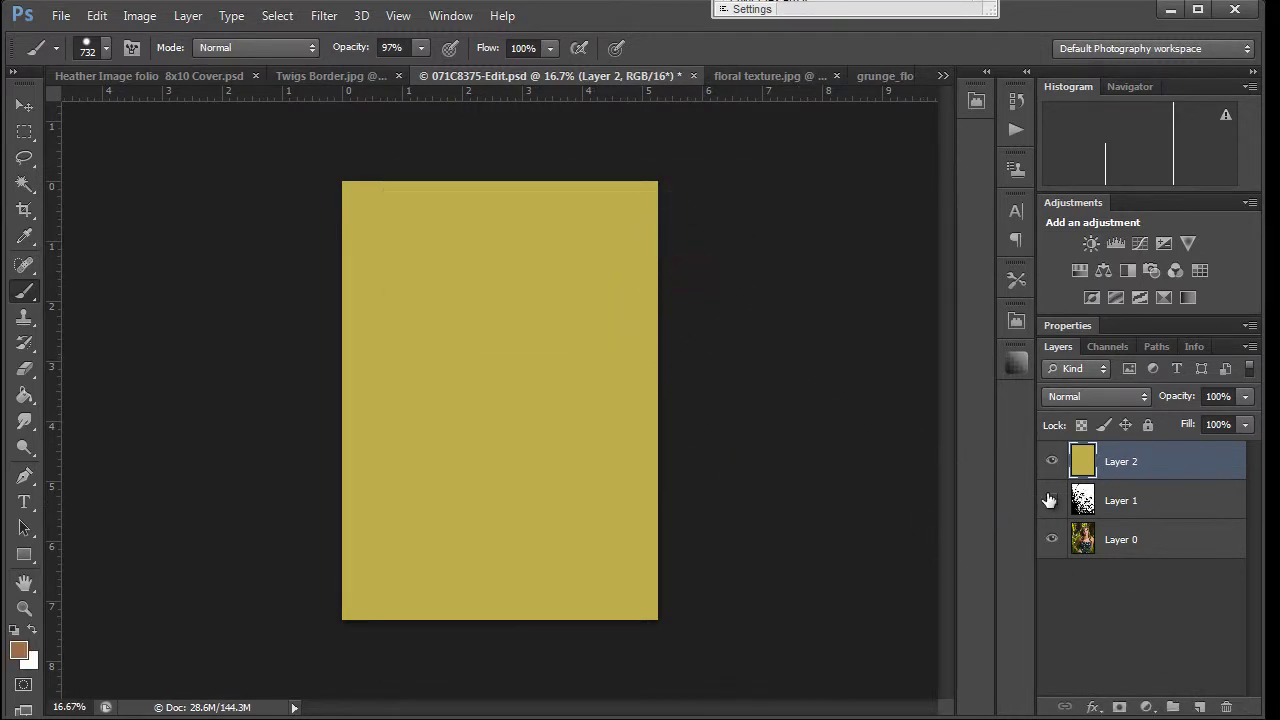
Hide Layer 2, show Layer 1, and select several white areas around the black floral artwork with the Magic Wand.
click(1051, 461)
click(1052, 499)
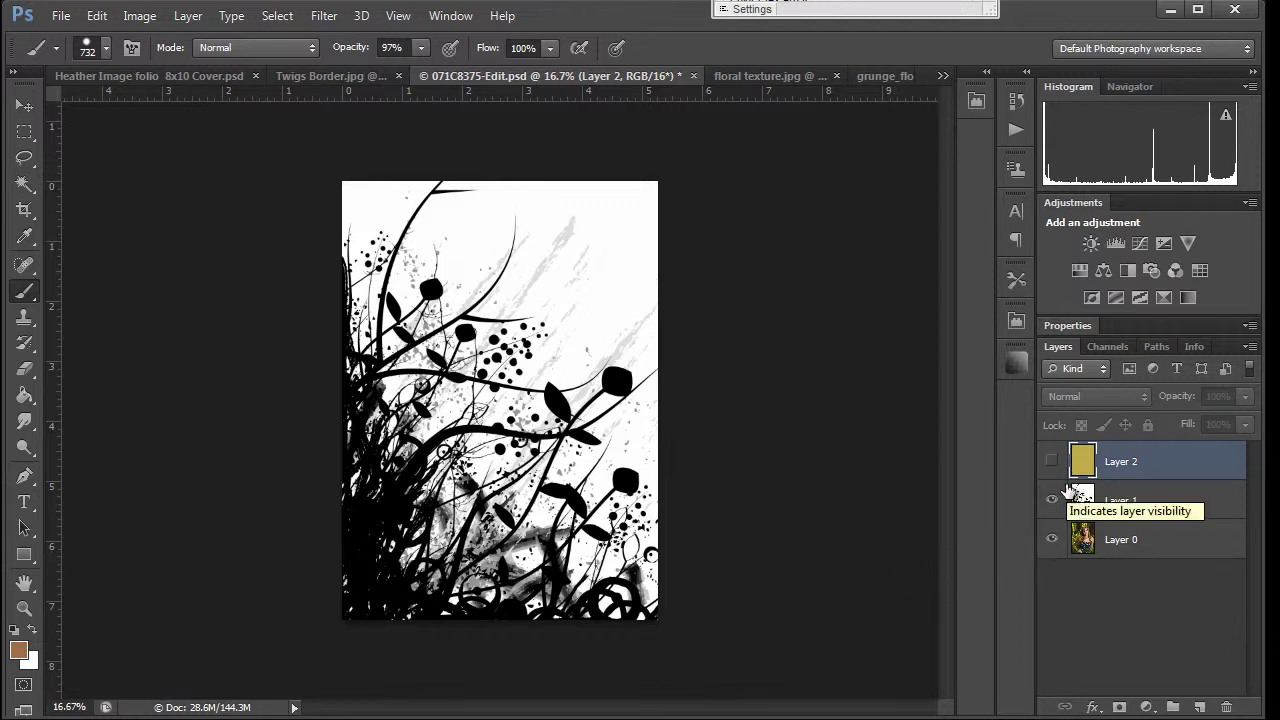
click(24, 184)
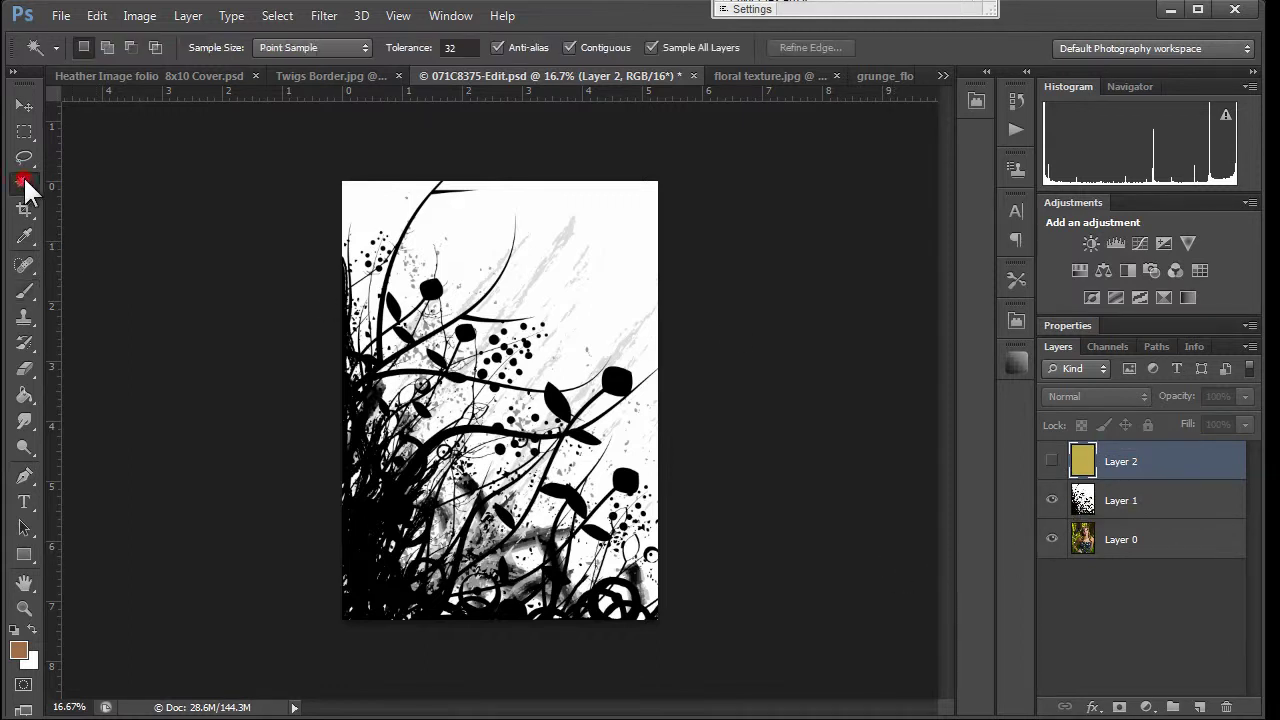
click(360, 210)
click(477, 229)
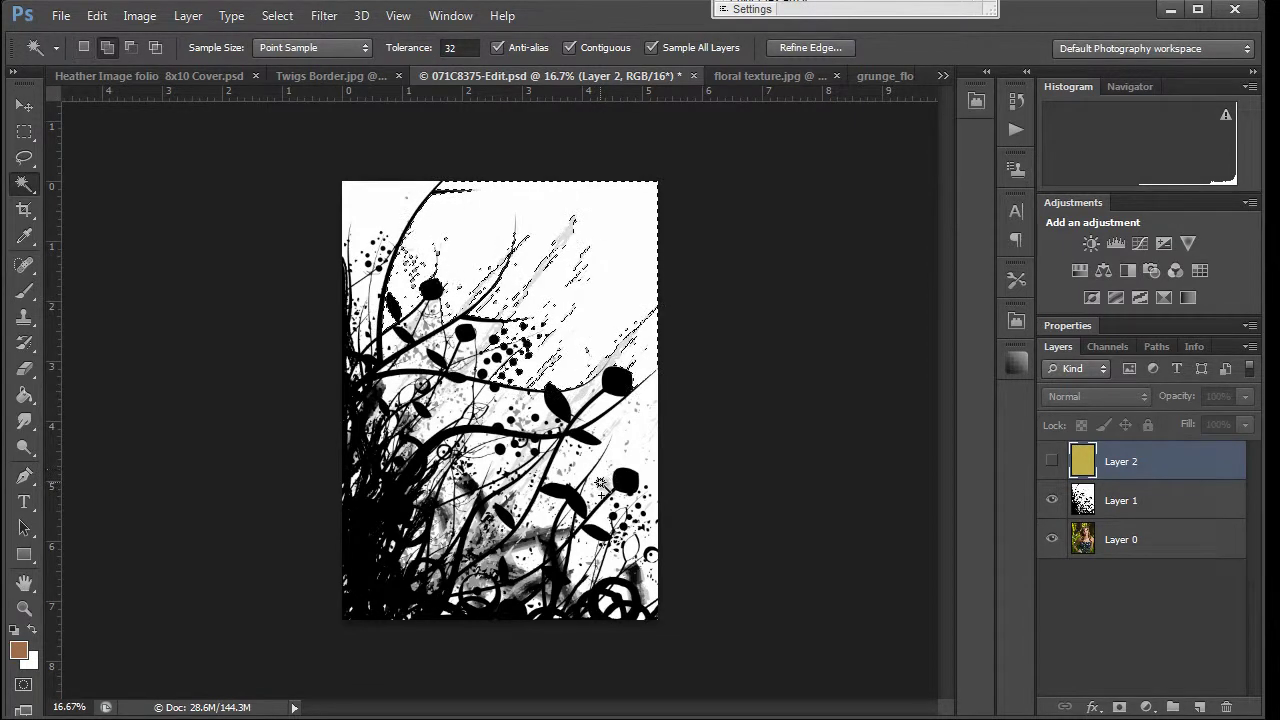
shift+click(604, 475)
shift+click(386, 221)
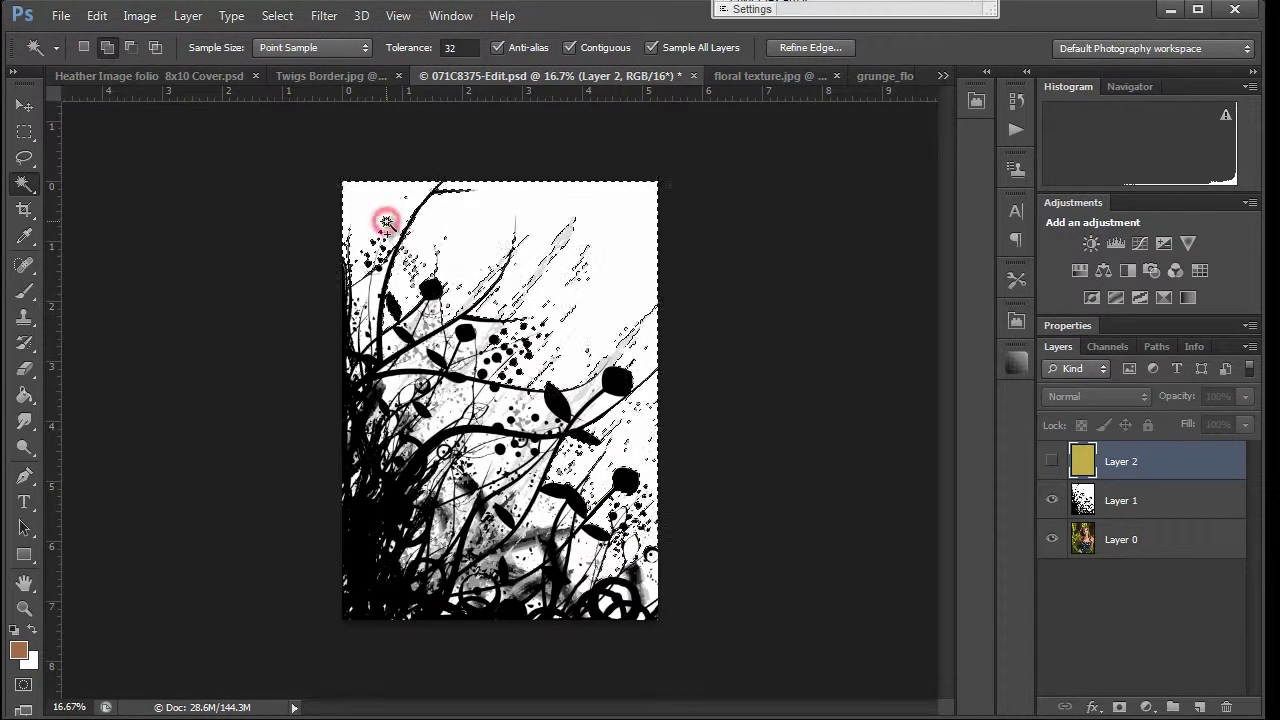
Add the white area near the artwork's lower-right corner to the Magic Wand selection.
shift+click(650, 588)
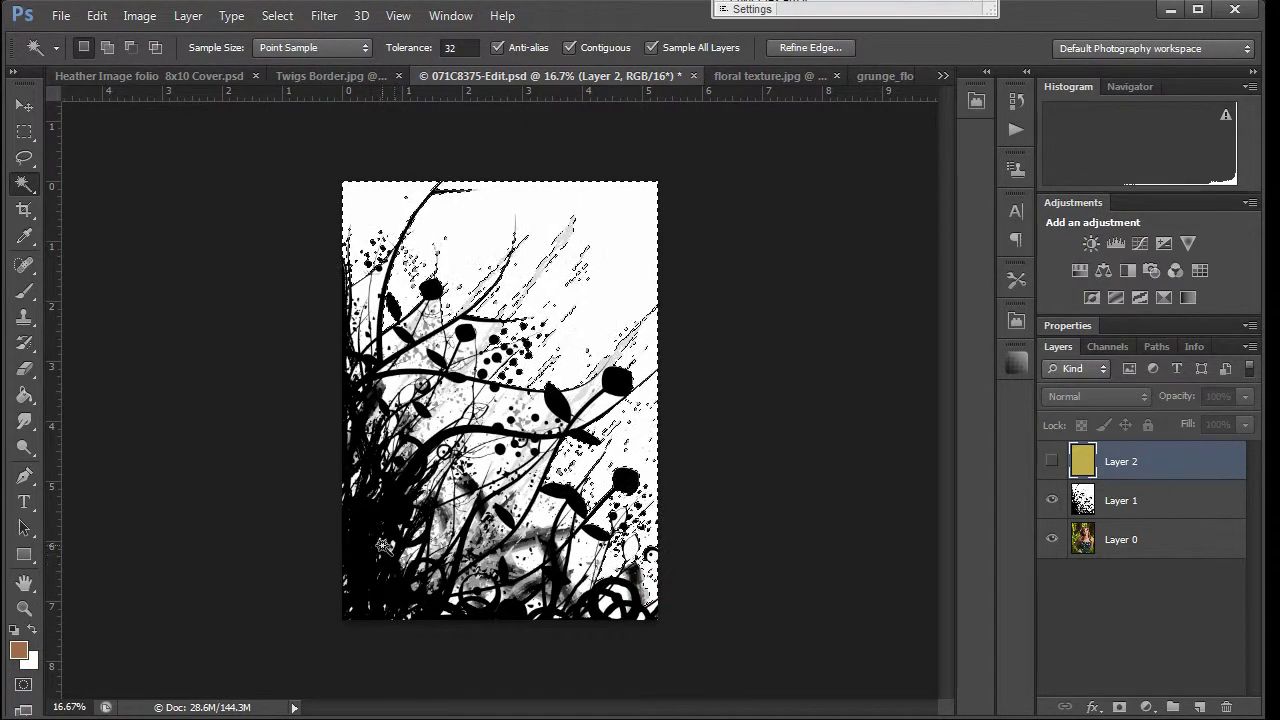
click(277, 15)
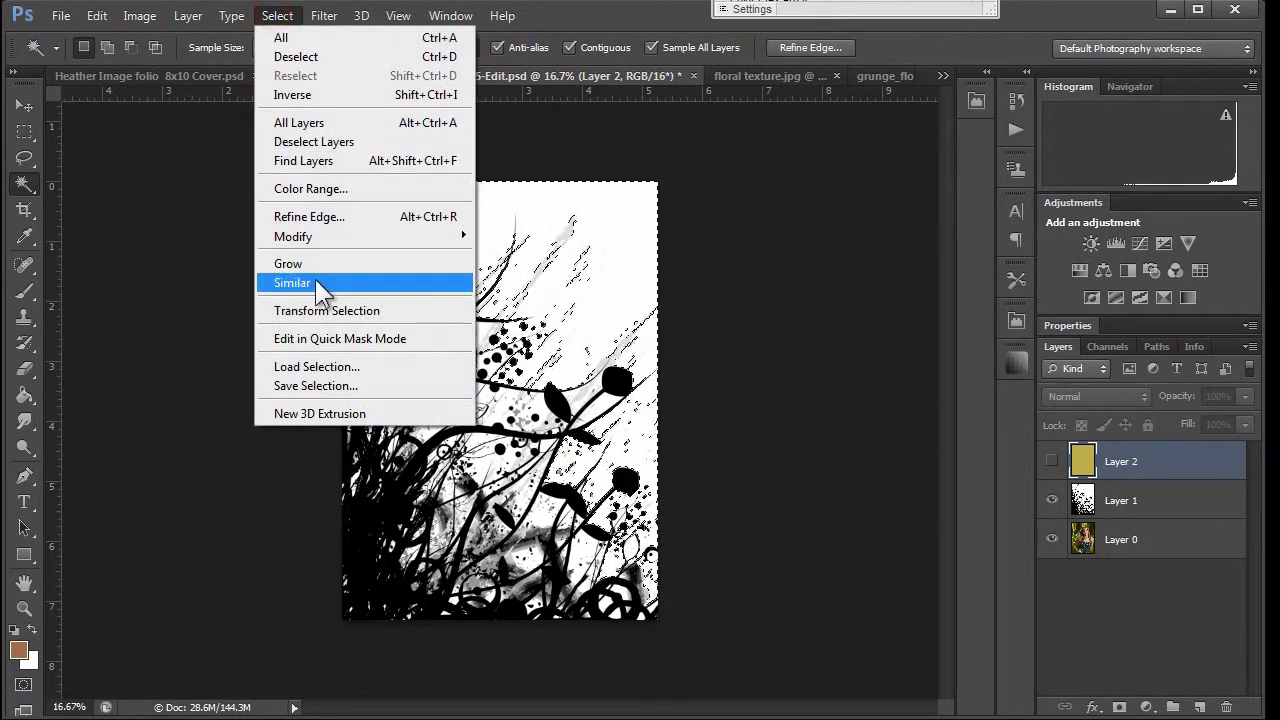
click(312, 216)
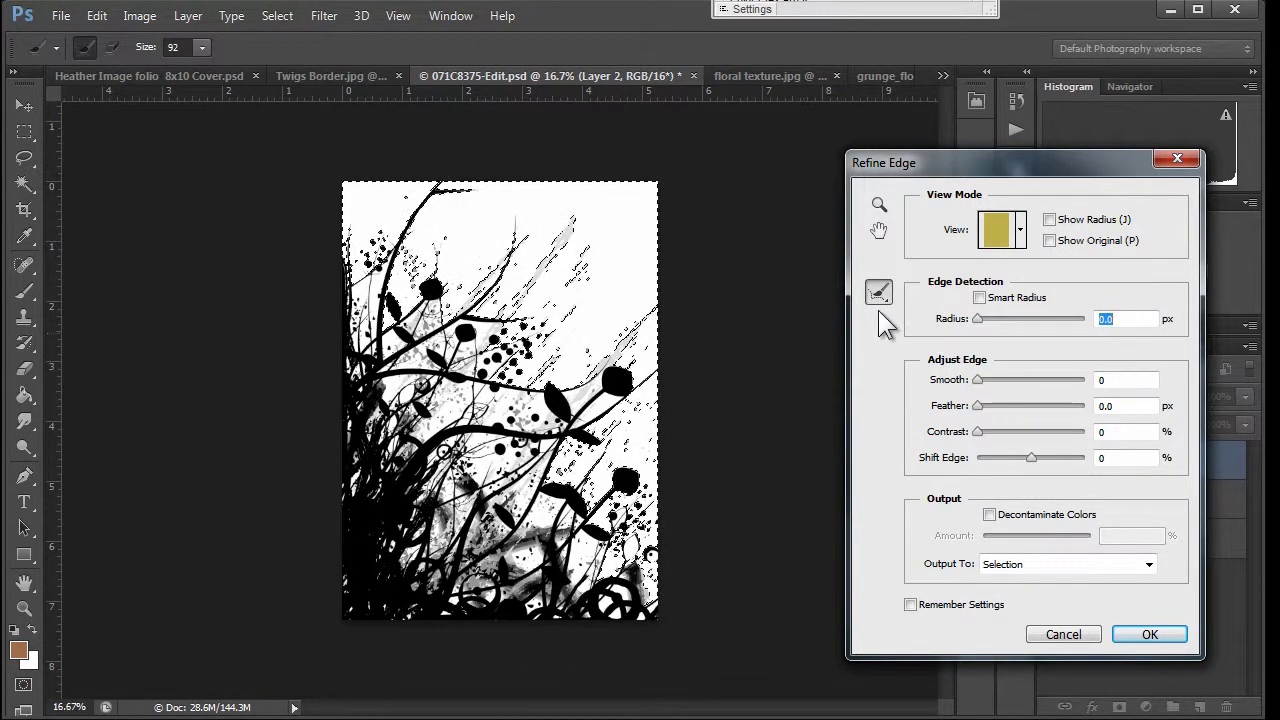
click(979, 297)
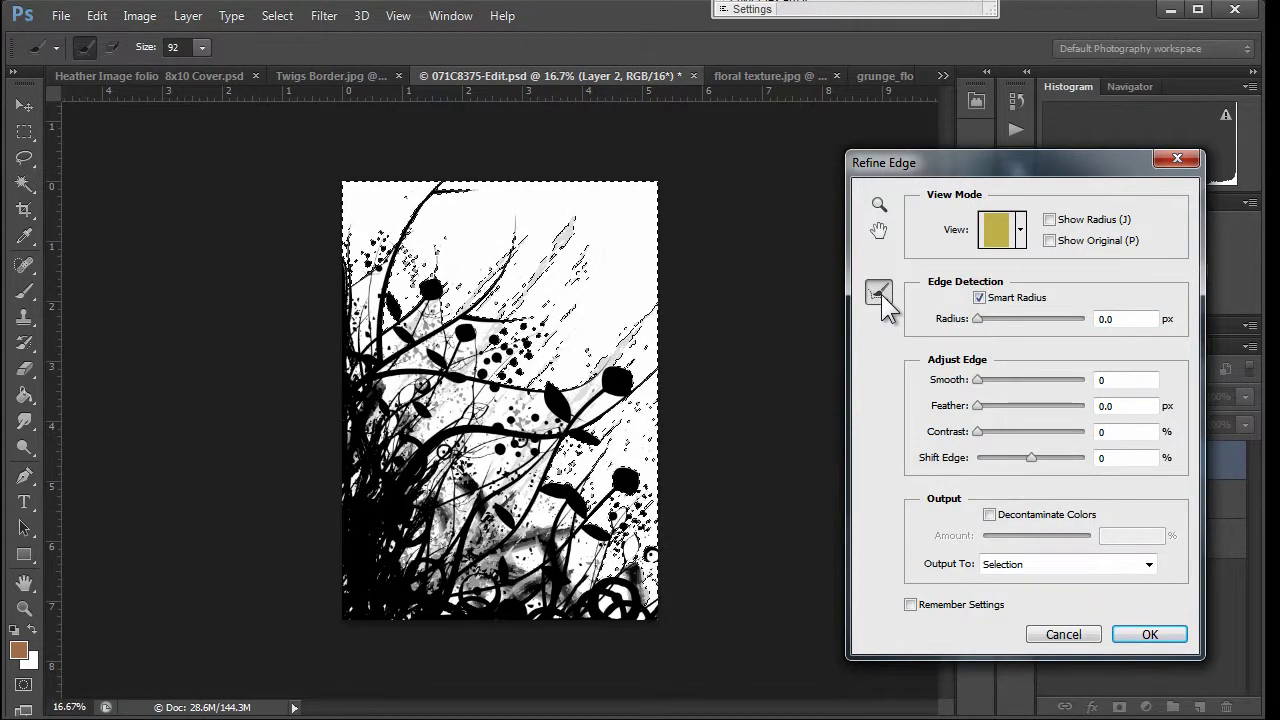
click(879, 293)
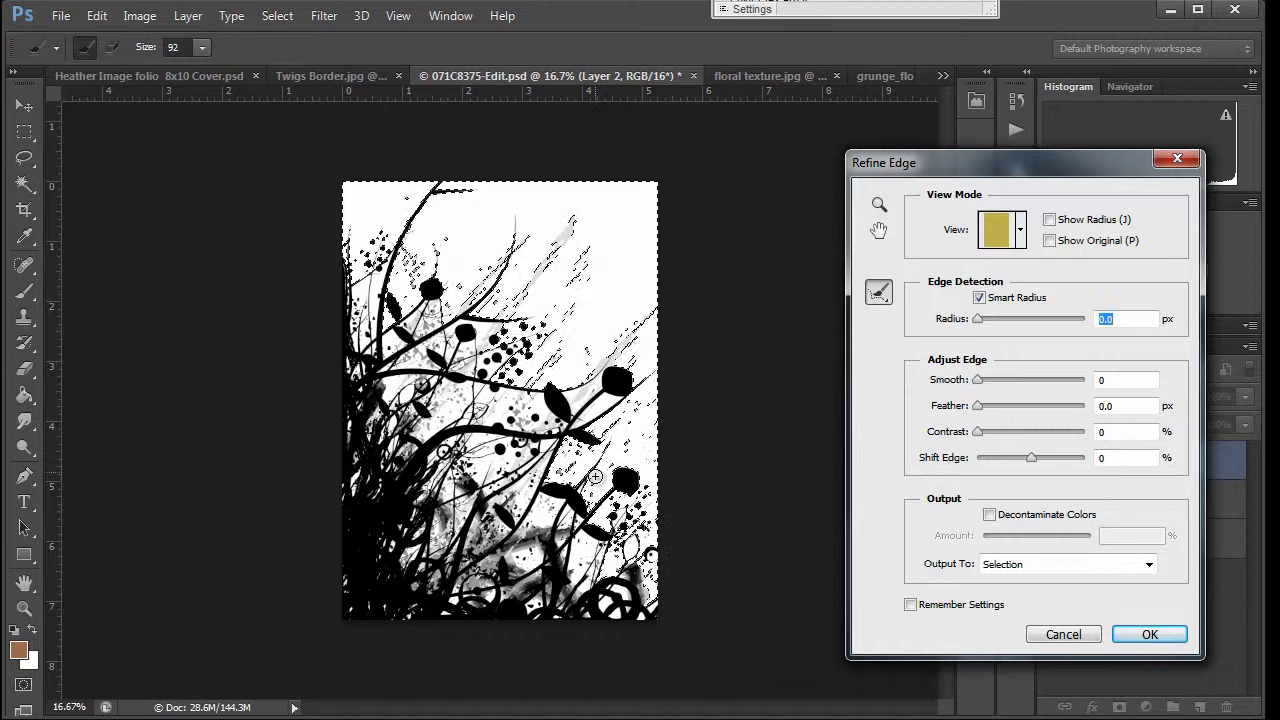
mouse_move(595, 510)
mouse_down()
mouse_move(582, 545)
mouse_move(603, 583)
mouse_up()
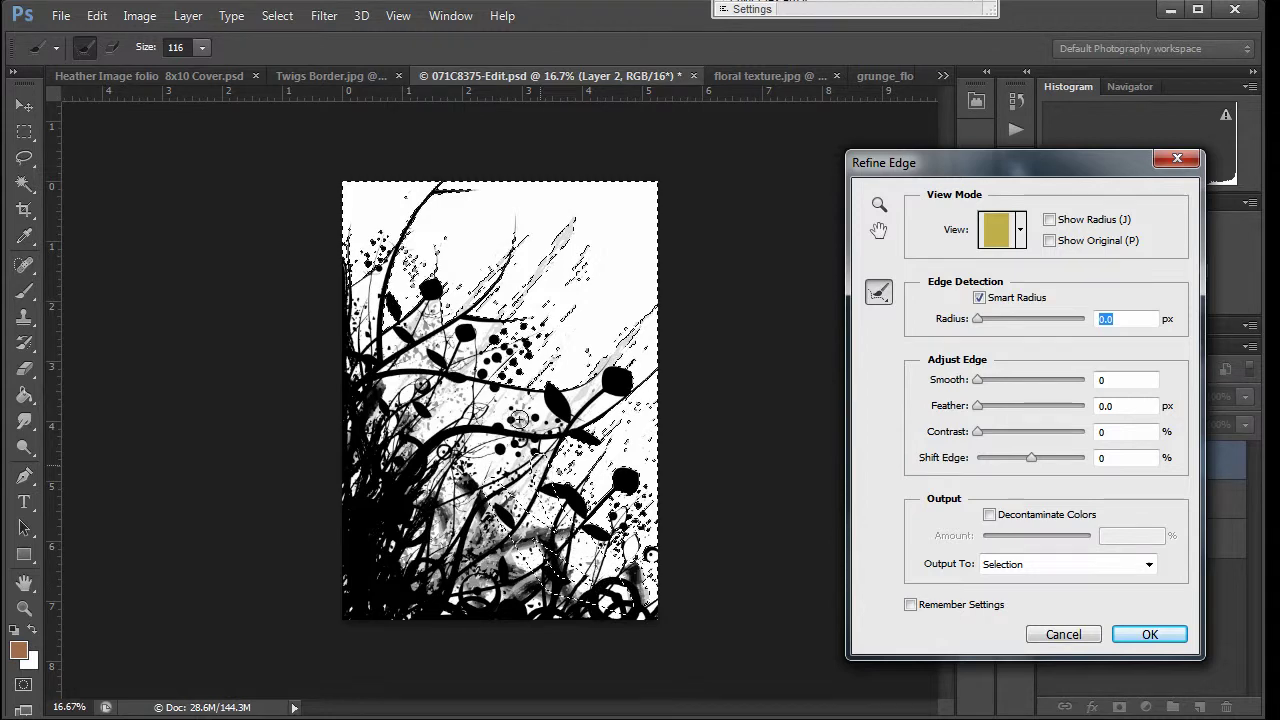
key(ctrl+z)
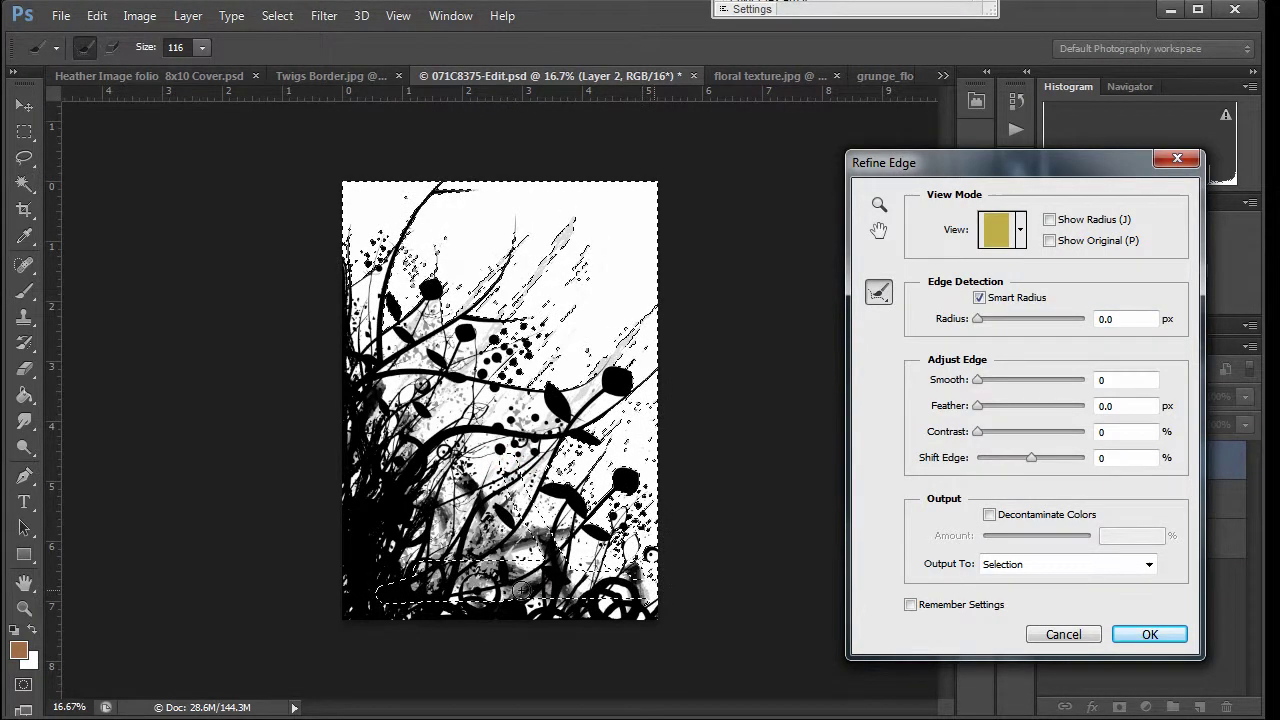
mouse_move(459, 533)
mouse_down()
mouse_move(441, 534)
mouse_move(455, 535)
mouse_up()
click(1175, 158)
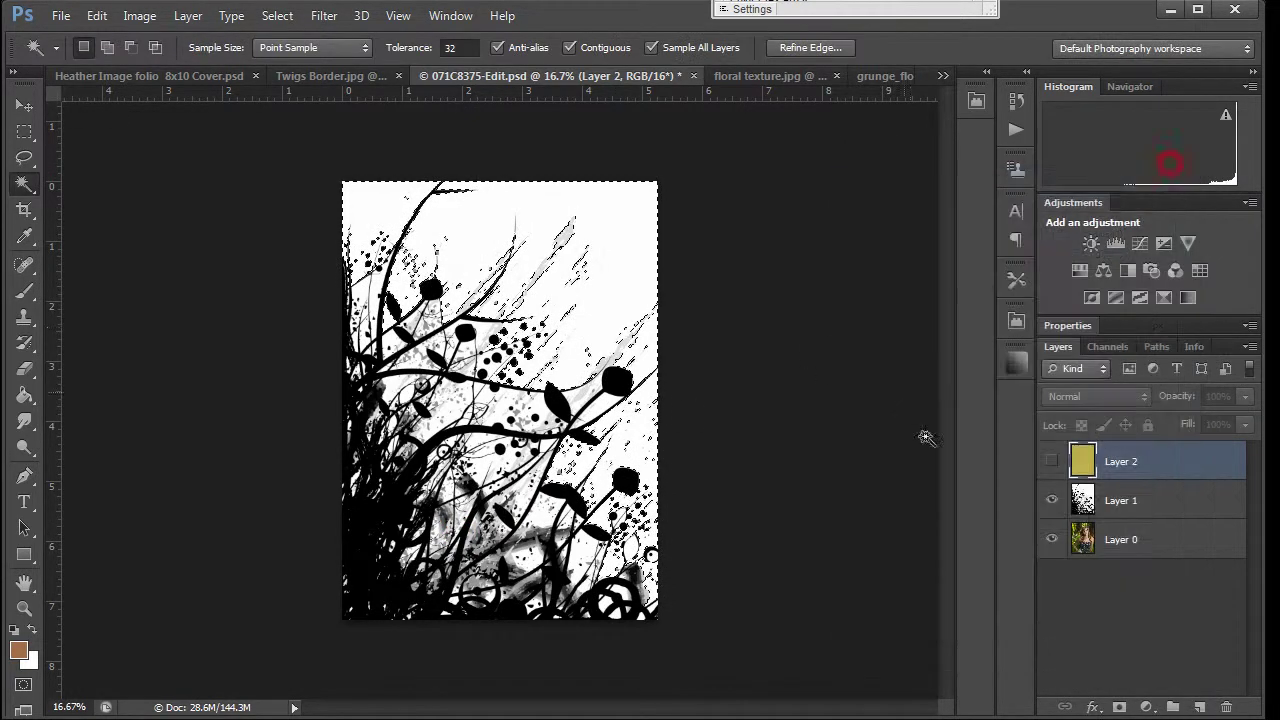
Start Refine Edge on the selection with Layer 1 active, enable Smart Radius, and brush over the lower stems and grey texture.
click(1127, 505)
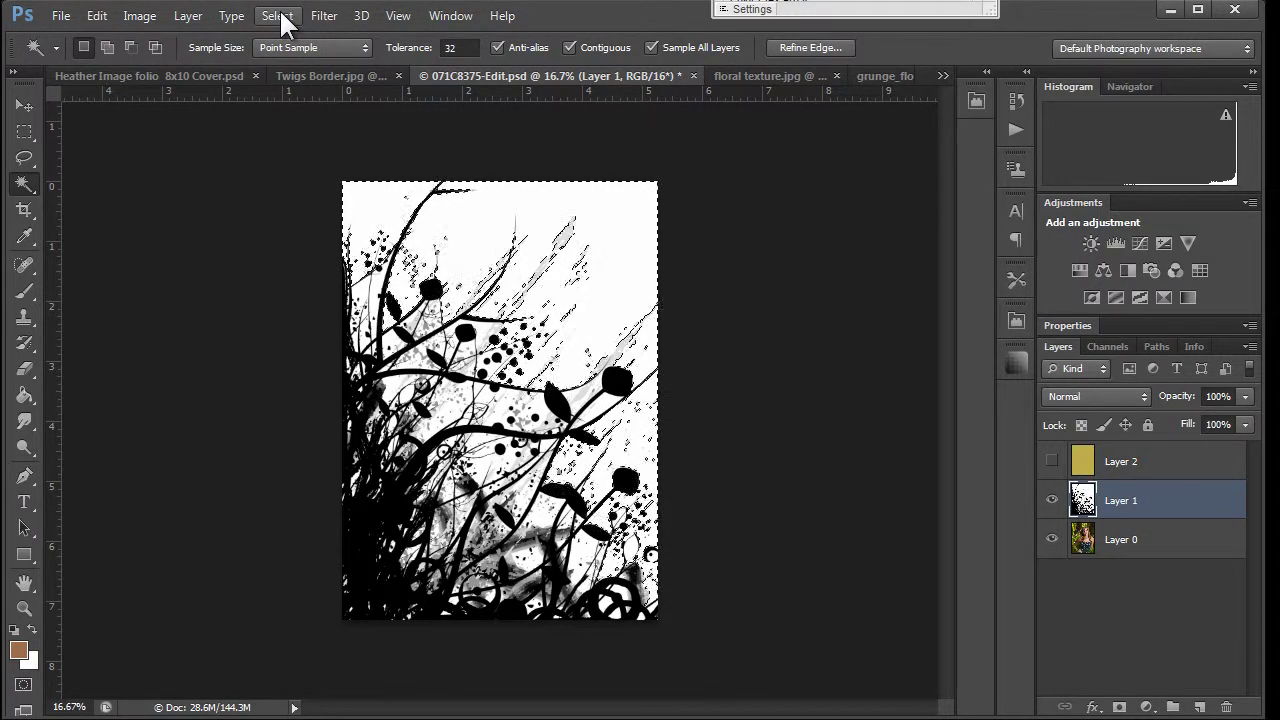
click(277, 16)
click(305, 218)
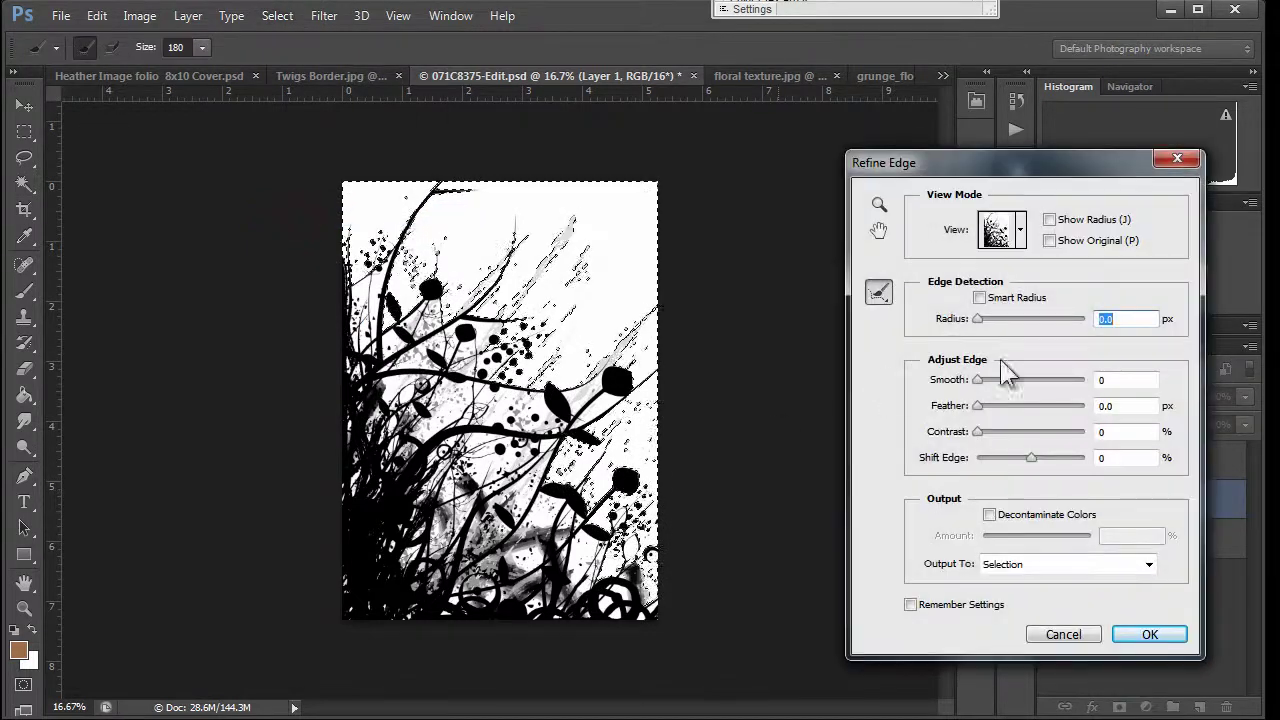
click(978, 297)
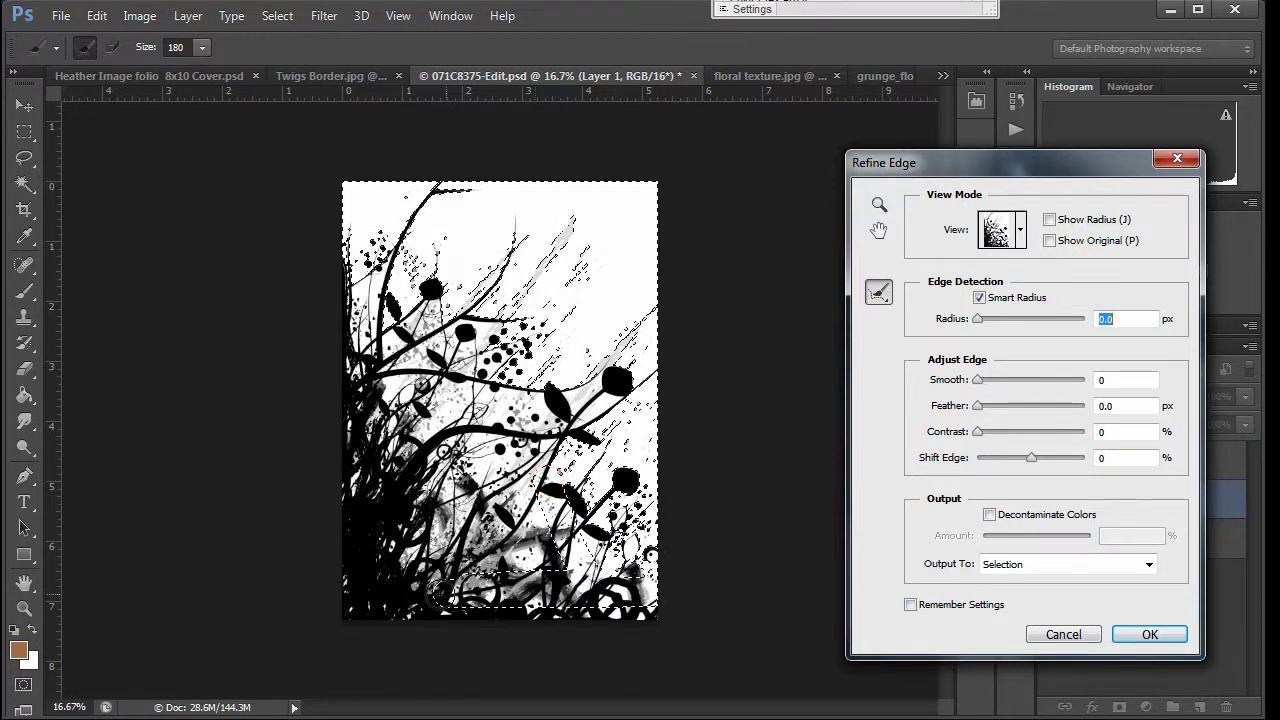
click(442, 590)
mouse_move(526, 521)
mouse_down()
mouse_move(526, 508)
mouse_move(465, 517)
mouse_up()
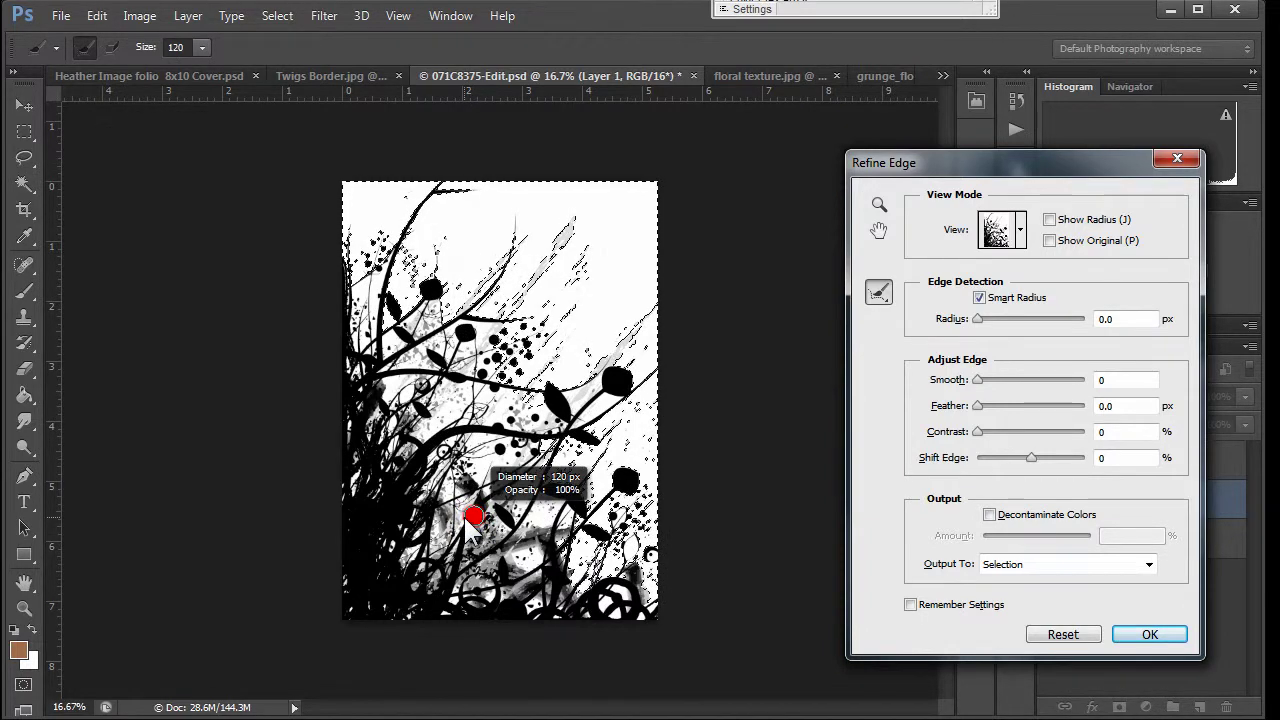
mouse_move(513, 570)
mouse_down()
mouse_move(535, 593)
mouse_move(504, 580)
mouse_move(477, 591)
mouse_move(497, 567)
mouse_up()
drag(597, 609, 595, 607)
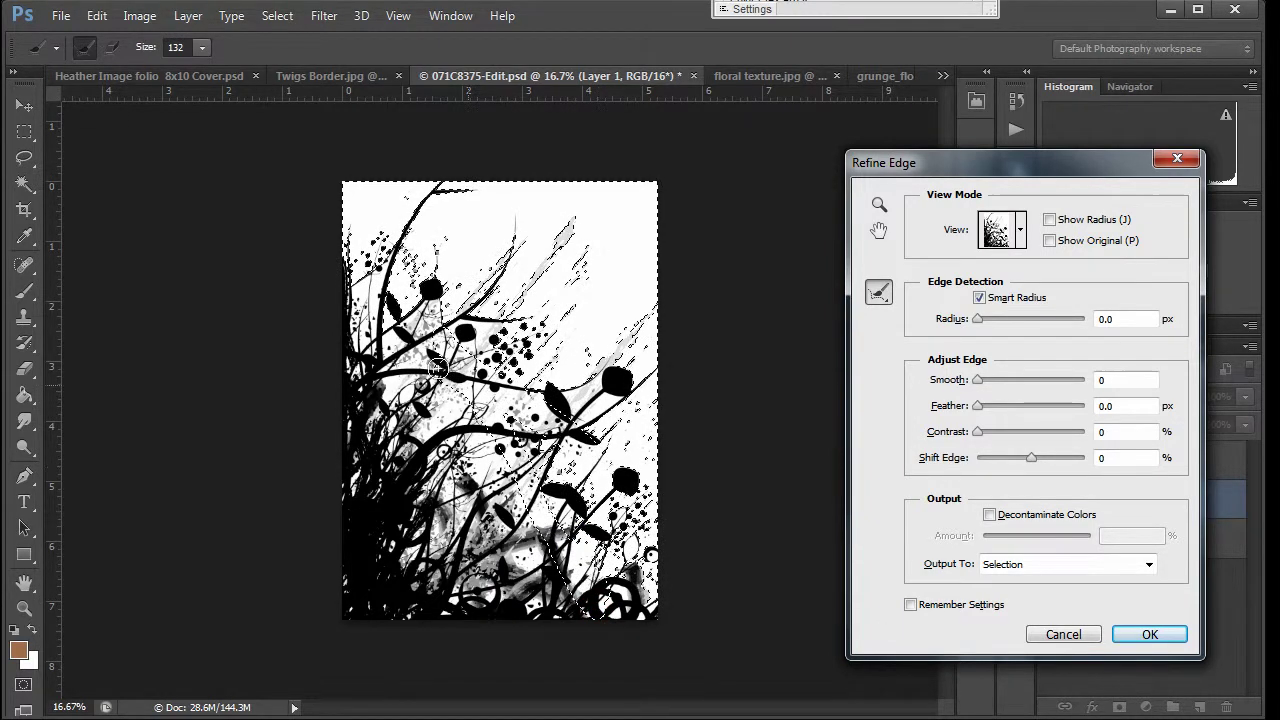
Brush over the middle branches, left-edge grasses, bottom edge and upper-left dots of the artwork, and apply the edge refinement.
drag(422, 367, 416, 360)
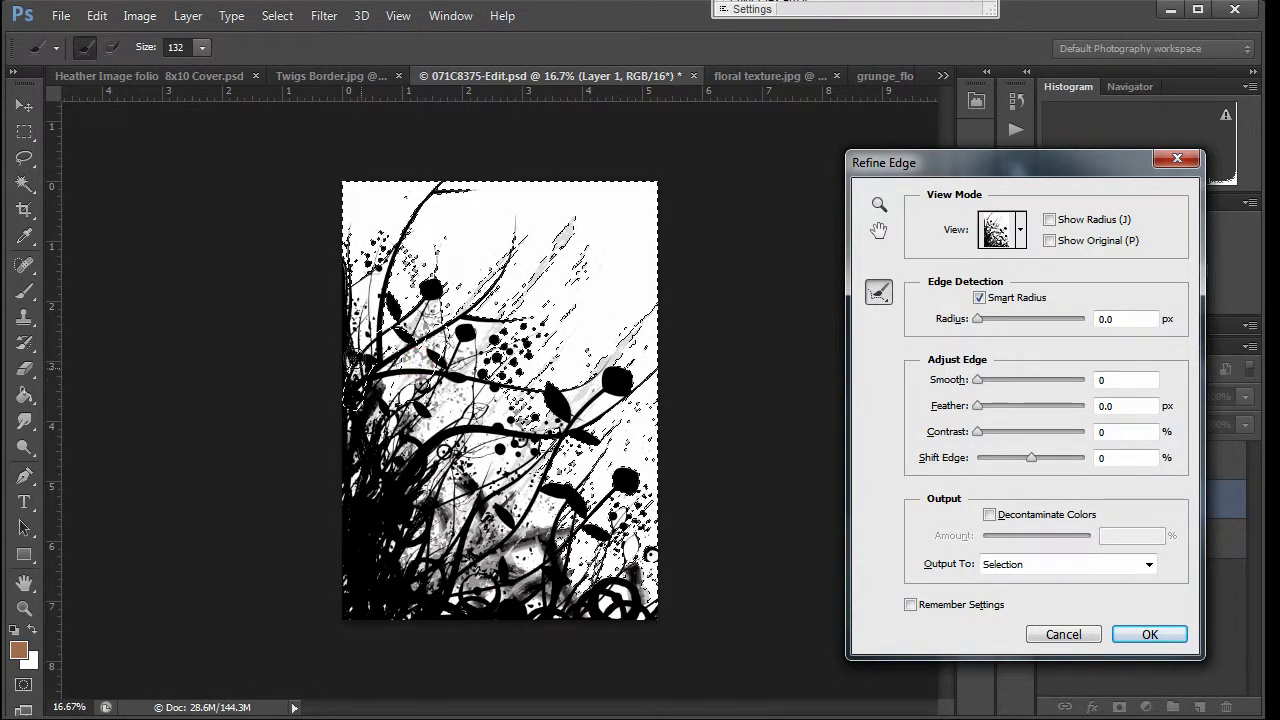
drag(977, 157, 896, 192)
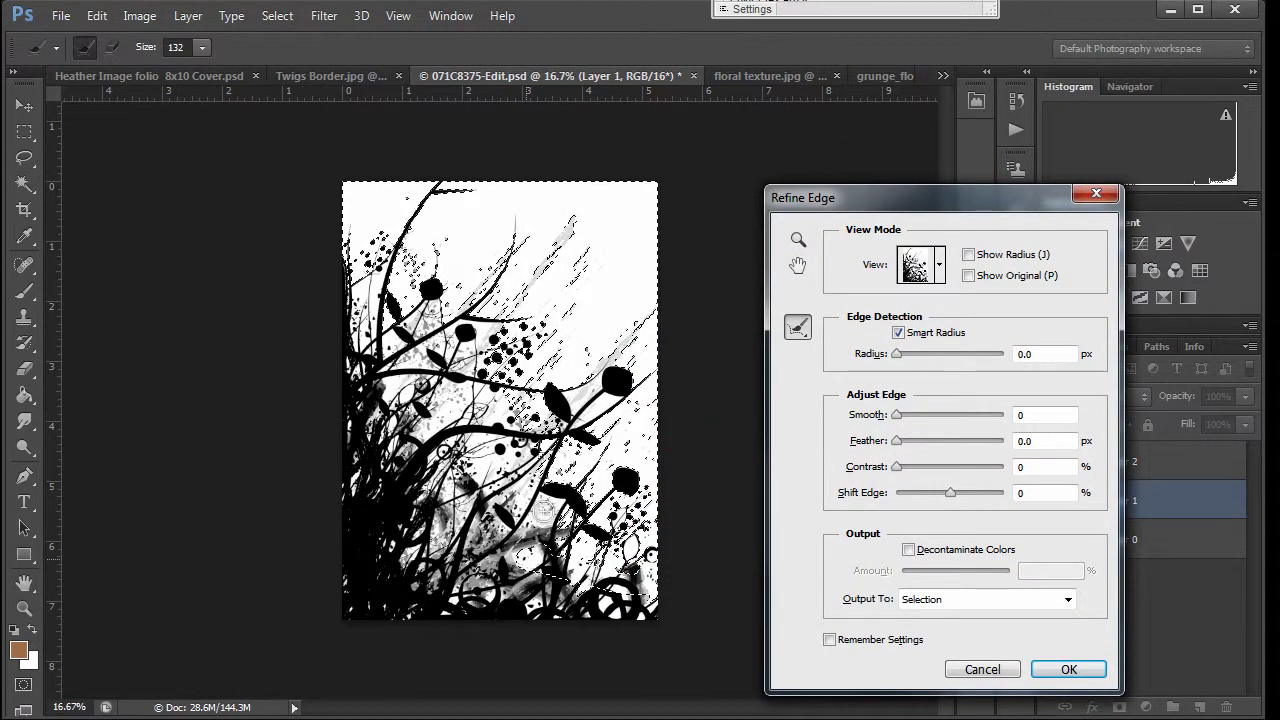
mouse_move(352, 326)
mouse_down()
mouse_move(360, 474)
mouse_move(346, 610)
mouse_up()
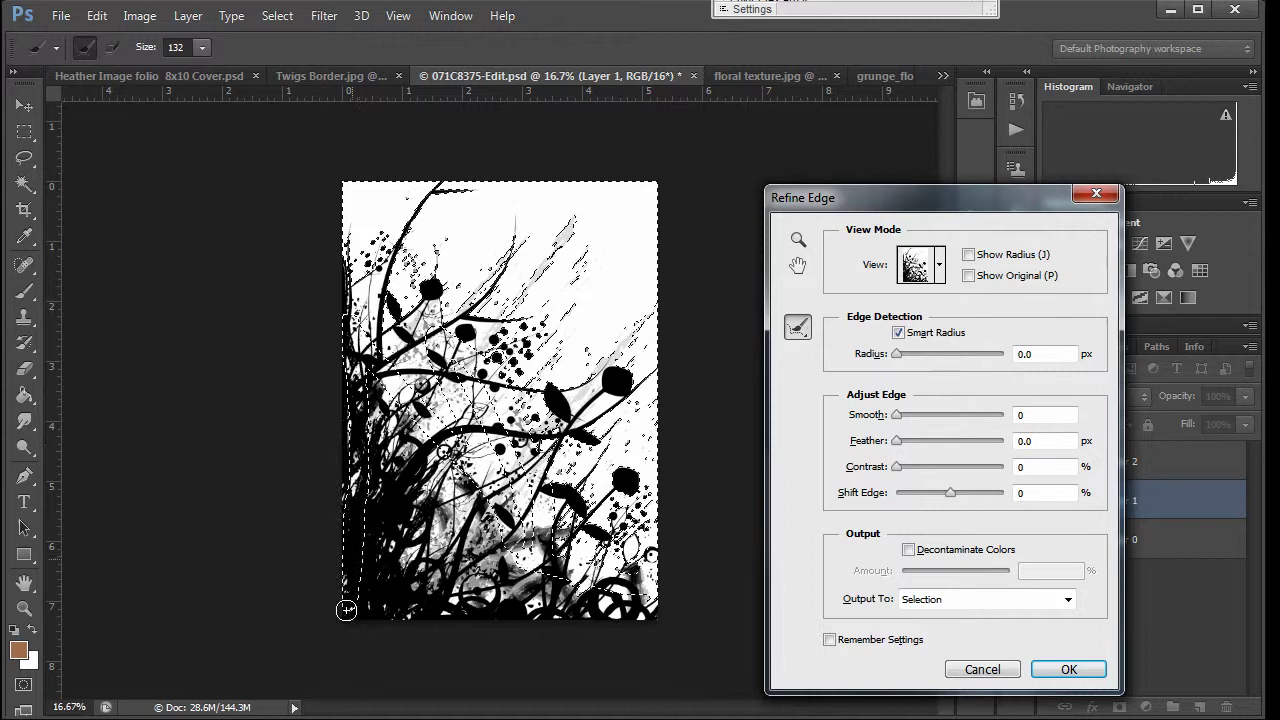
mouse_move(491, 598)
mouse_down()
mouse_move(491, 609)
mouse_move(311, 603)
mouse_up()
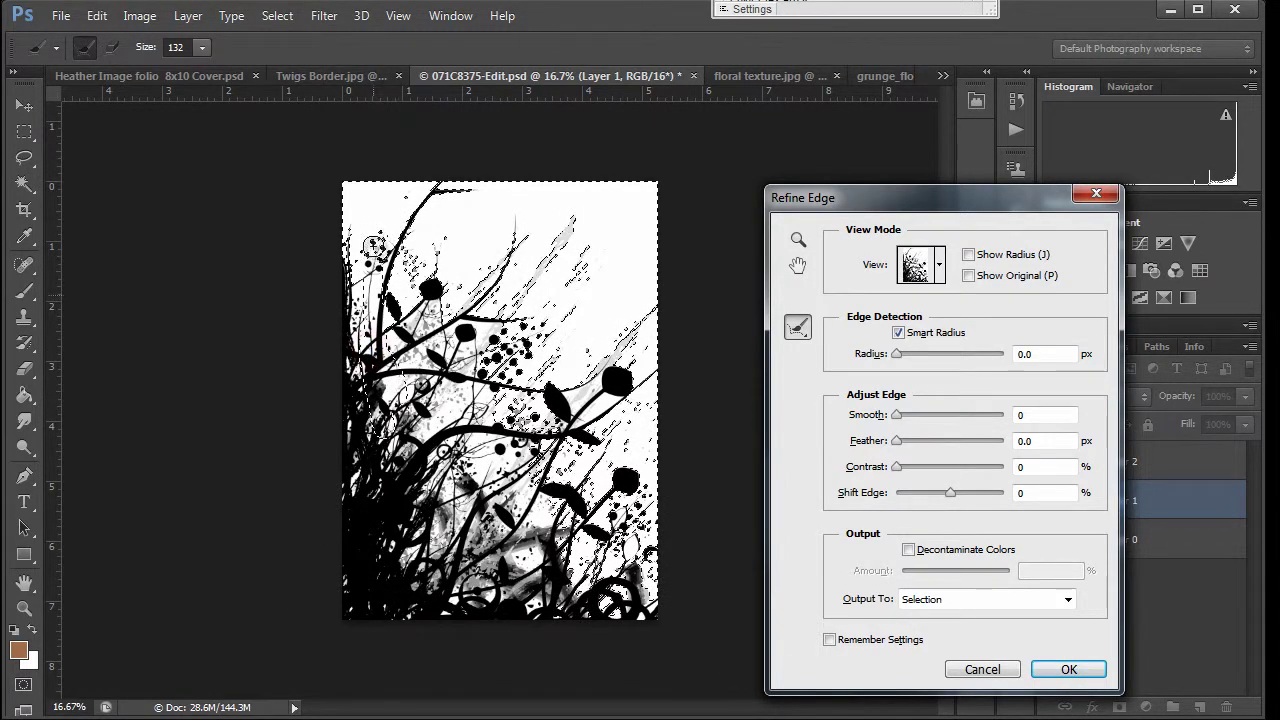
click(386, 238)
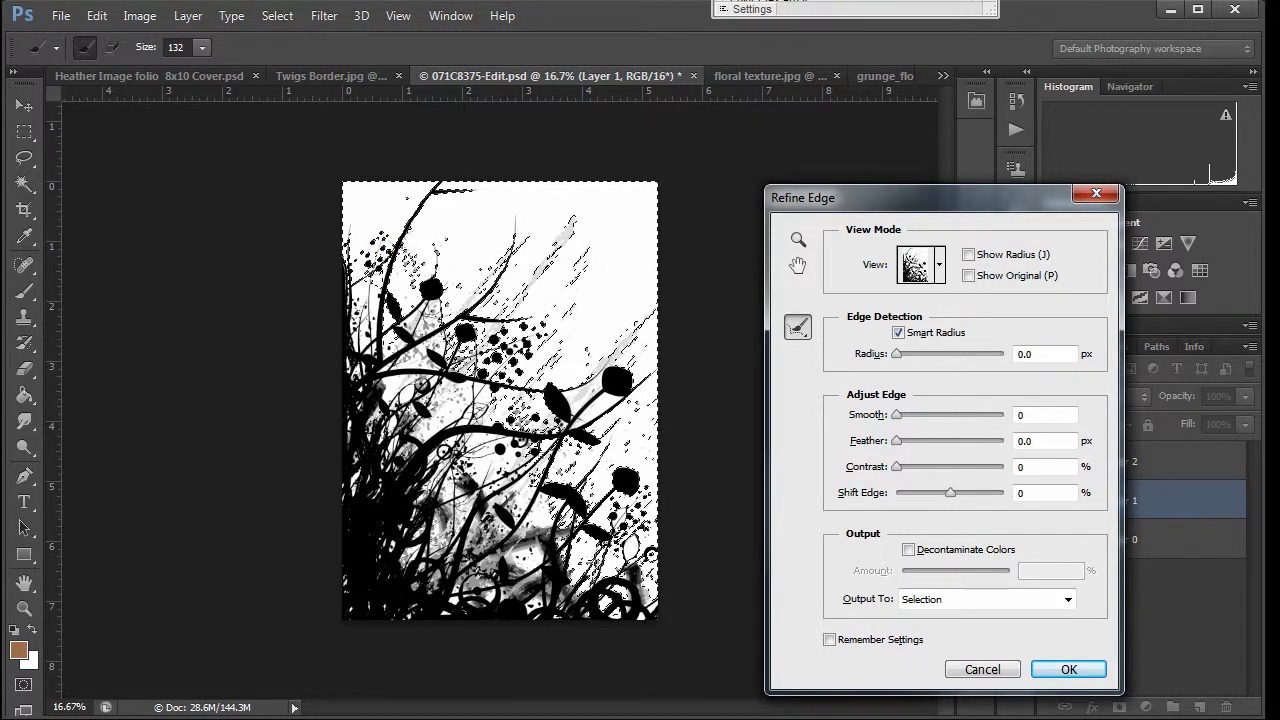
click(1068, 670)
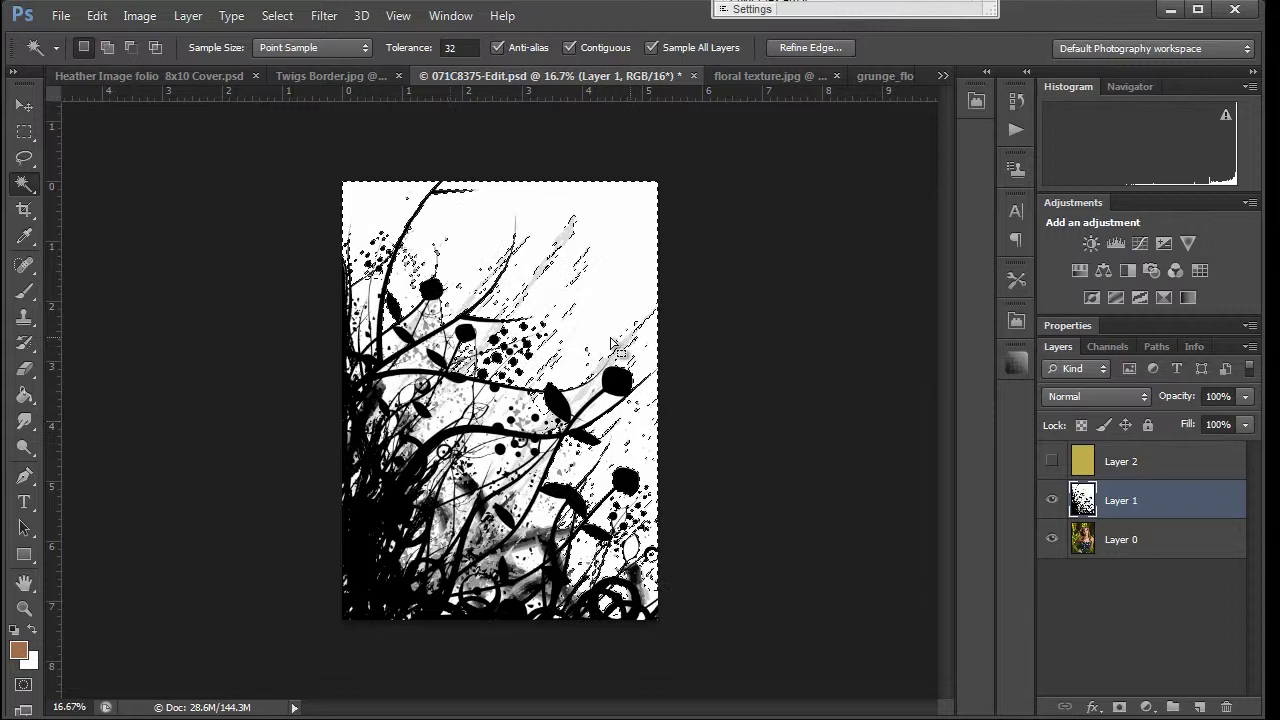
Save the selection as a new channel in 071C8375-Edit.psd without naming it, and deselect.
click(277, 15)
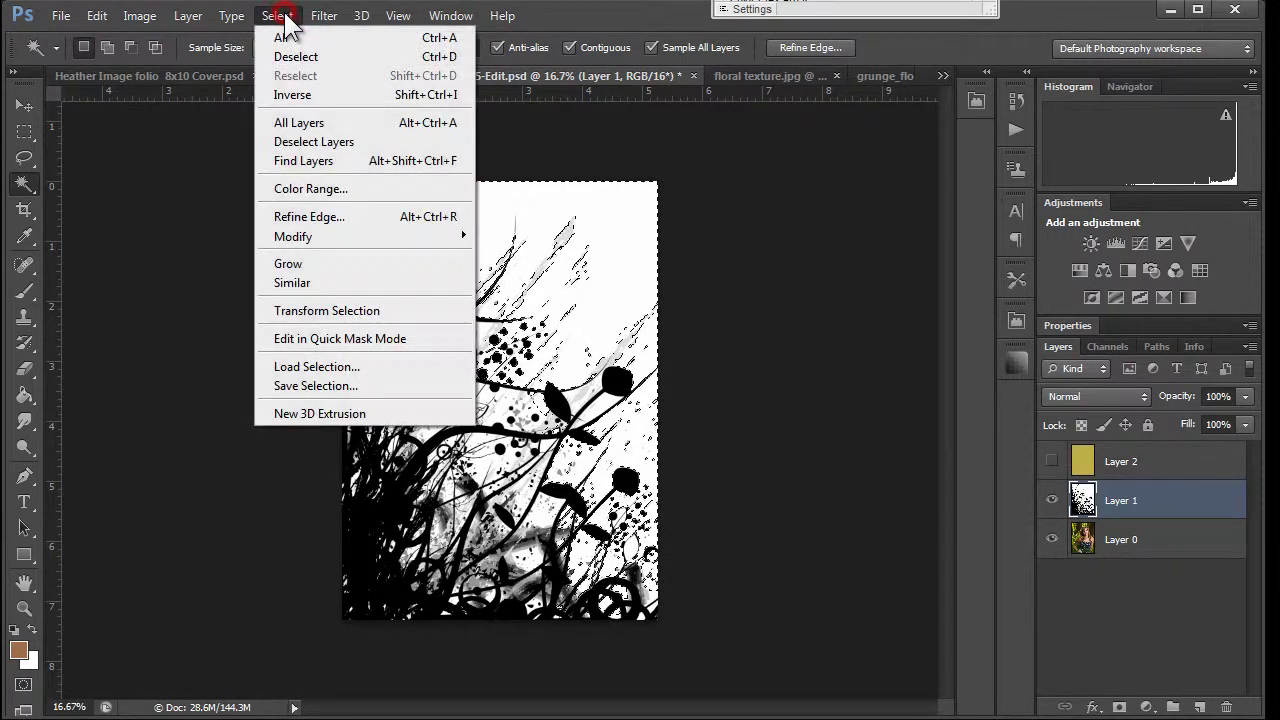
click(331, 386)
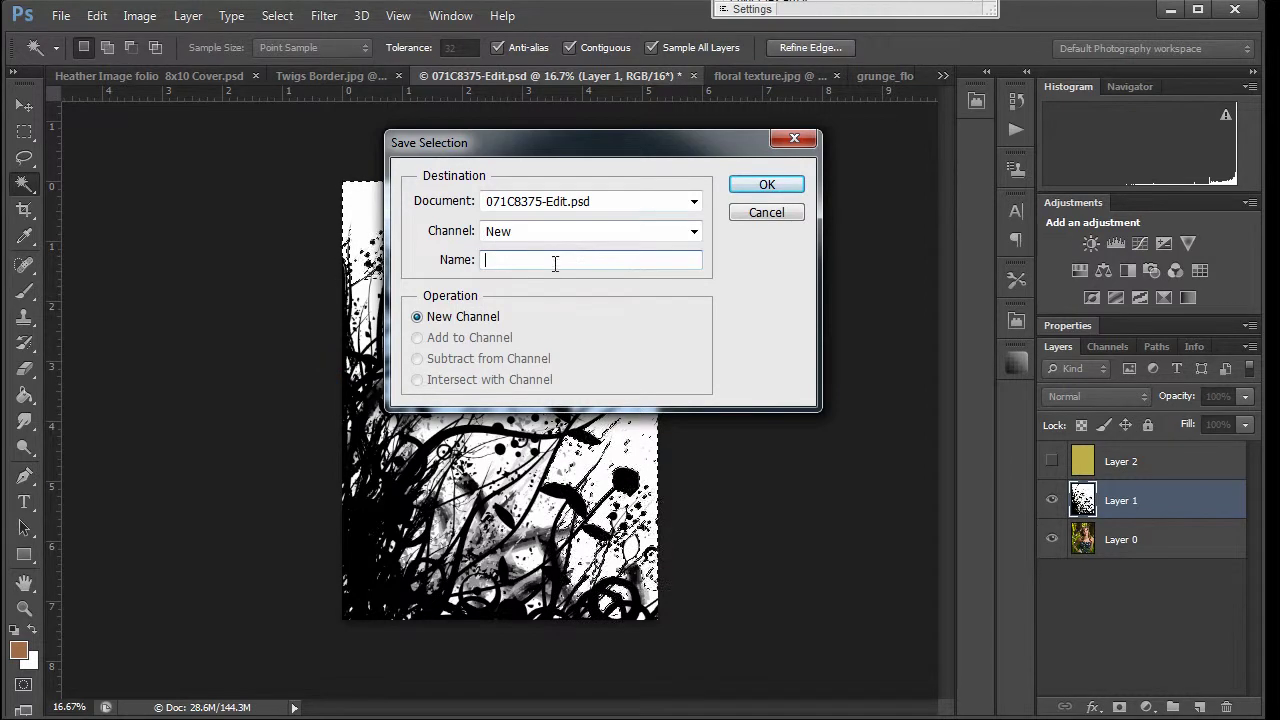
click(766, 185)
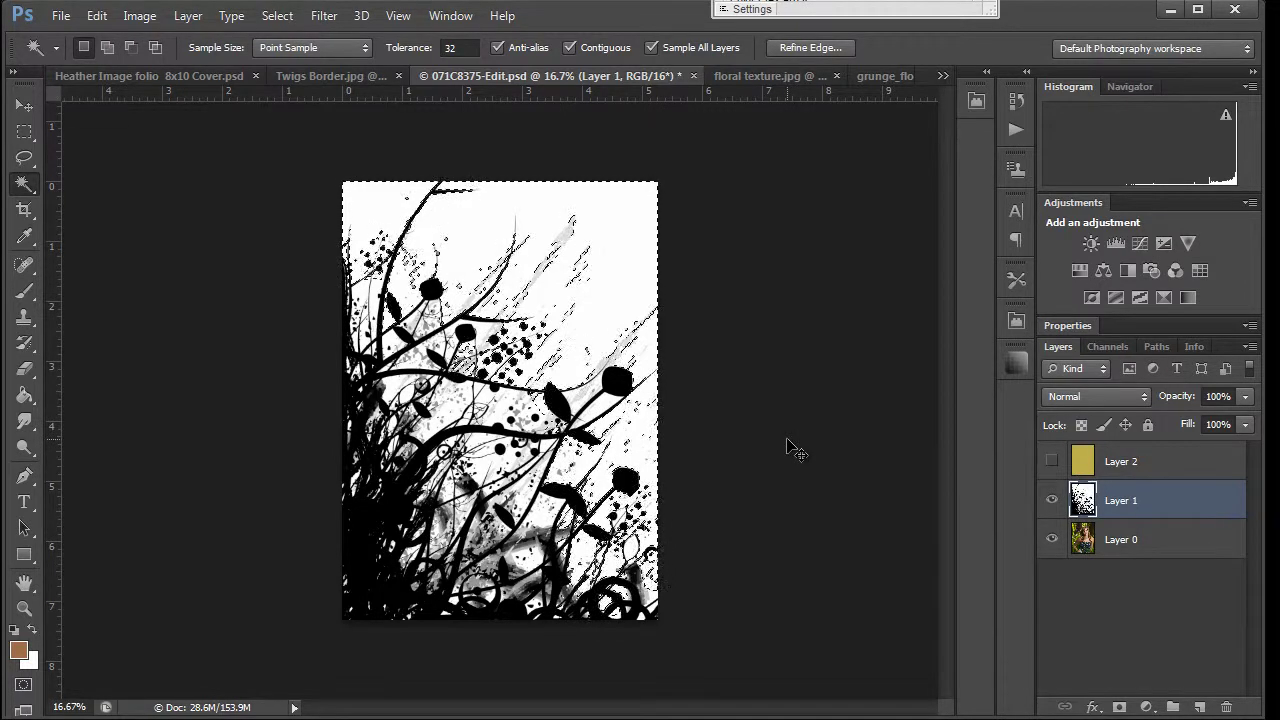
key(ctrl+d)
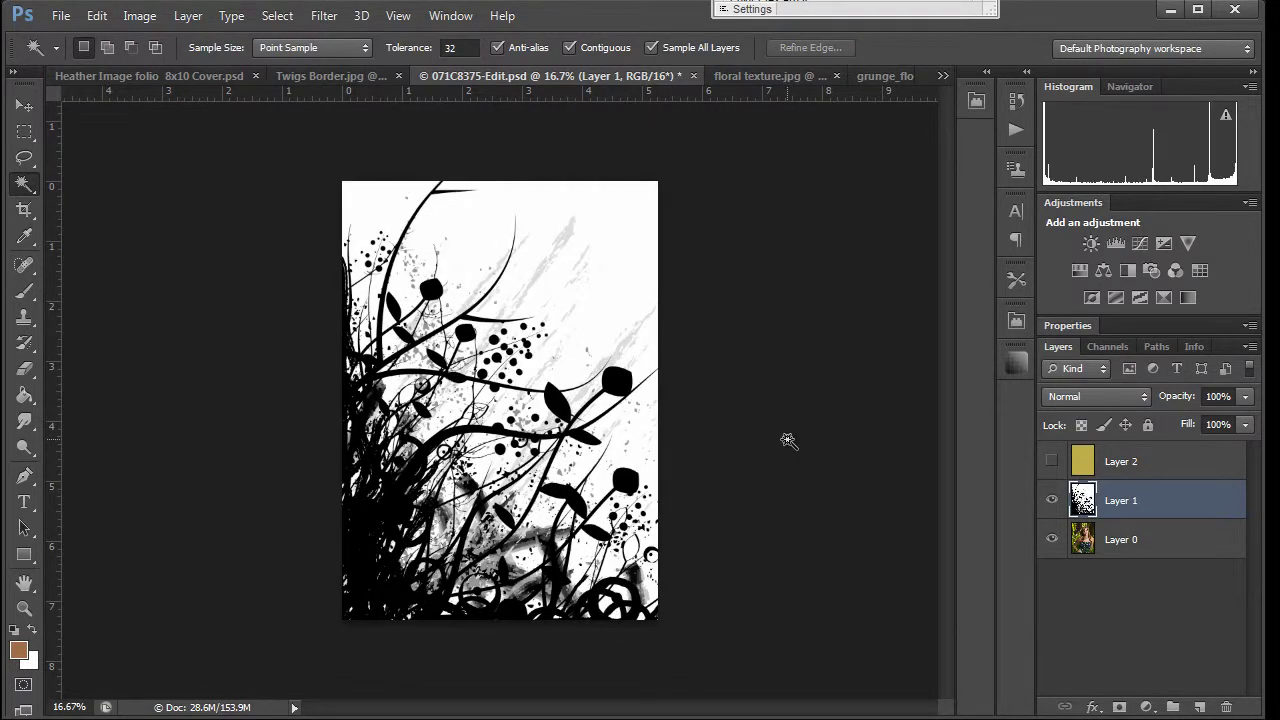
Show the gold Layer 2, and undo a layer mask added to Layer 1 by mistake.
click(1050, 464)
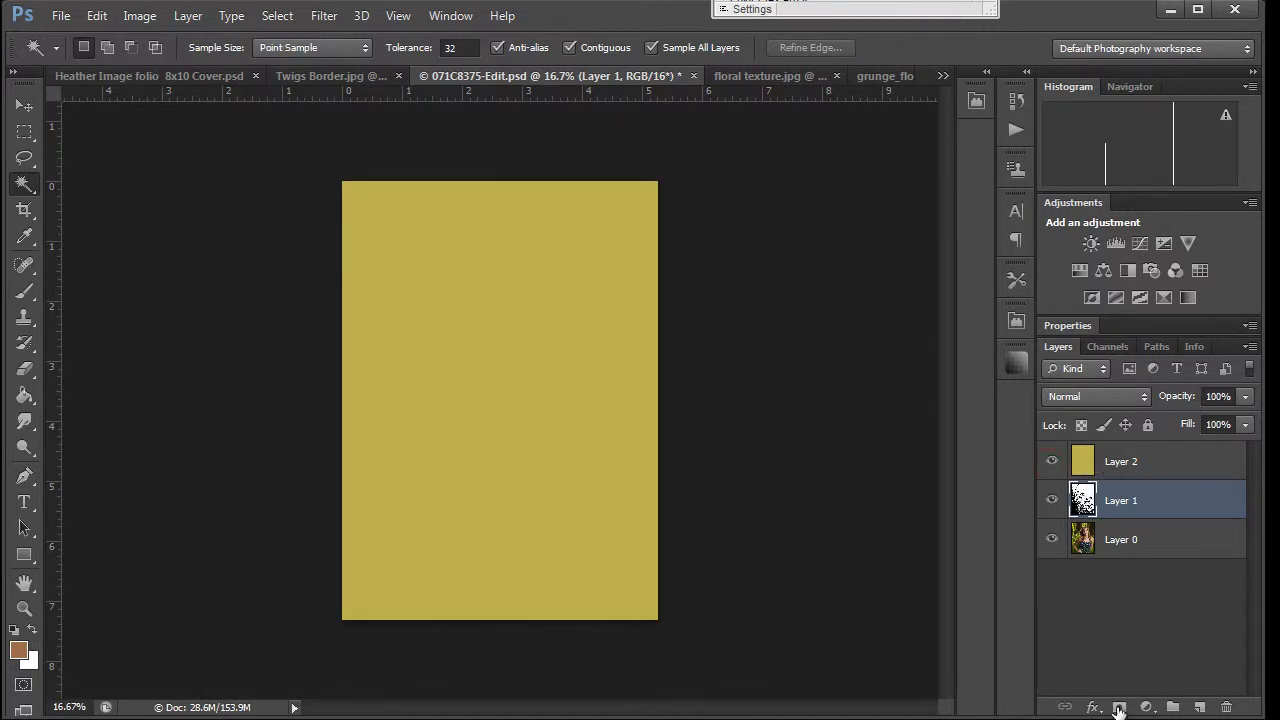
click(1120, 707)
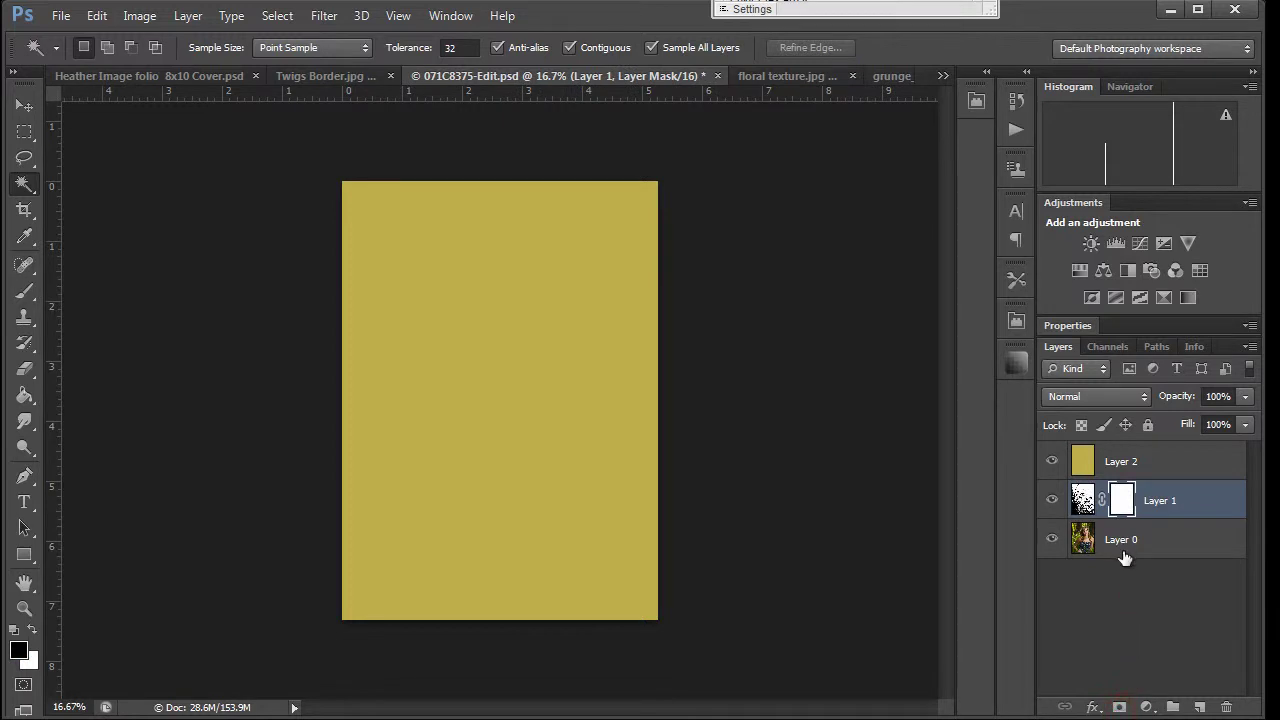
key(ctrl+z)
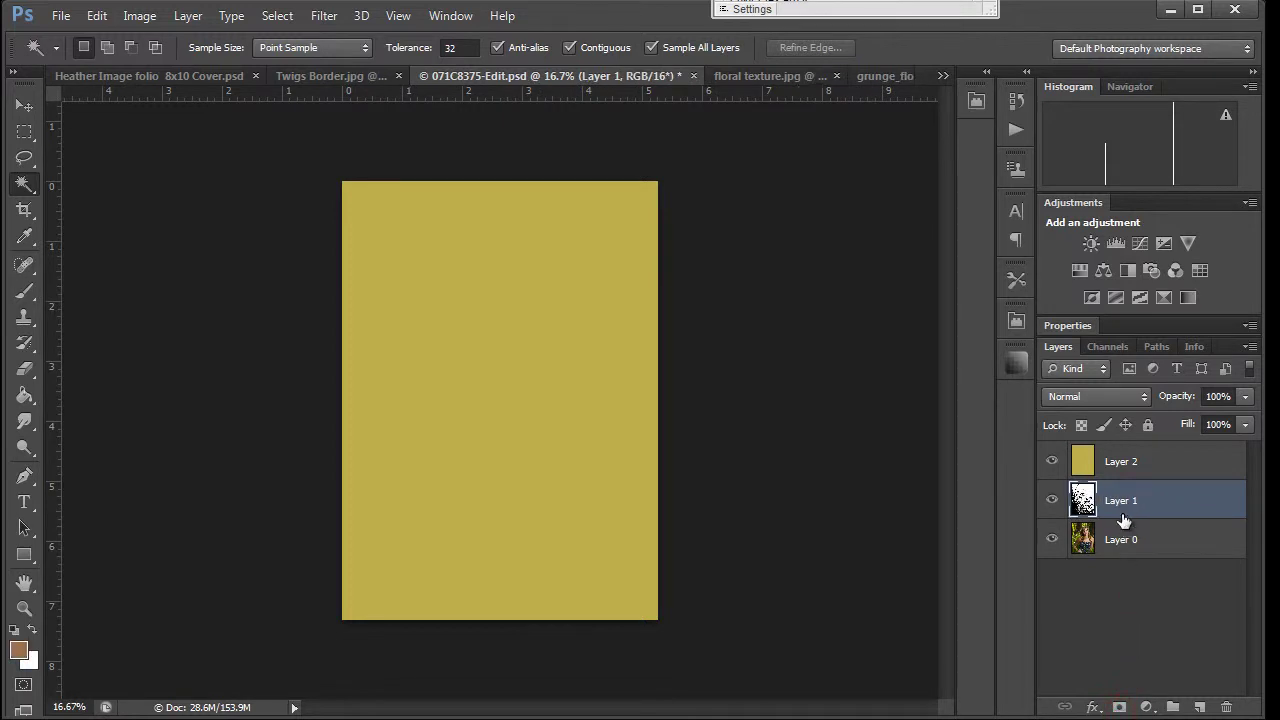
Try a white and a black layer mask on Layer 2, undoing each, and finish by adding a white mask.
click(1121, 475)
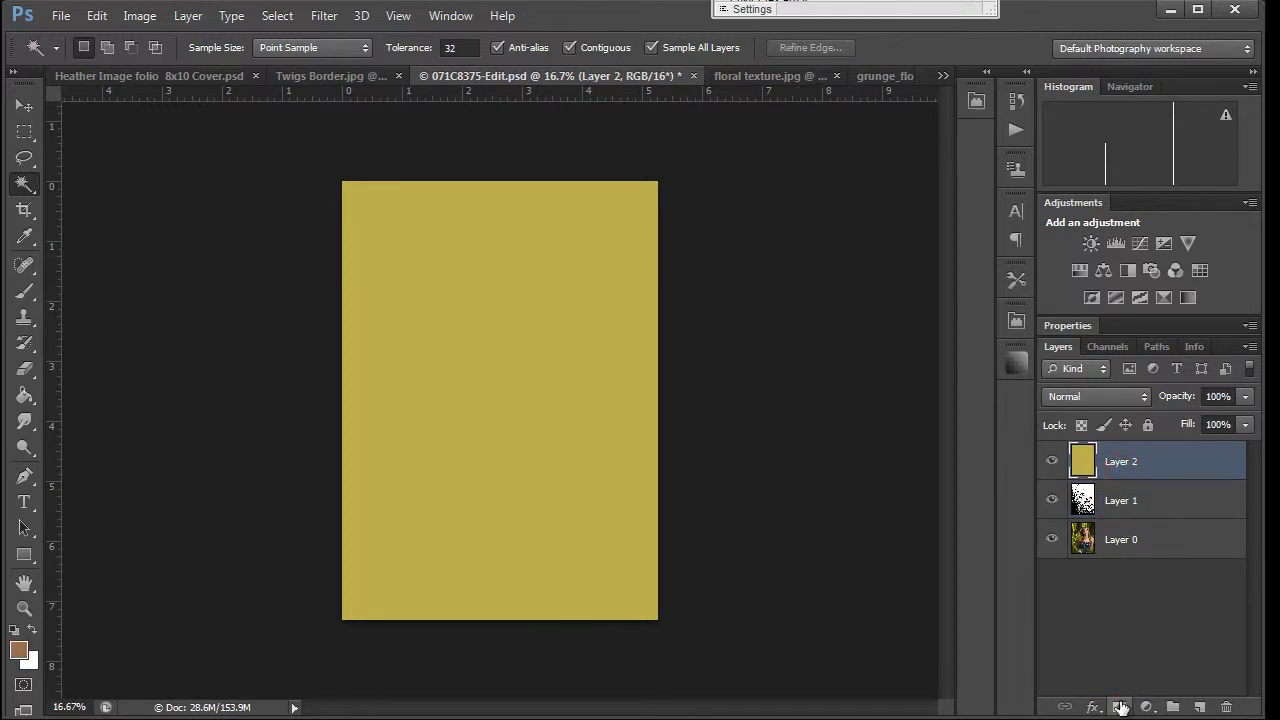
click(1120, 707)
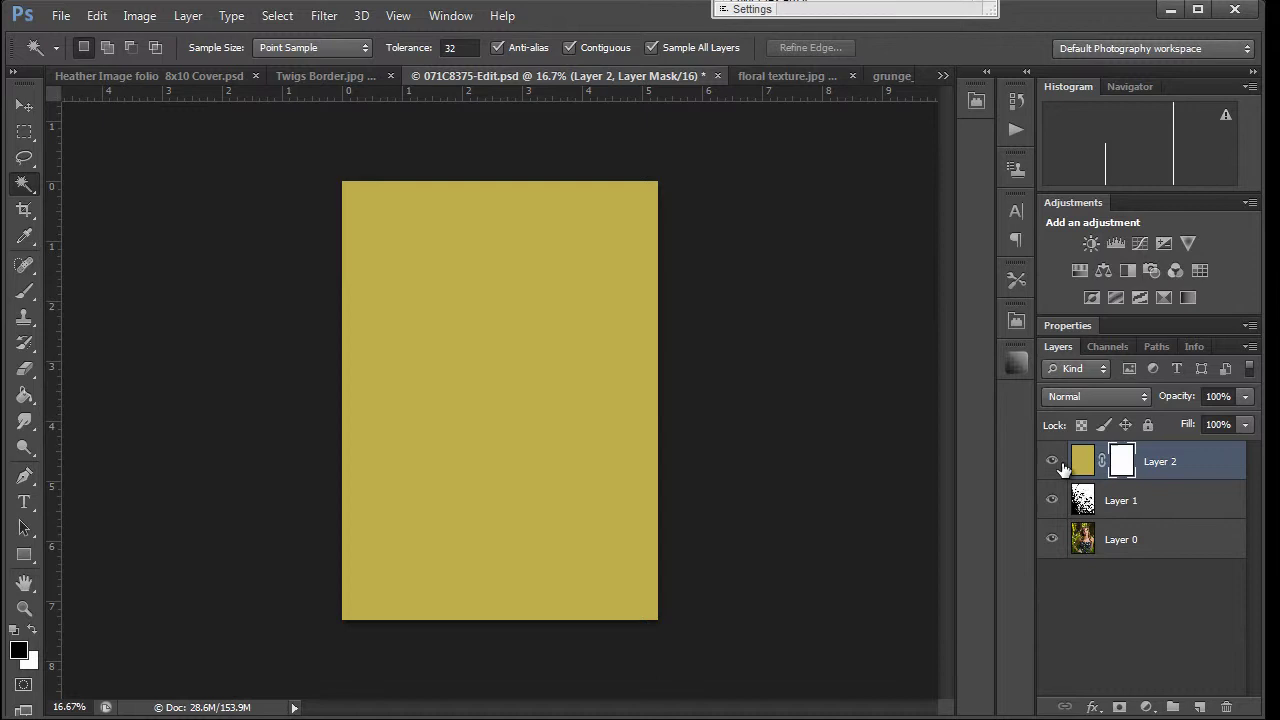
click(1128, 463)
key(ctrl+z)
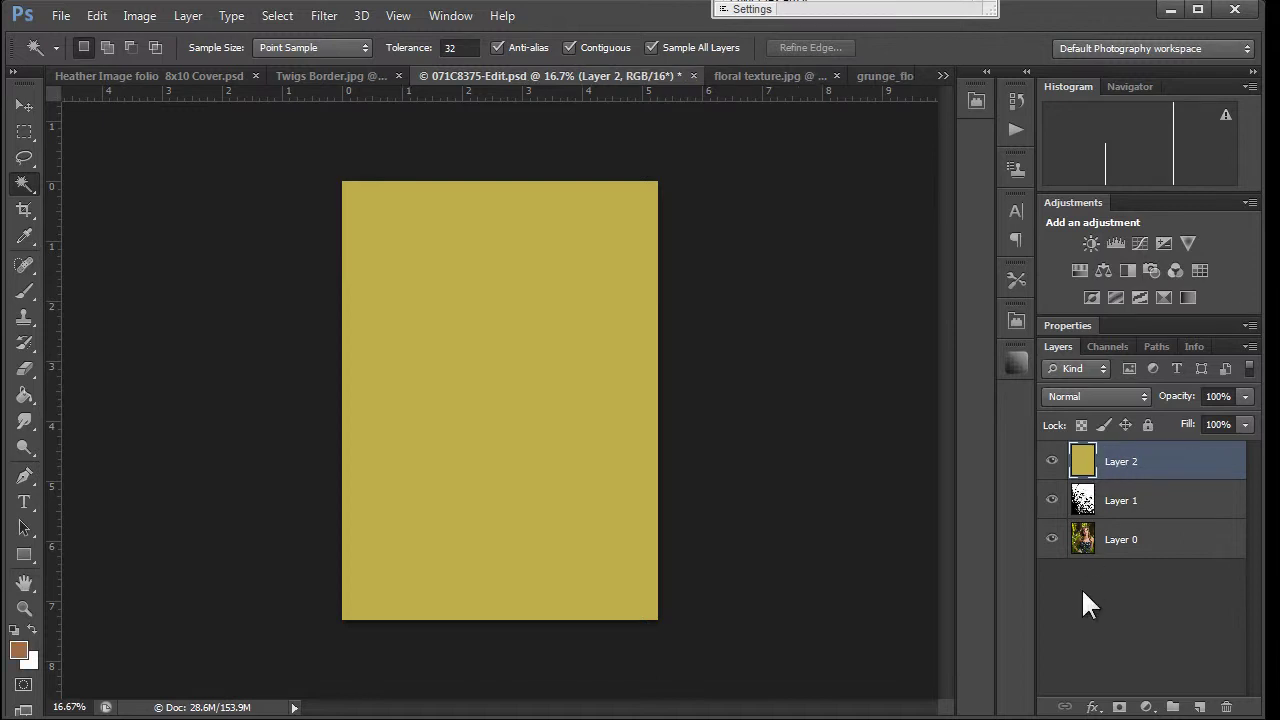
alt+click(1118, 707)
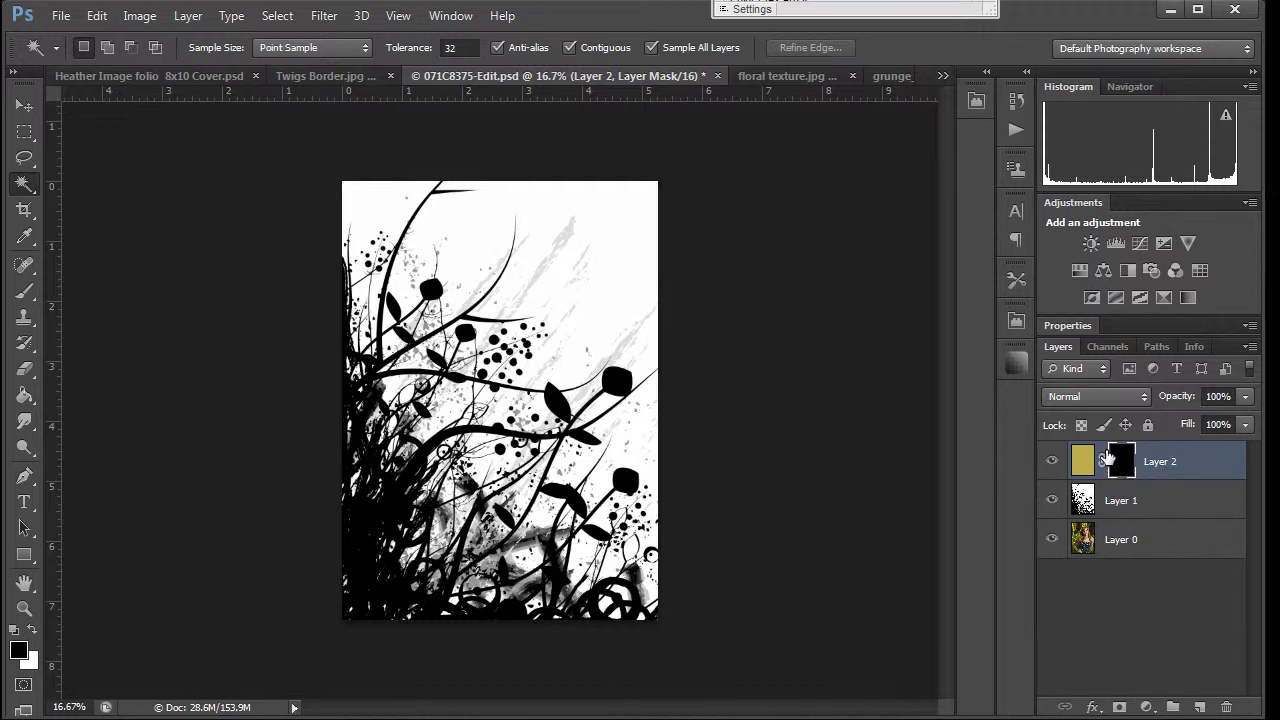
key(ctrl+z)
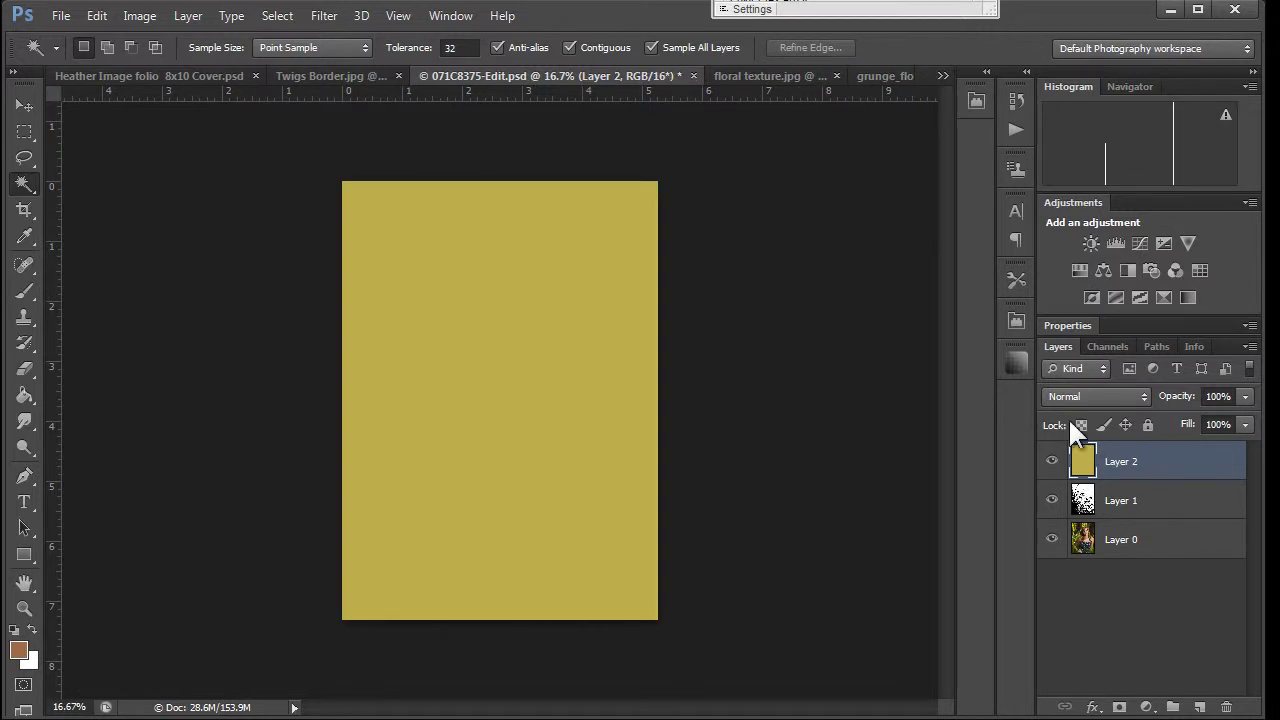
click(1120, 707)
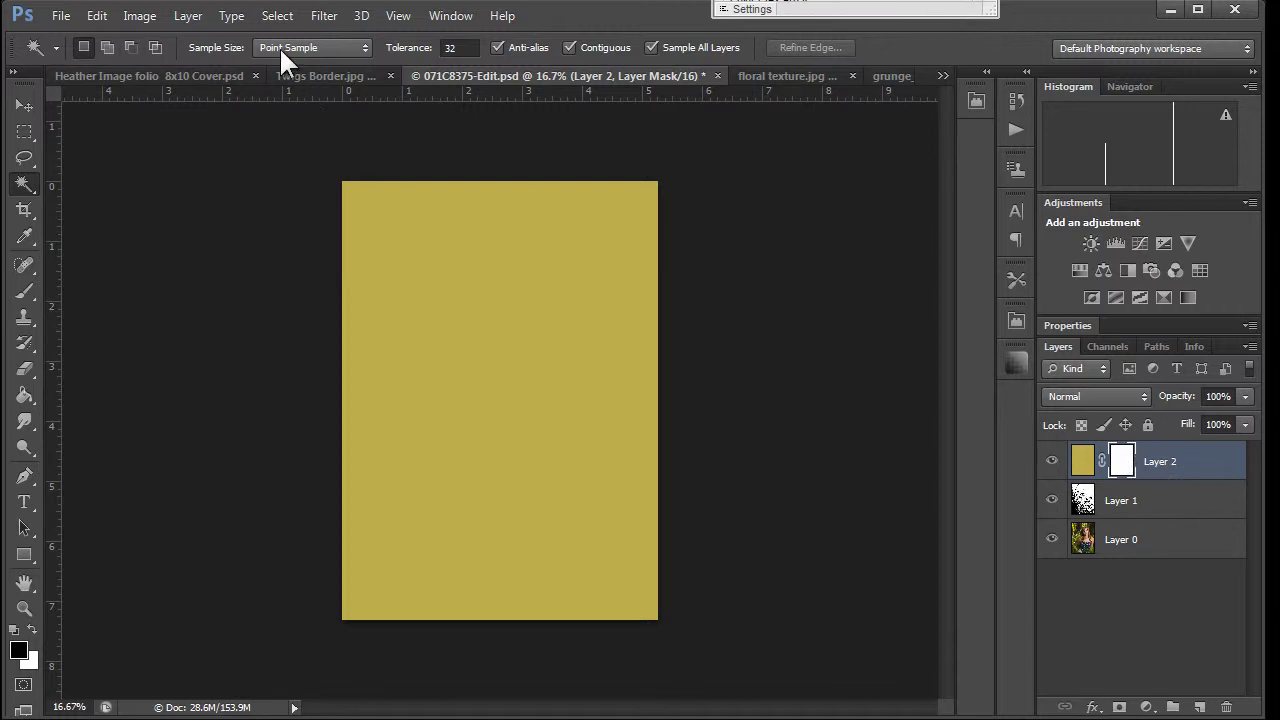
Try loading the texture corner channel of 071C8375-Edit.psd as a new selection, and deselect it.
click(276, 19)
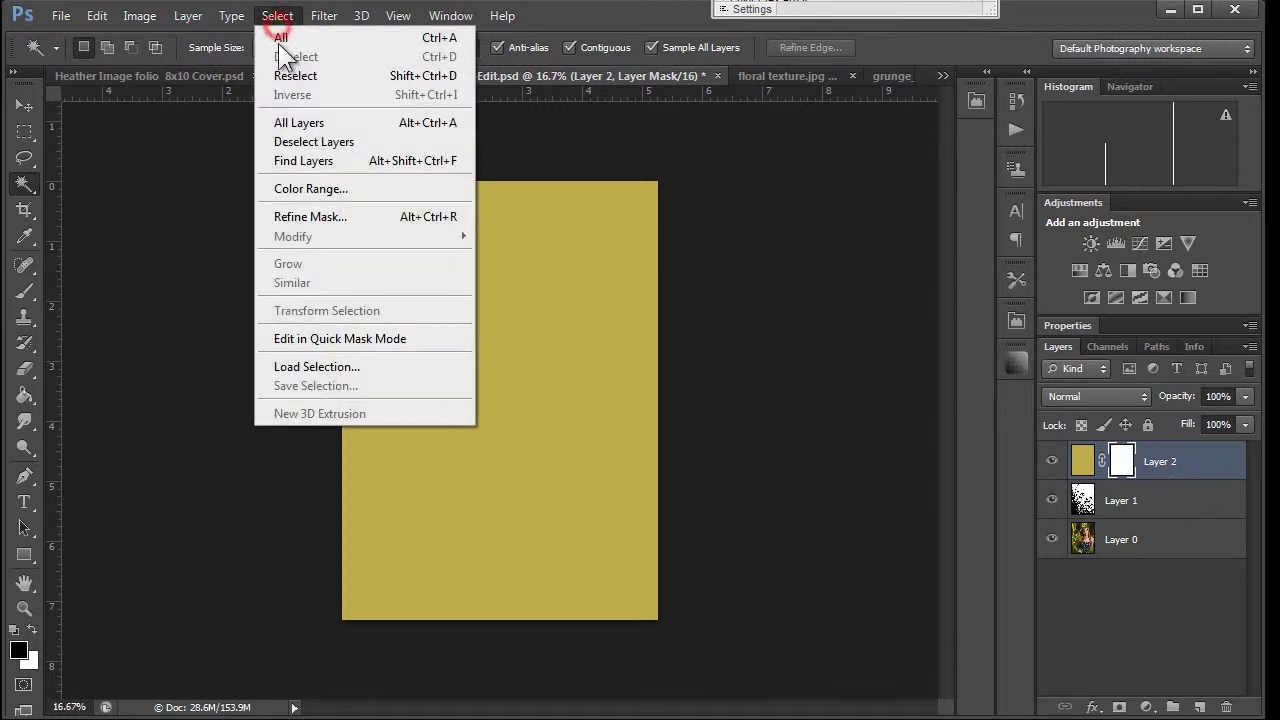
click(317, 366)
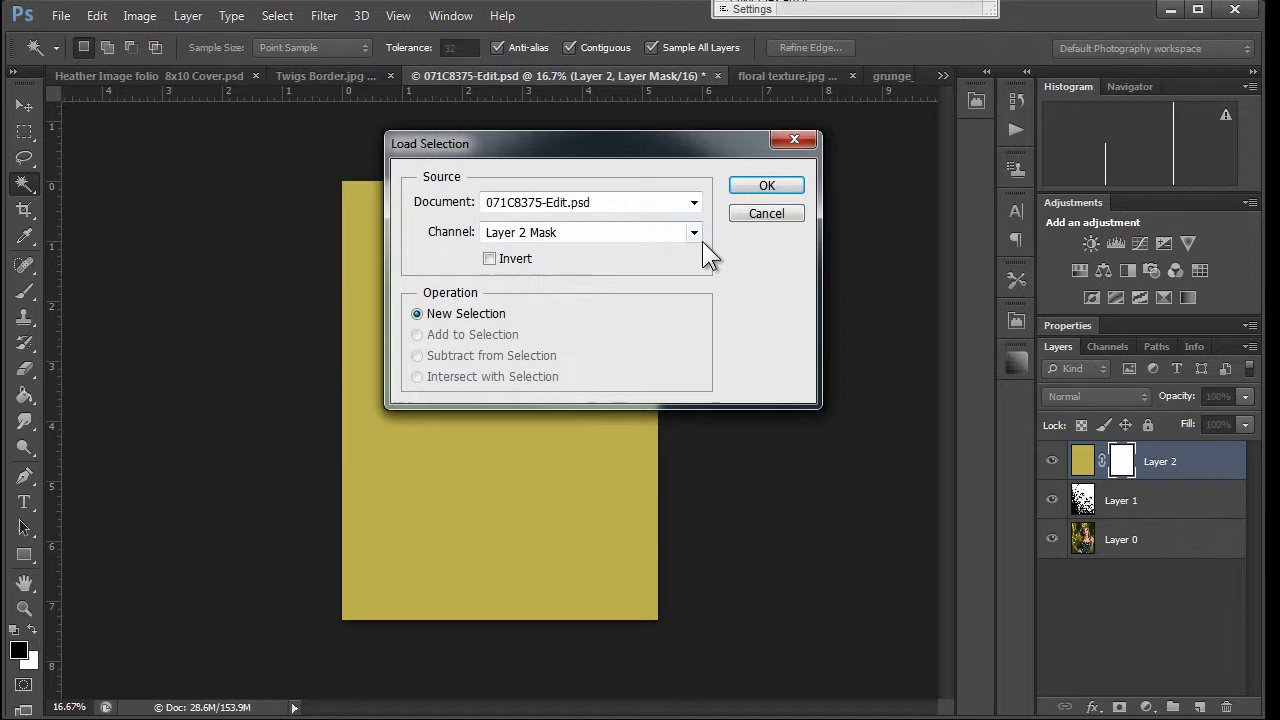
click(698, 233)
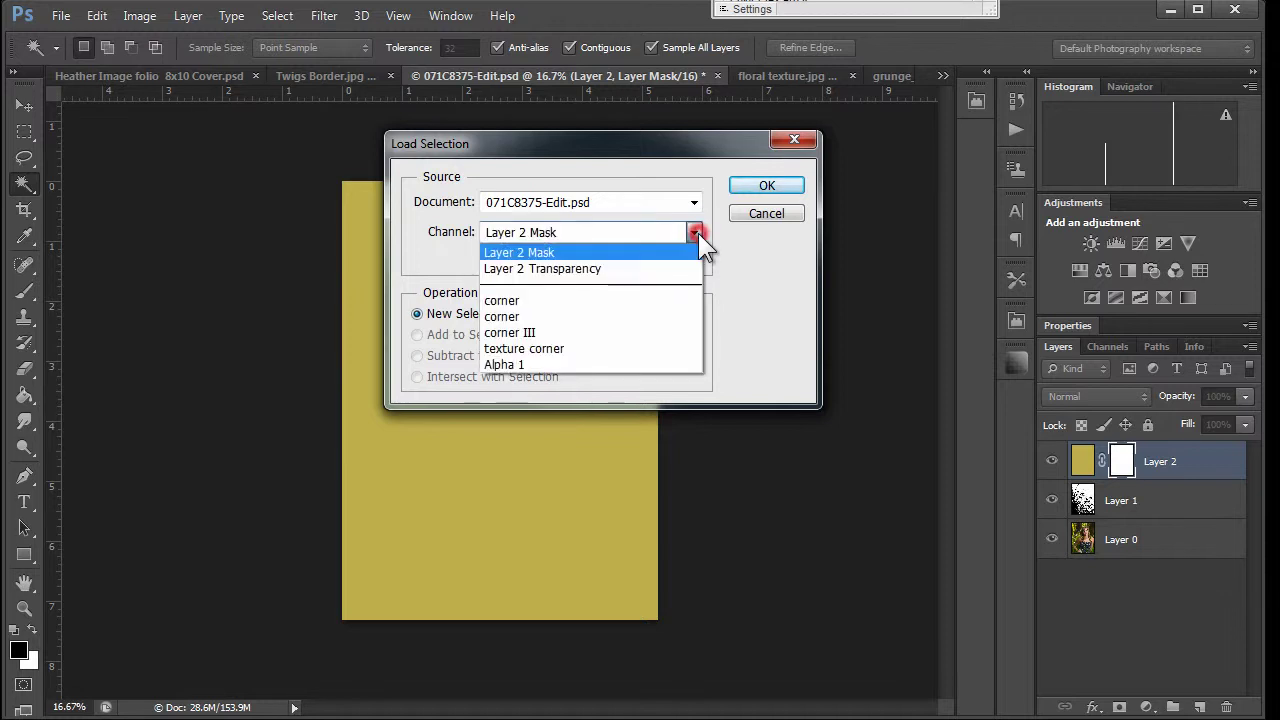
click(506, 348)
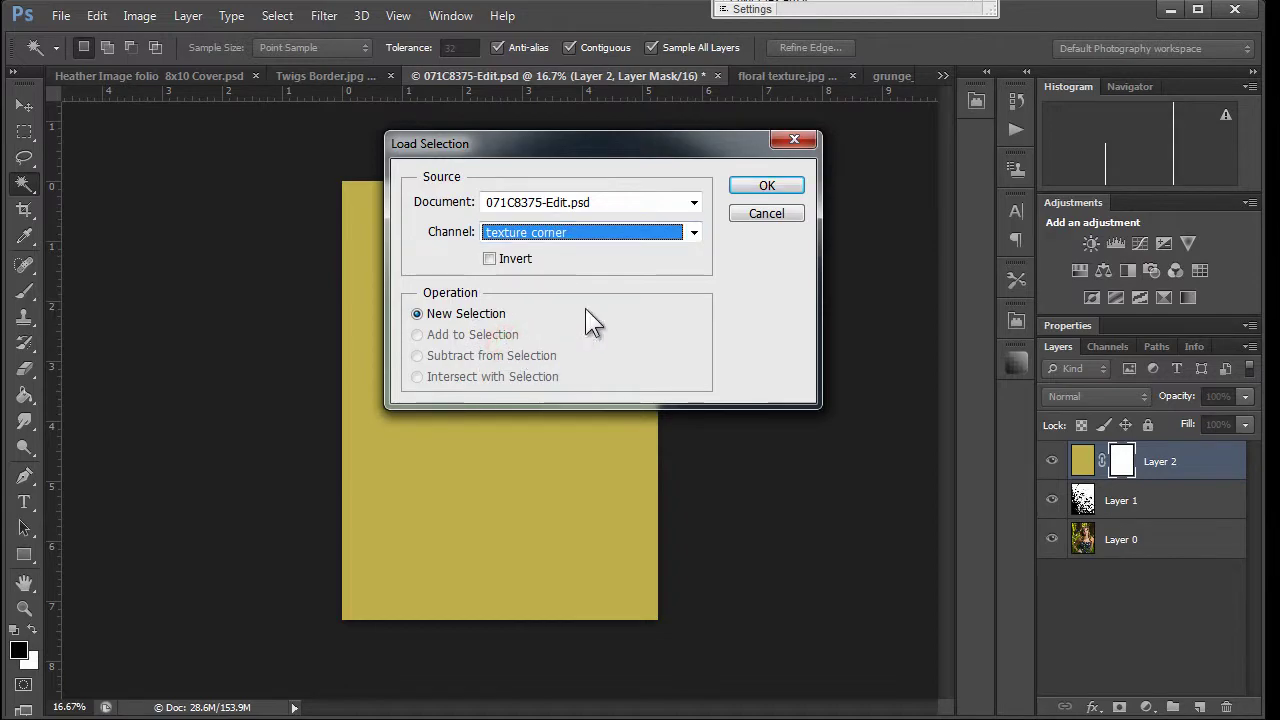
click(778, 186)
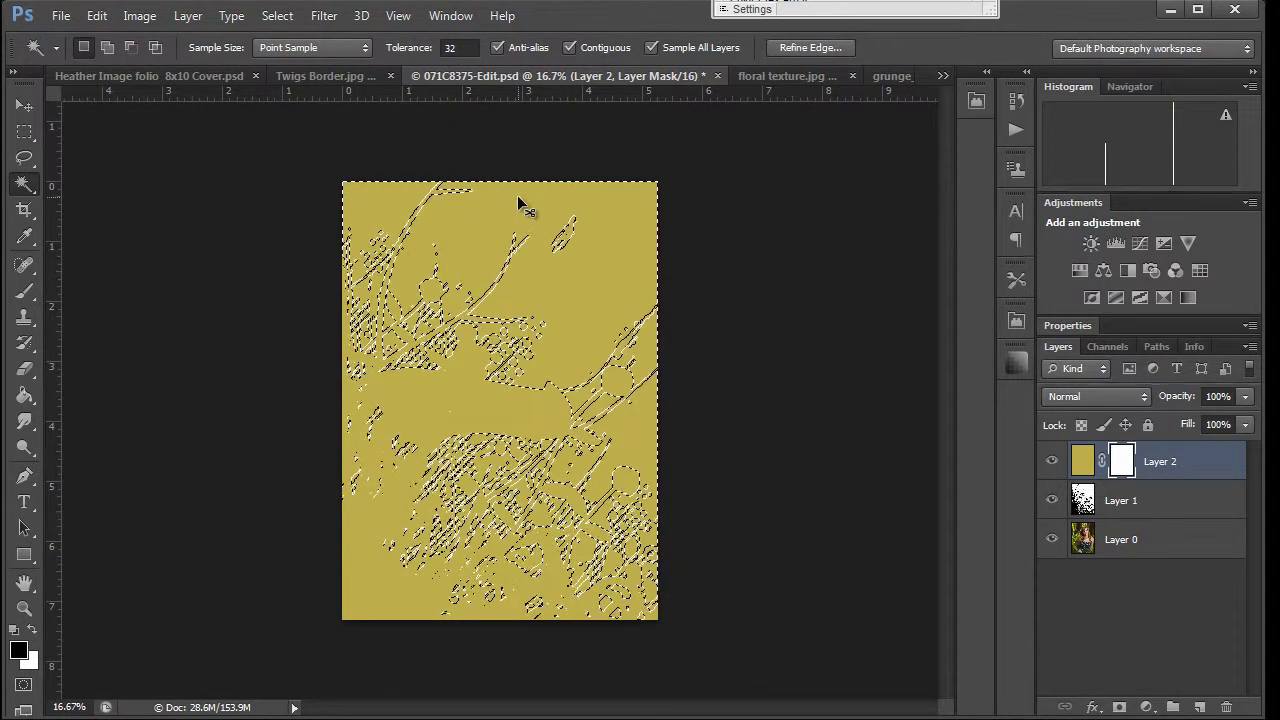
key(ctrl+d)
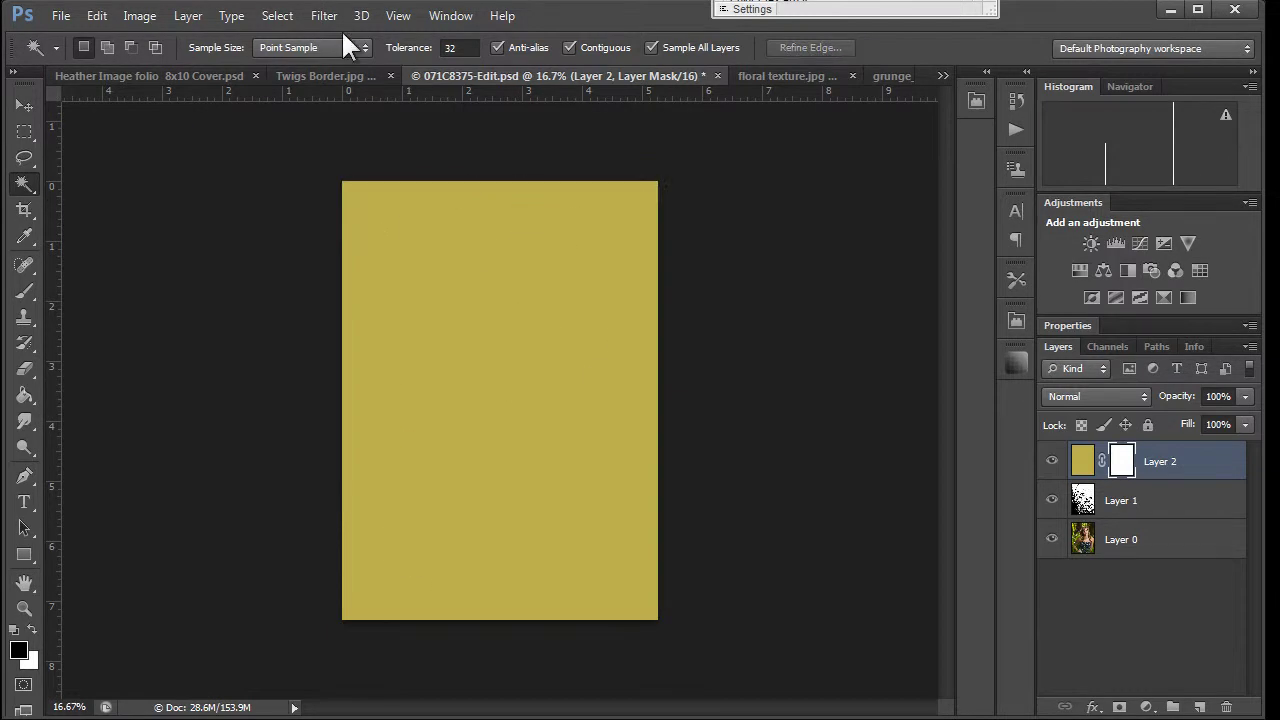
Load the second channel named corner as a new selection.
click(278, 16)
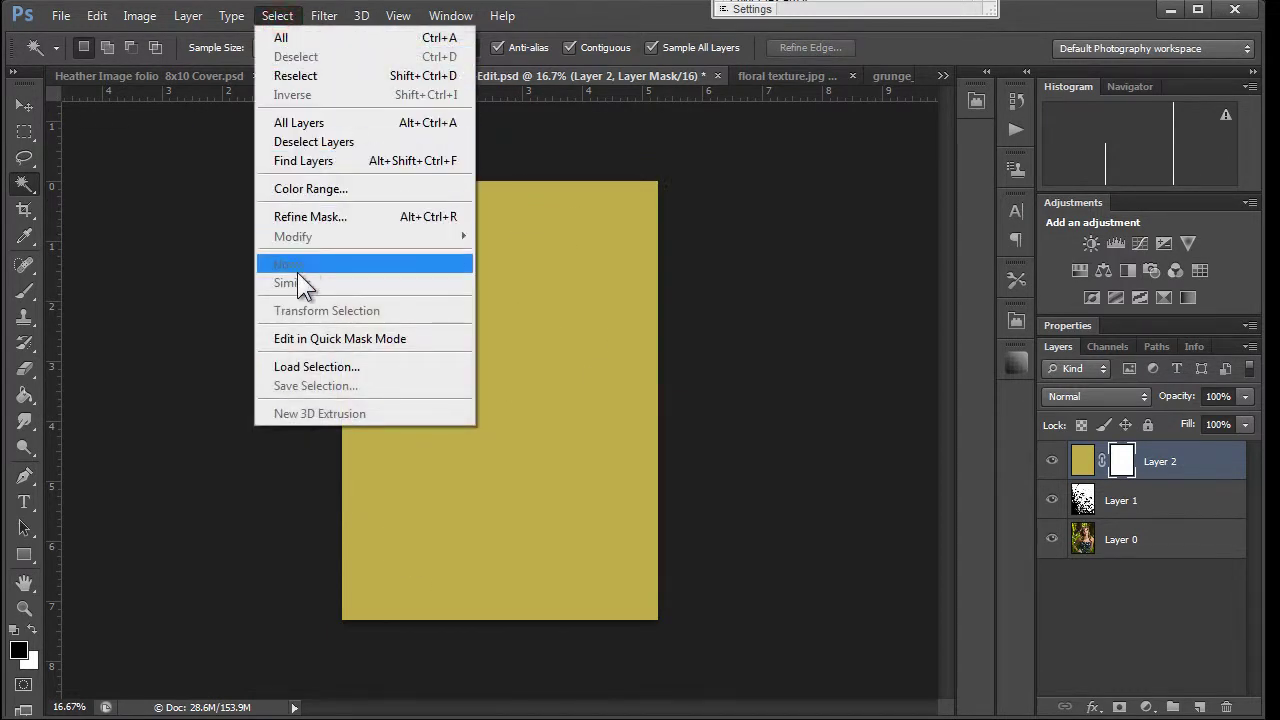
click(388, 367)
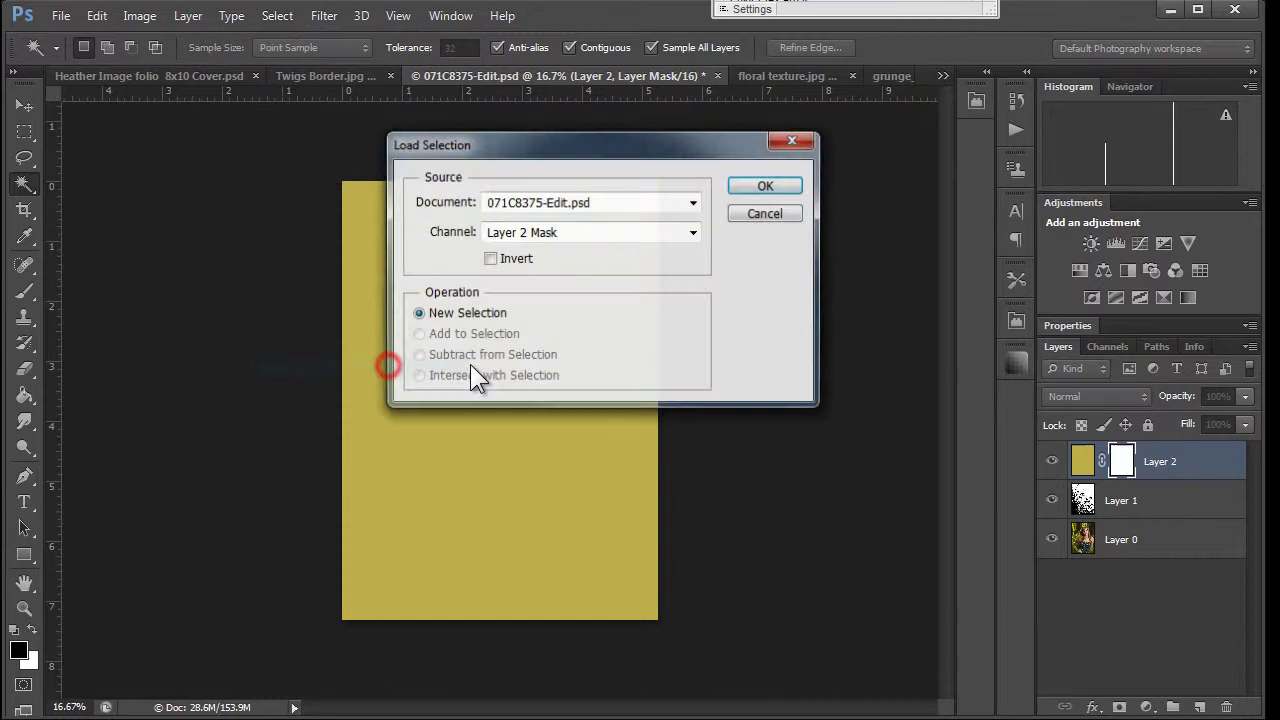
click(699, 226)
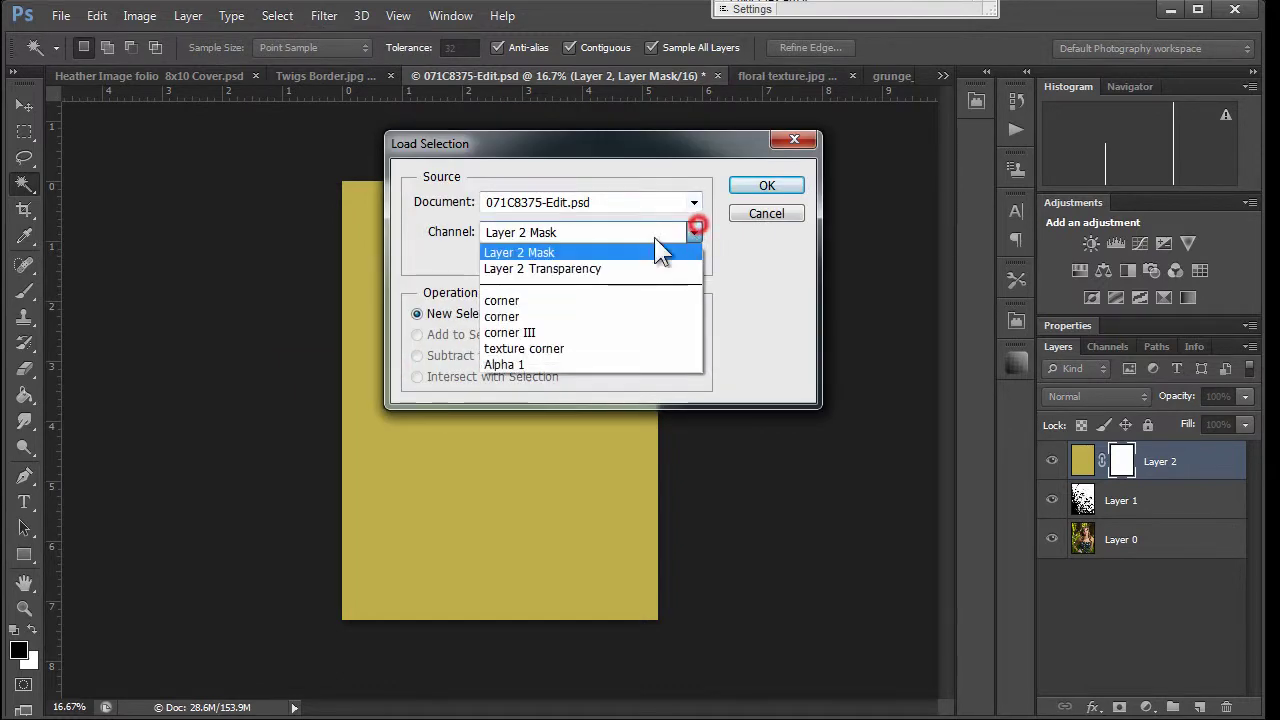
click(565, 318)
click(767, 186)
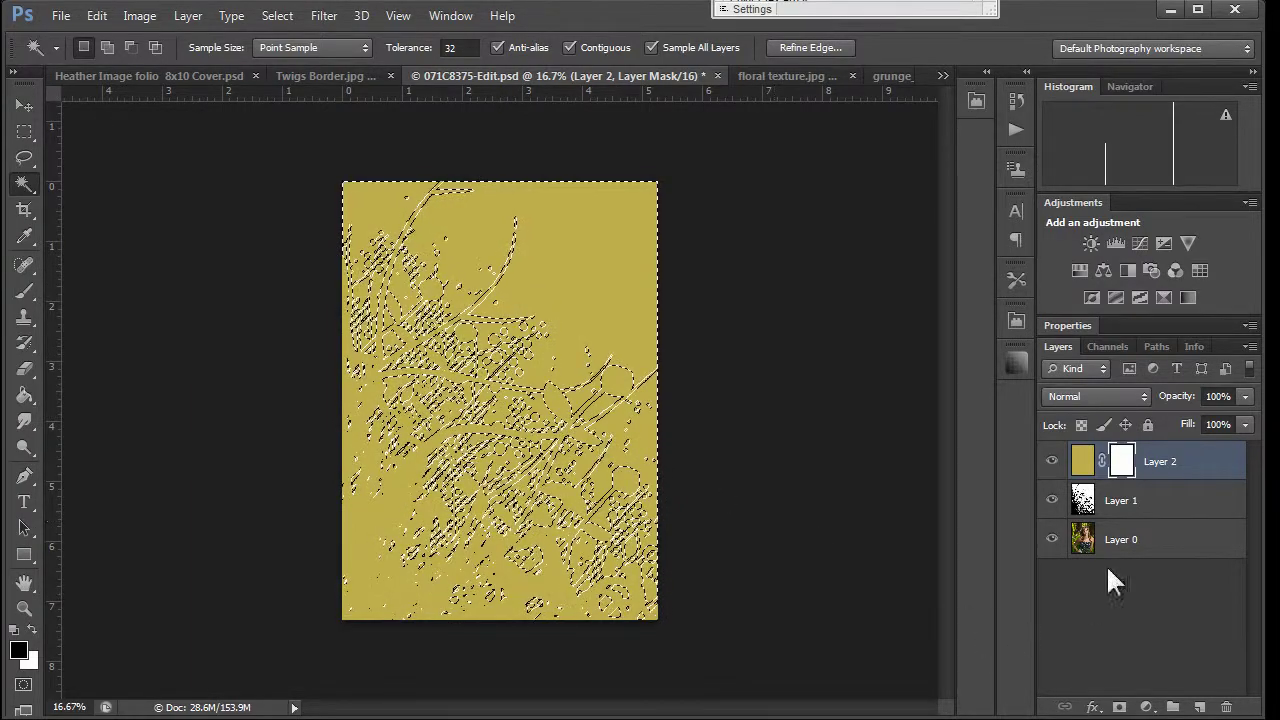
Fill the selection on Layer 2's mask with black using the Paint Bucket, repeating over the upper-right area, and hide Layer 1.
click(24, 395)
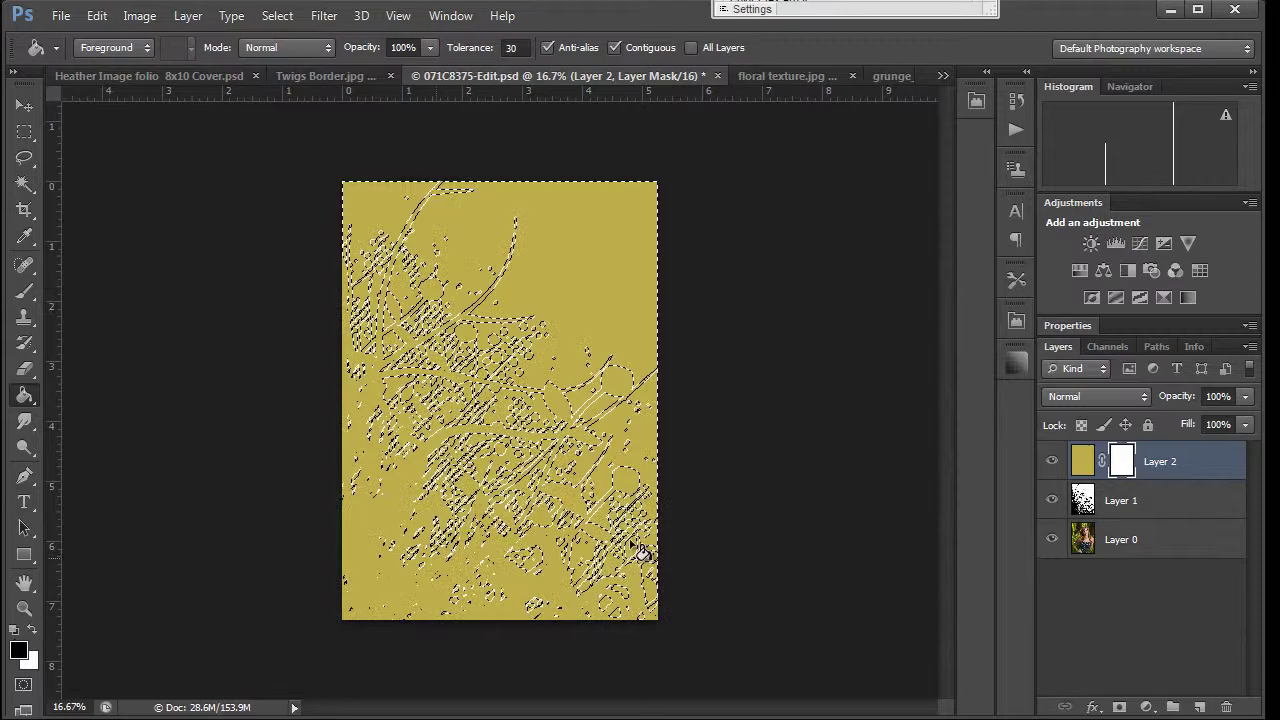
click(363, 520)
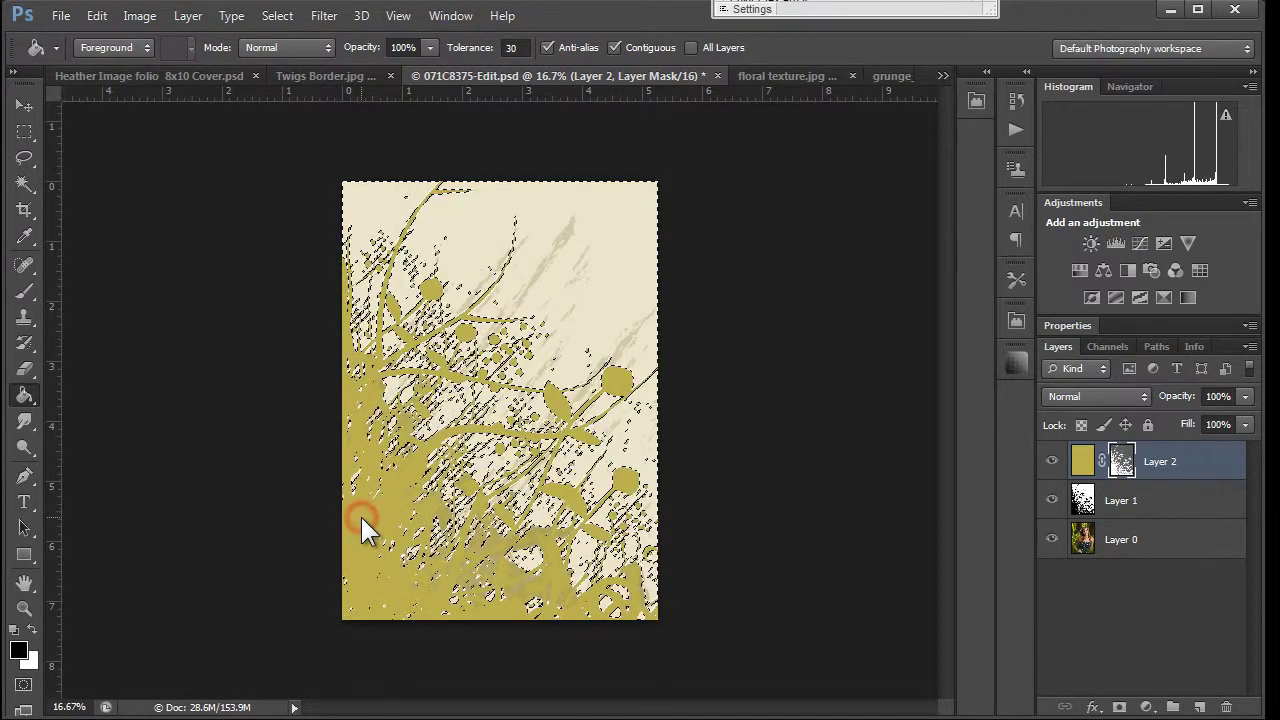
click(569, 263)
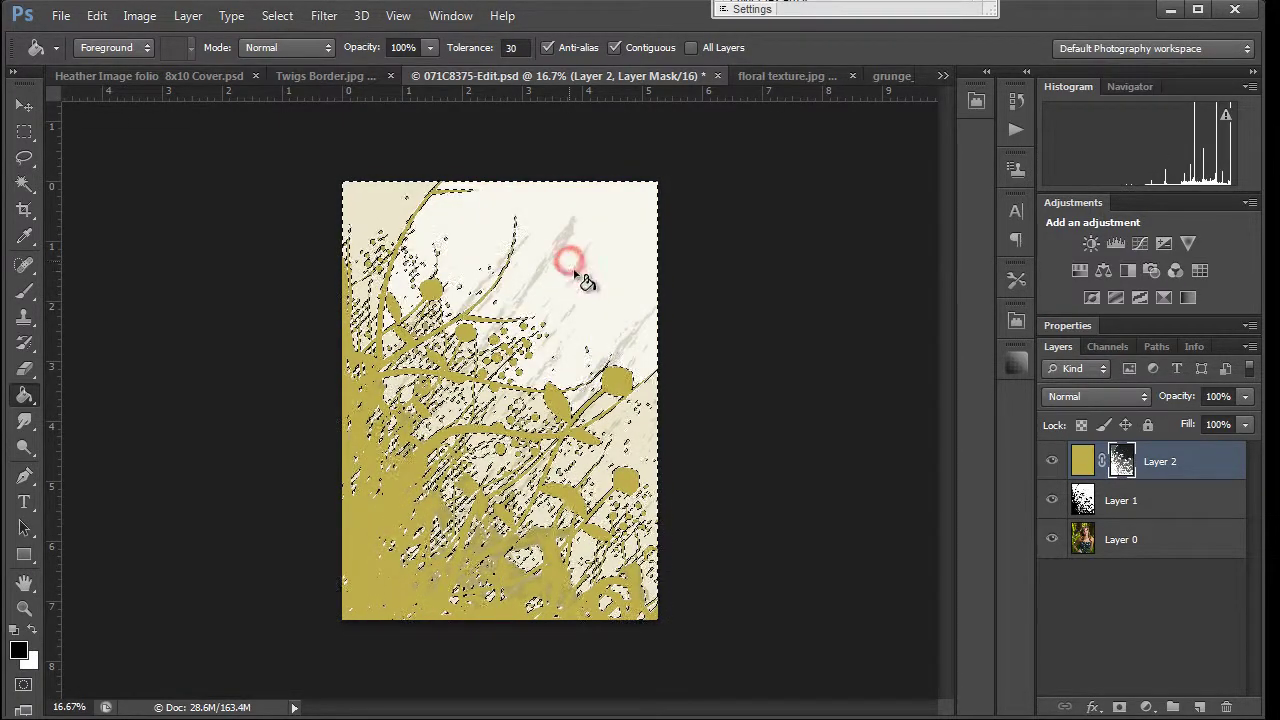
click(590, 296)
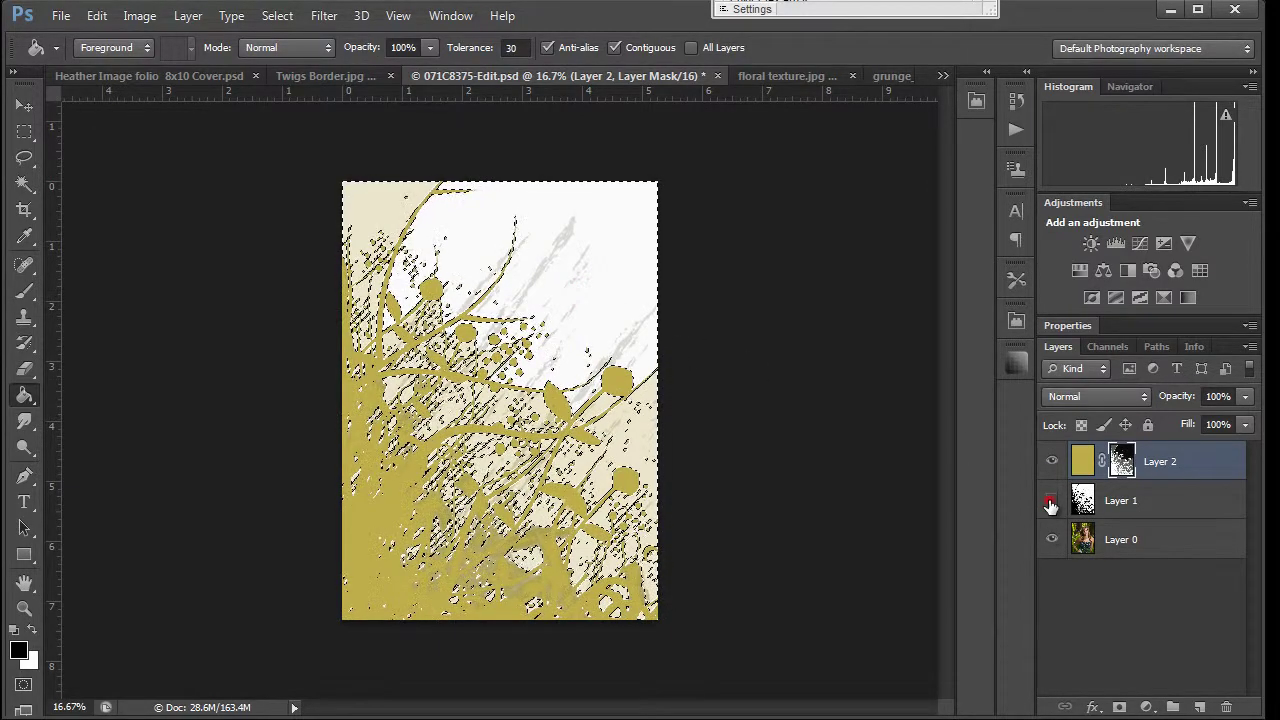
click(1051, 500)
Fill the remaining selected patches of Layer 2's mask with black, from the upper corners down through the branches and dress, and deselect.
click(350, 189)
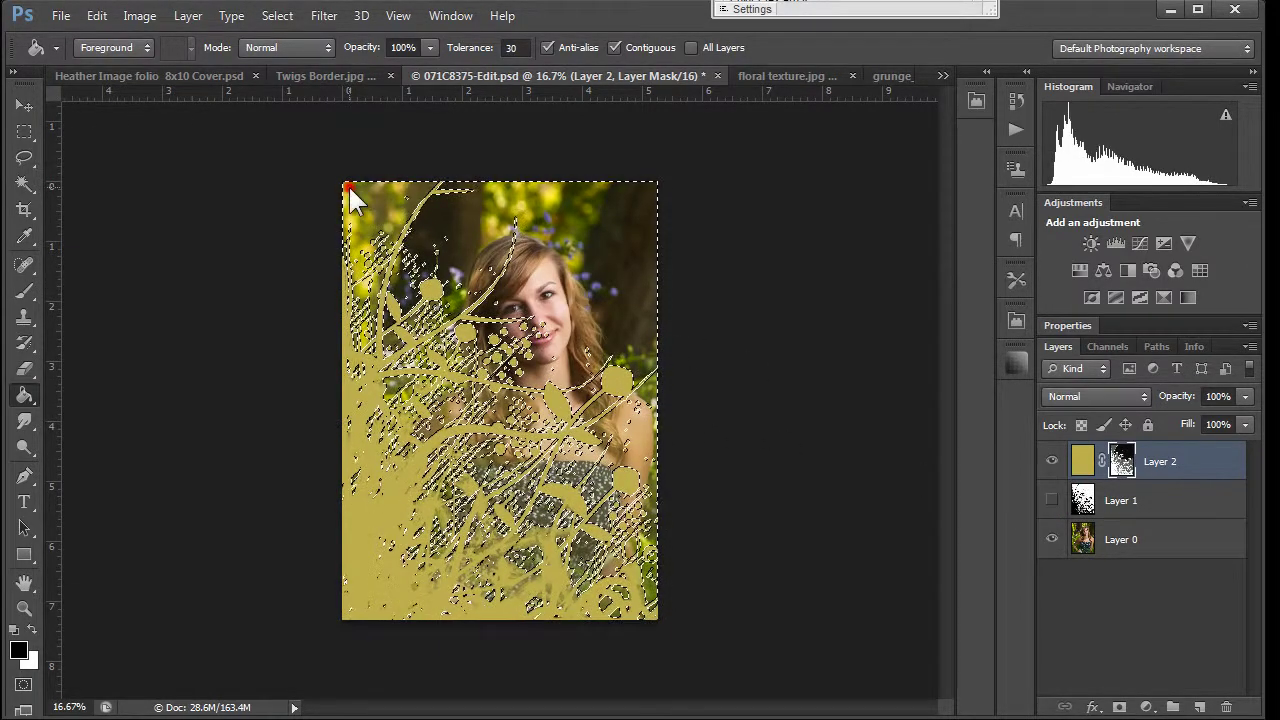
click(597, 252)
click(618, 430)
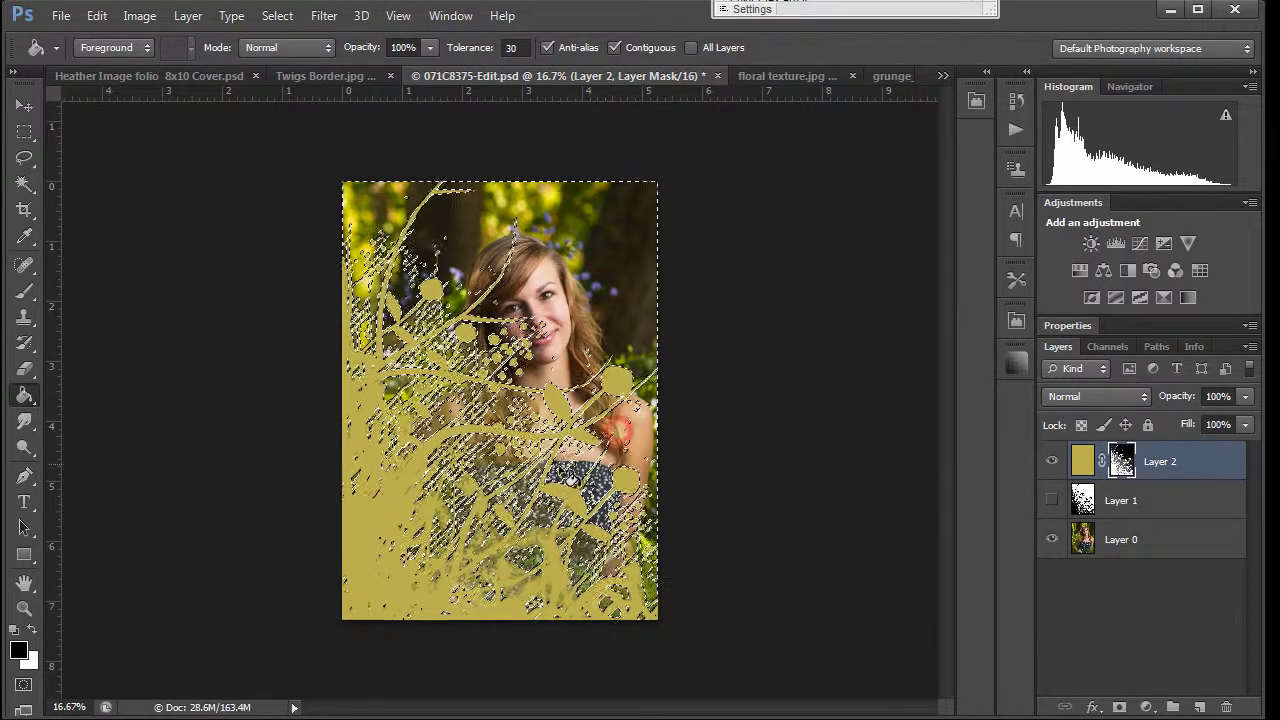
click(588, 480)
click(470, 457)
click(460, 397)
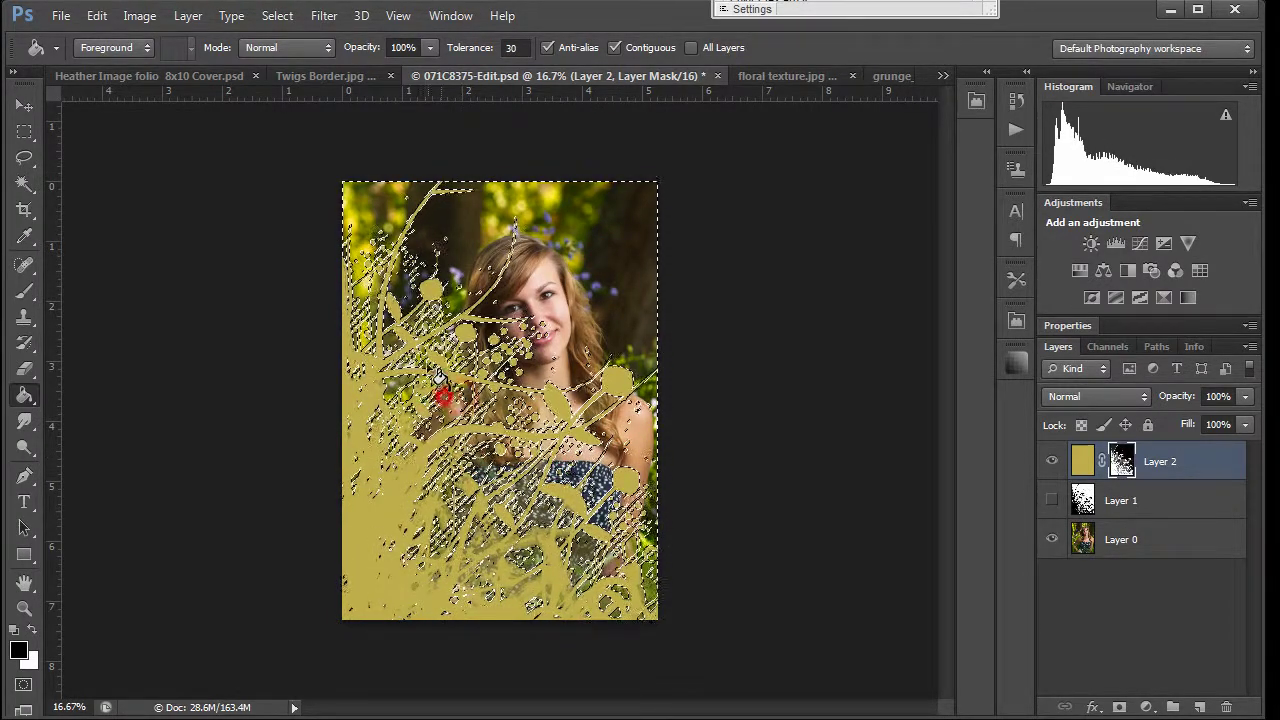
click(392, 334)
click(403, 286)
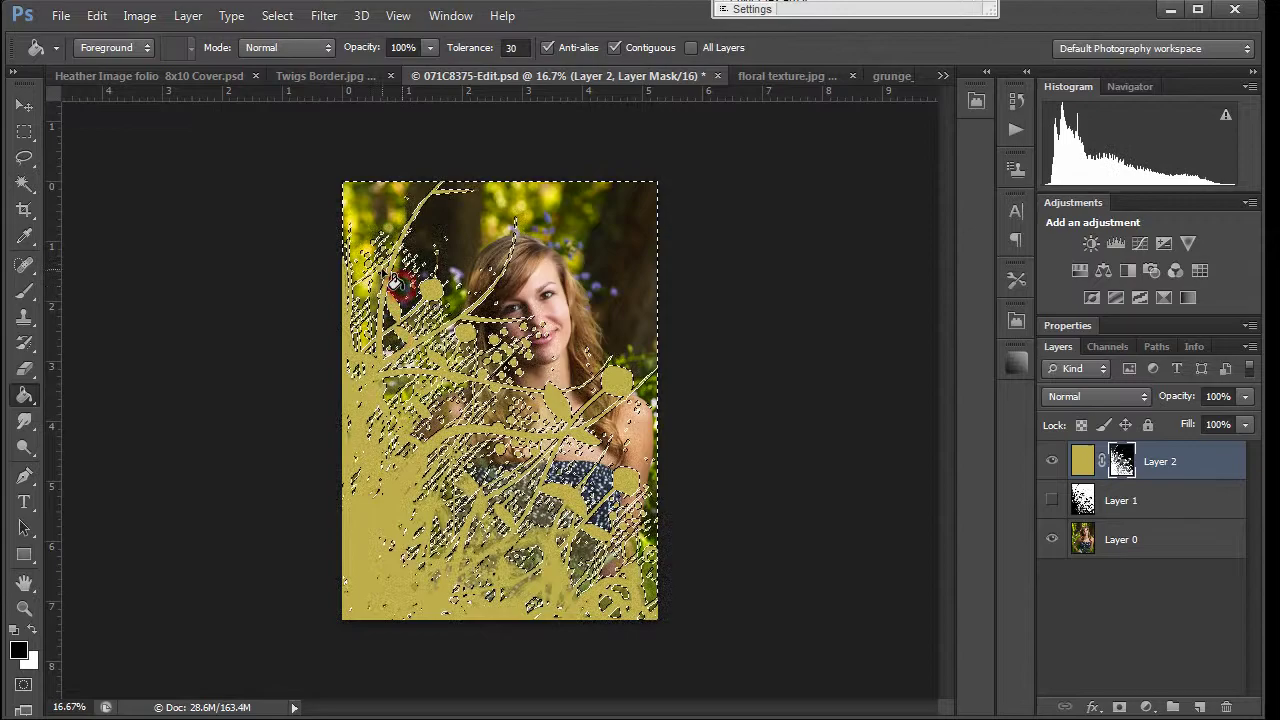
click(423, 508)
click(490, 474)
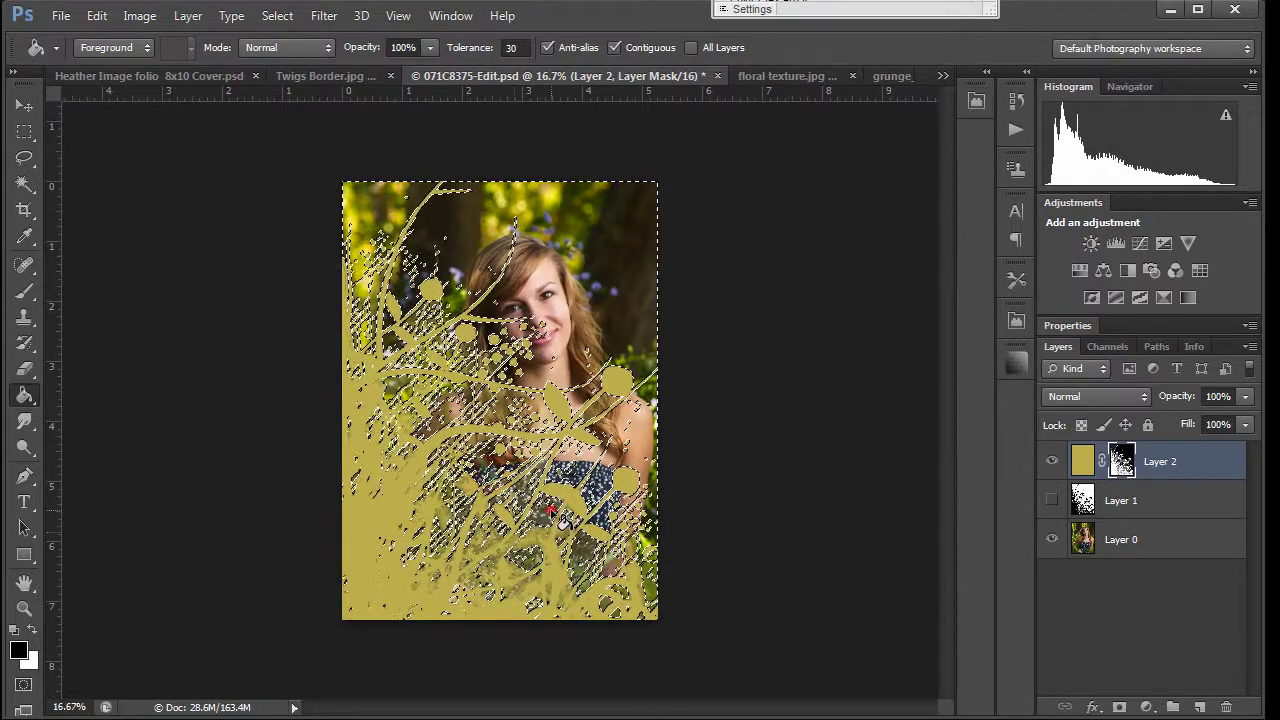
click(596, 556)
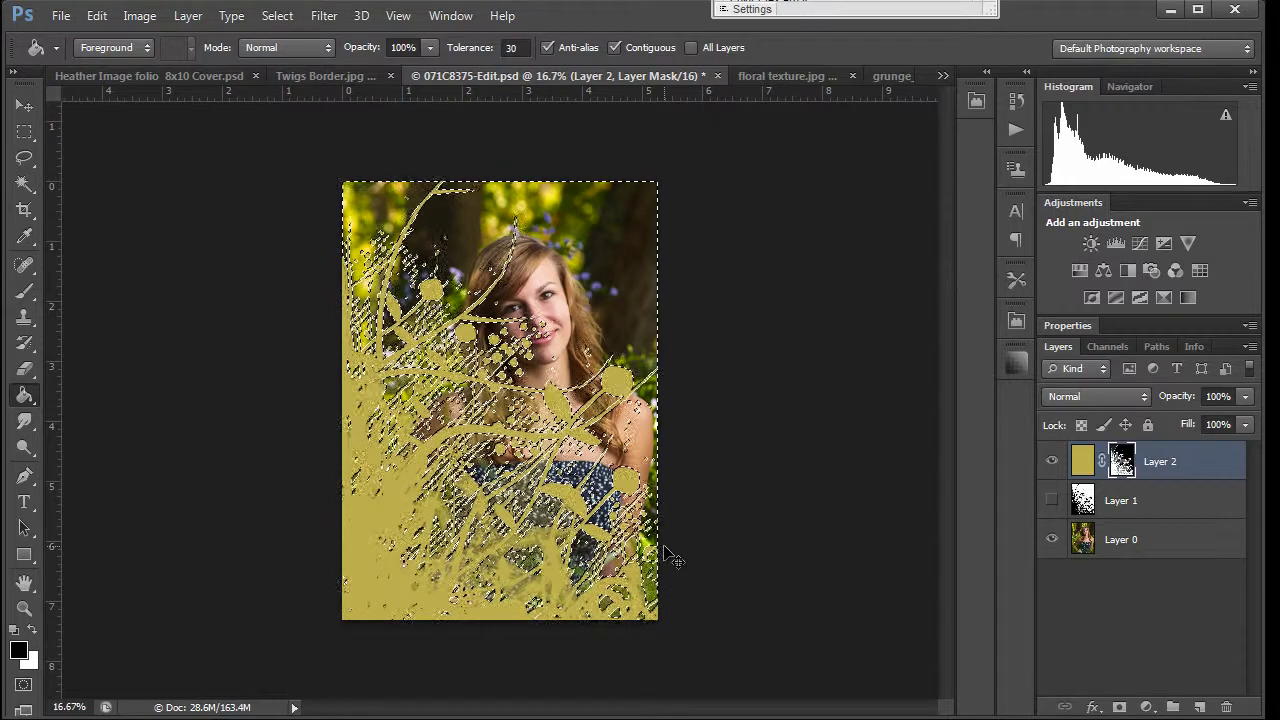
key(ctrl+d)
Examine the gold floral pattern over the woman's face, shoulder and dress at 50% zoom.
key(ctrl+space)
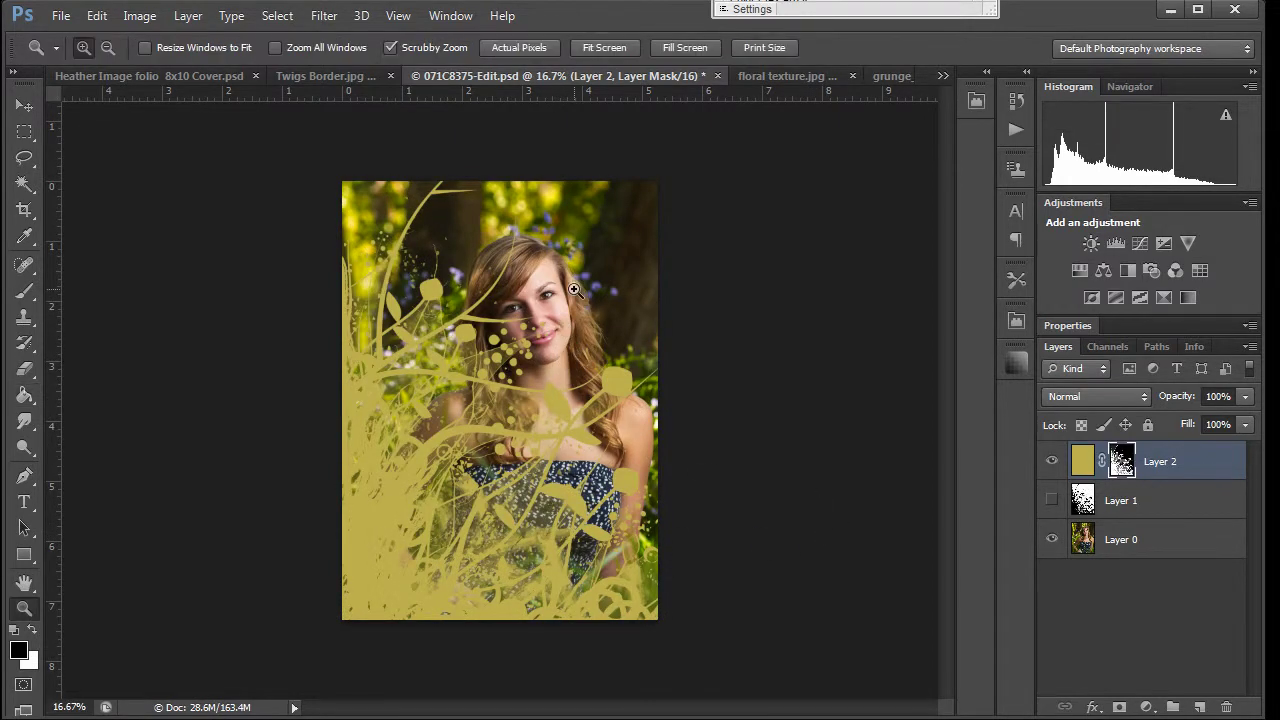
ctrl+click(574, 289)
ctrl+click(574, 289)
ctrl+click(574, 289)
mouse_move(438, 536)
mouse_down()
mouse_move(565, 350)
mouse_move(578, 290)
mouse_up()
drag(503, 434, 500, 690)
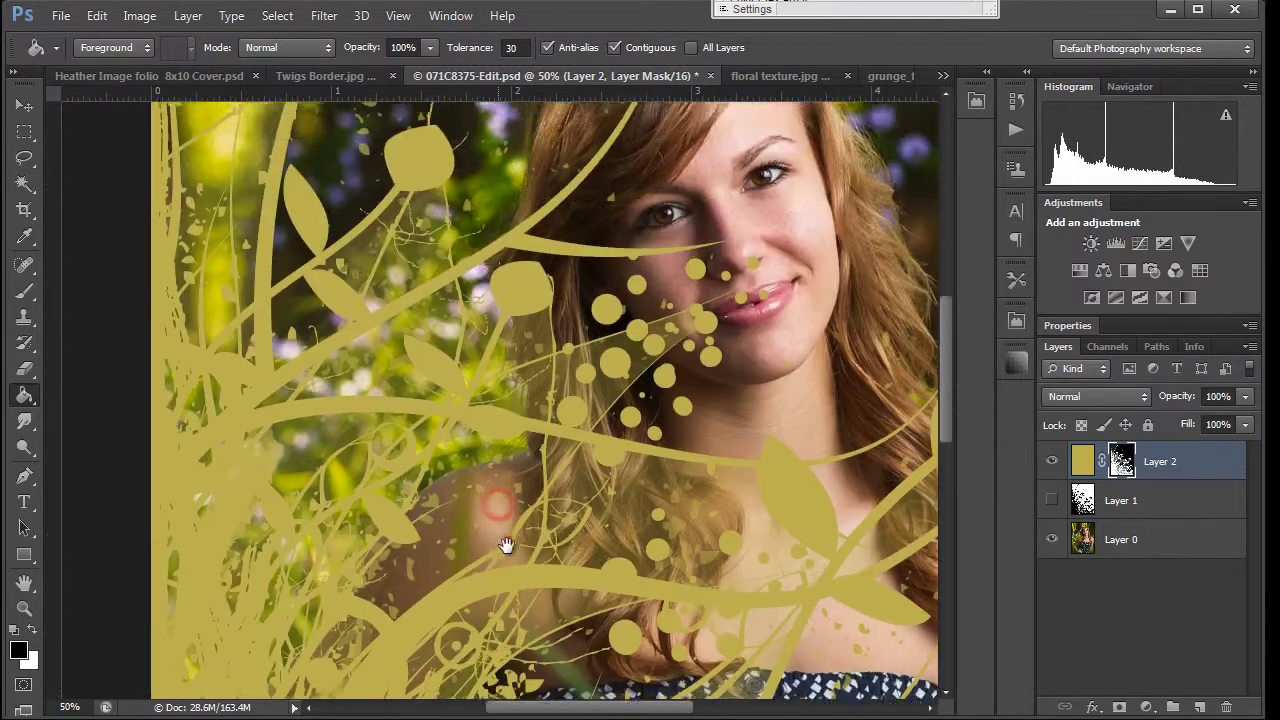
drag(506, 541, 506, 553)
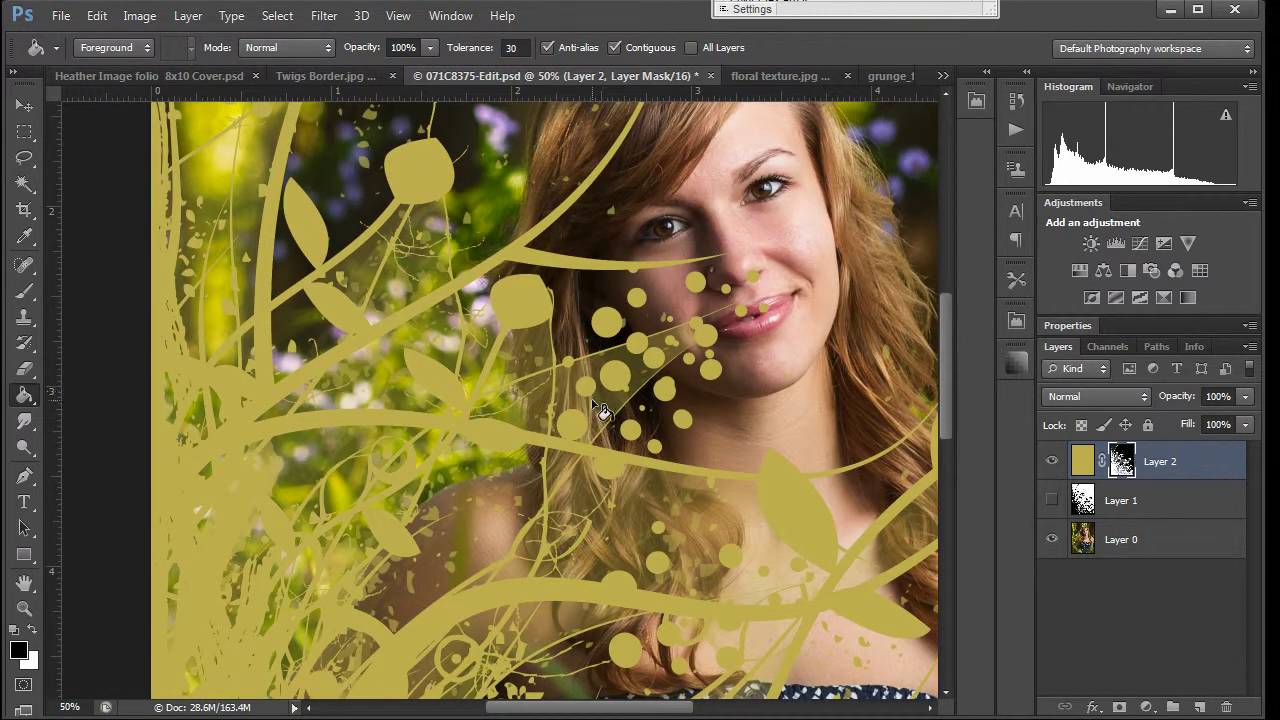
drag(543, 572, 508, 533)
drag(585, 438, 617, 590)
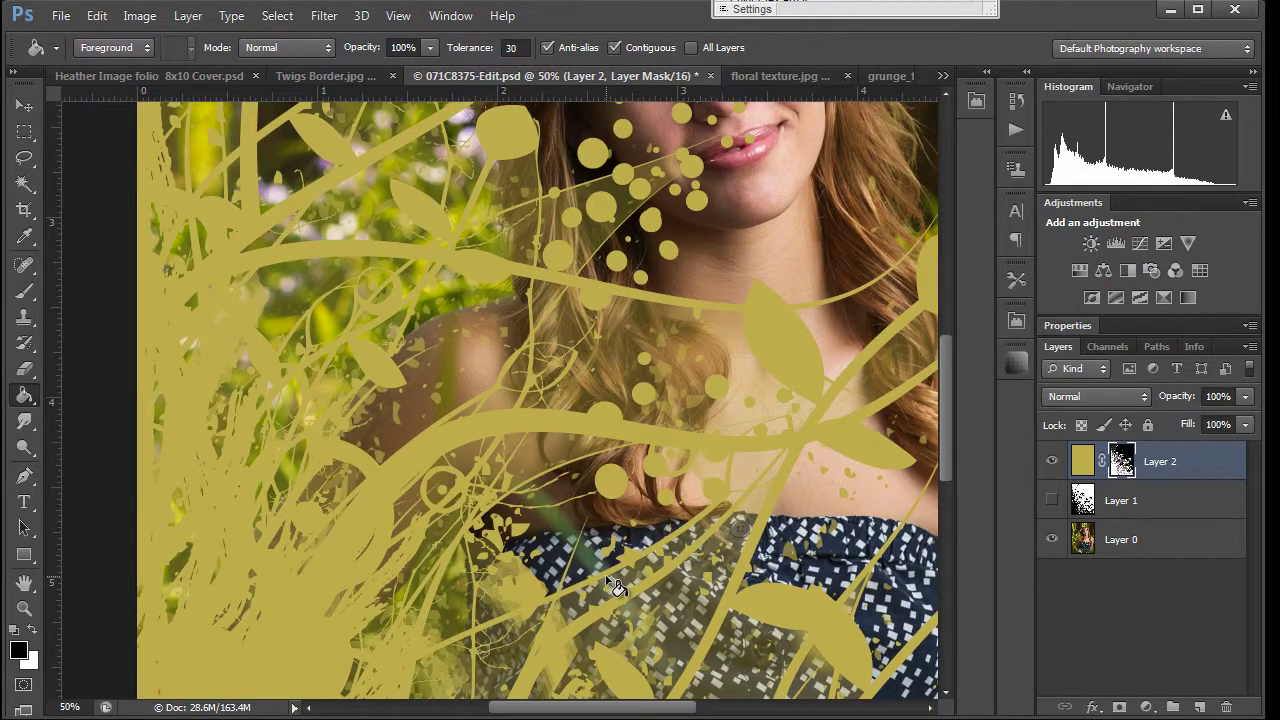
key(z)
alt+click(607, 577)
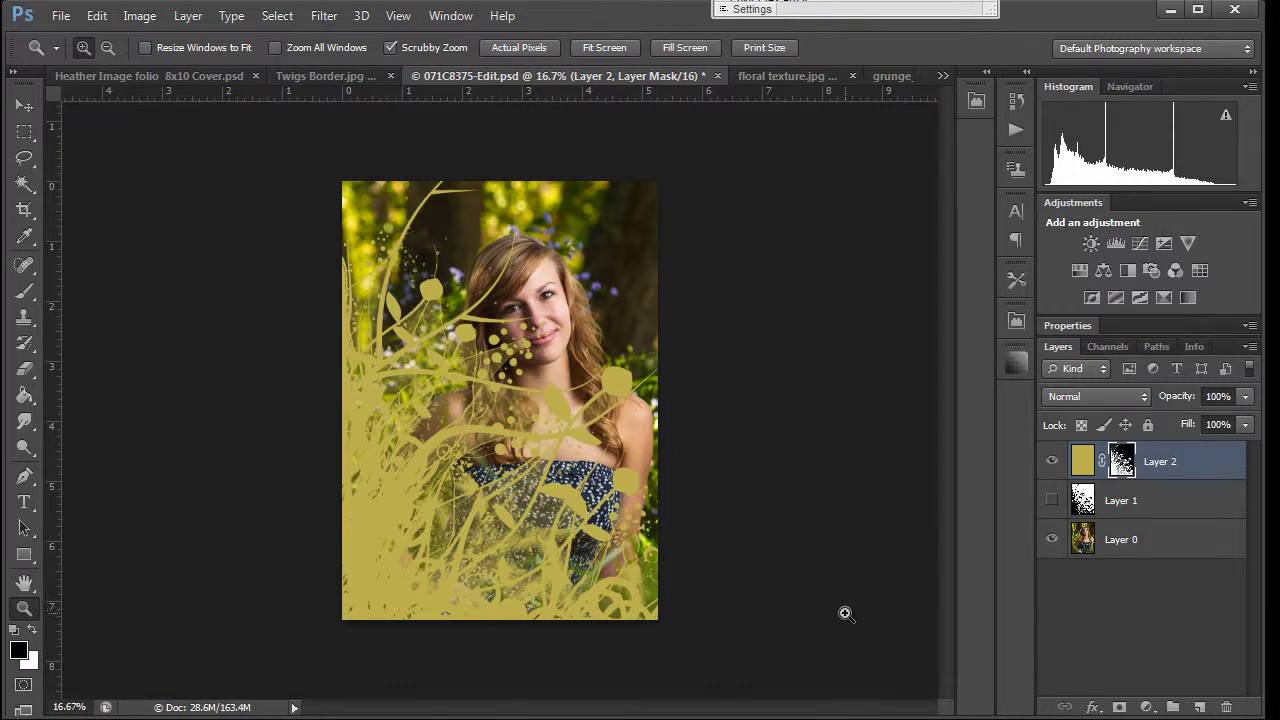
Return Layer 2's mask to plain white and load the second channel named corner as a new selection.
ctrl+click(1122, 466)
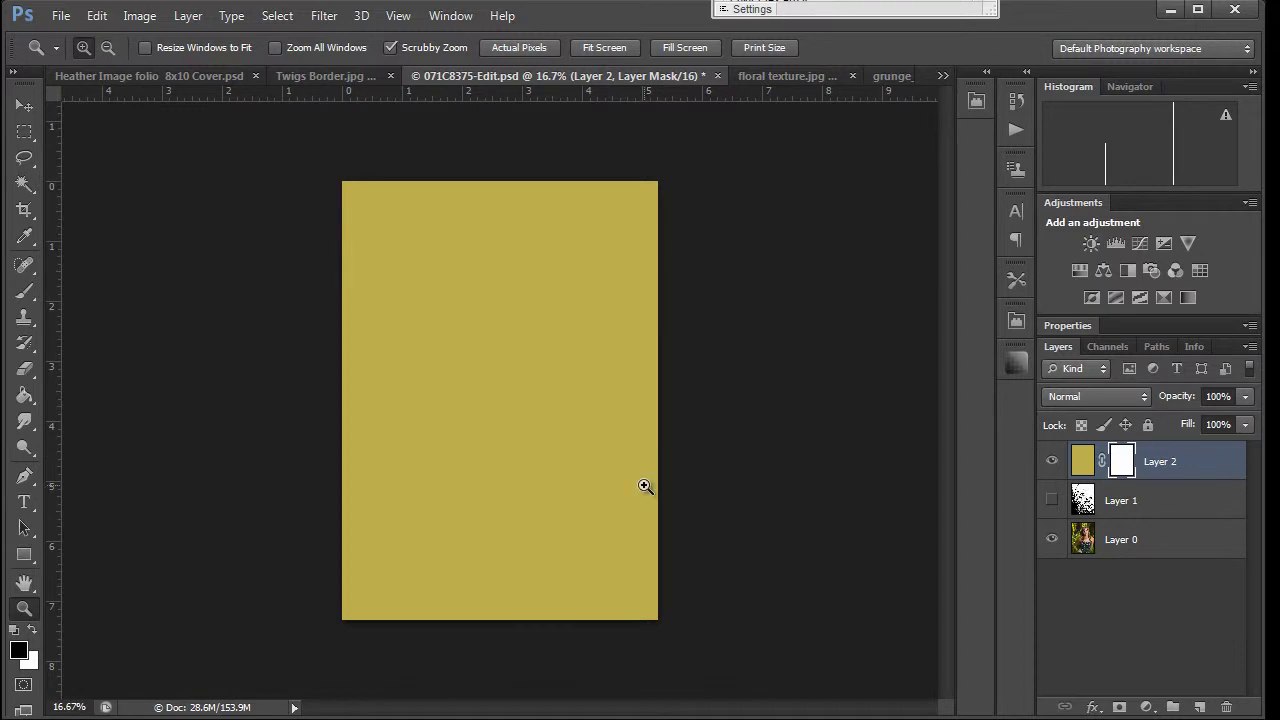
click(281, 16)
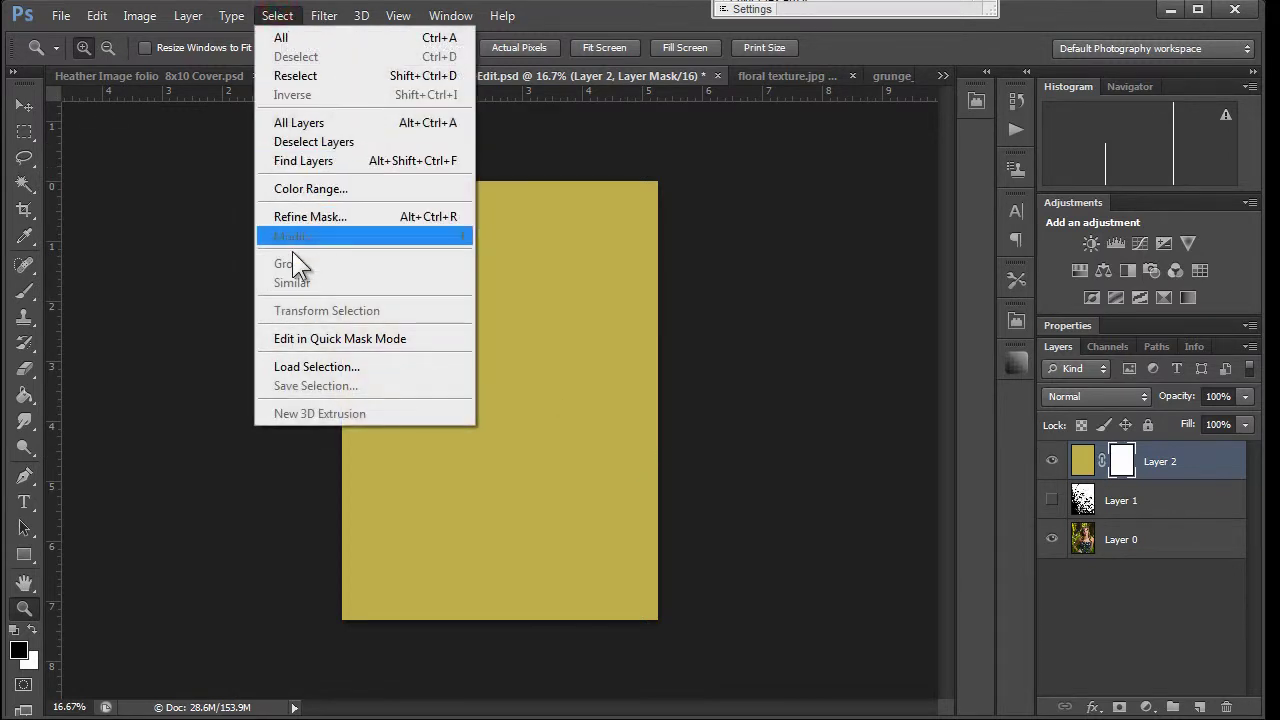
click(285, 367)
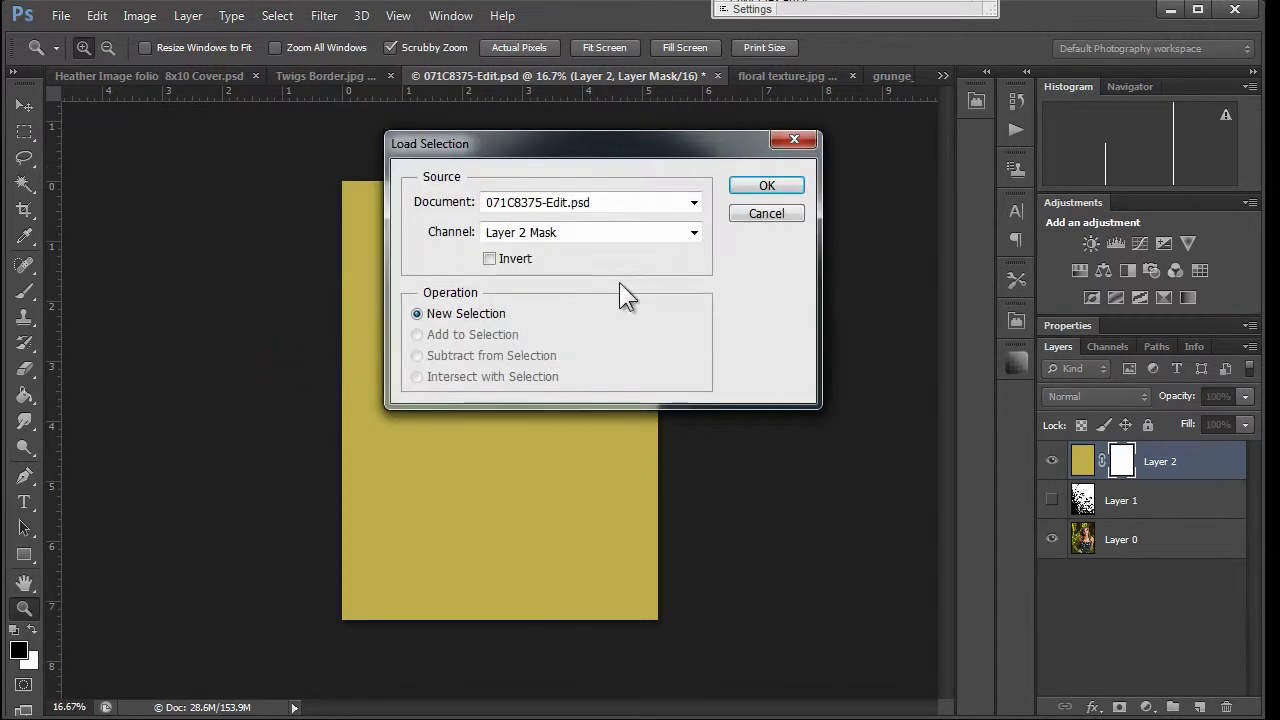
click(684, 235)
click(548, 318)
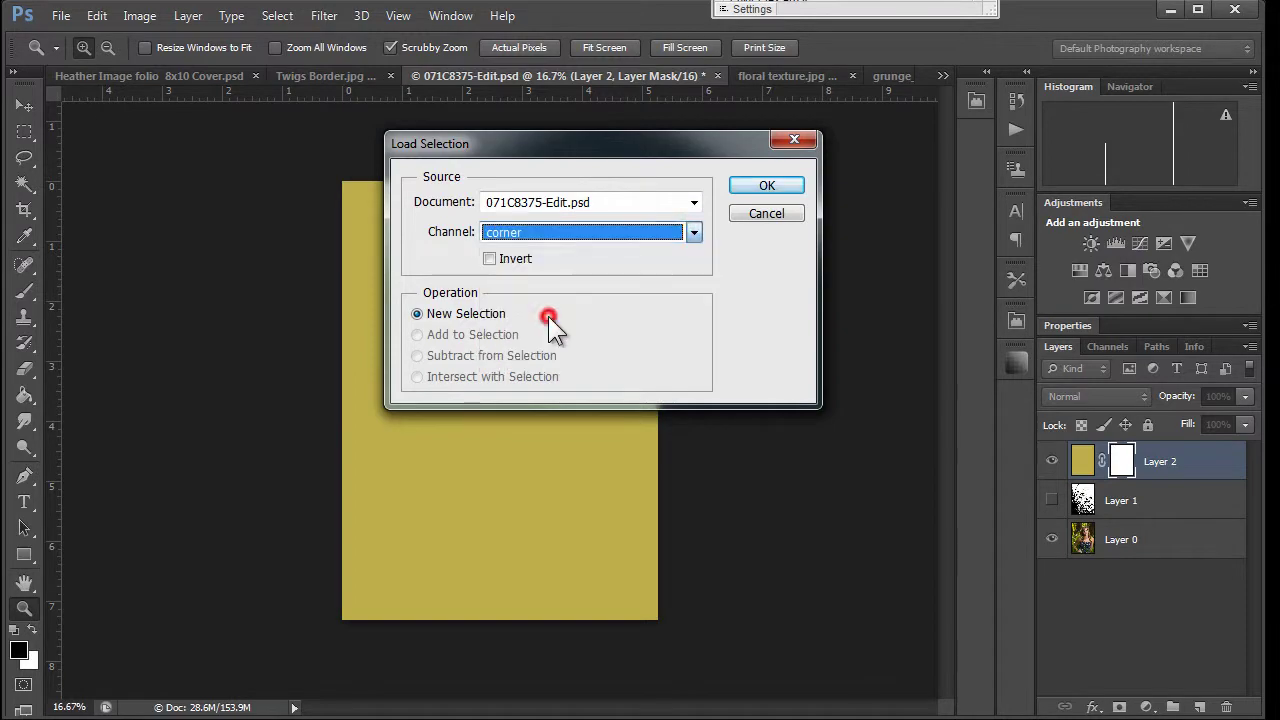
click(766, 186)
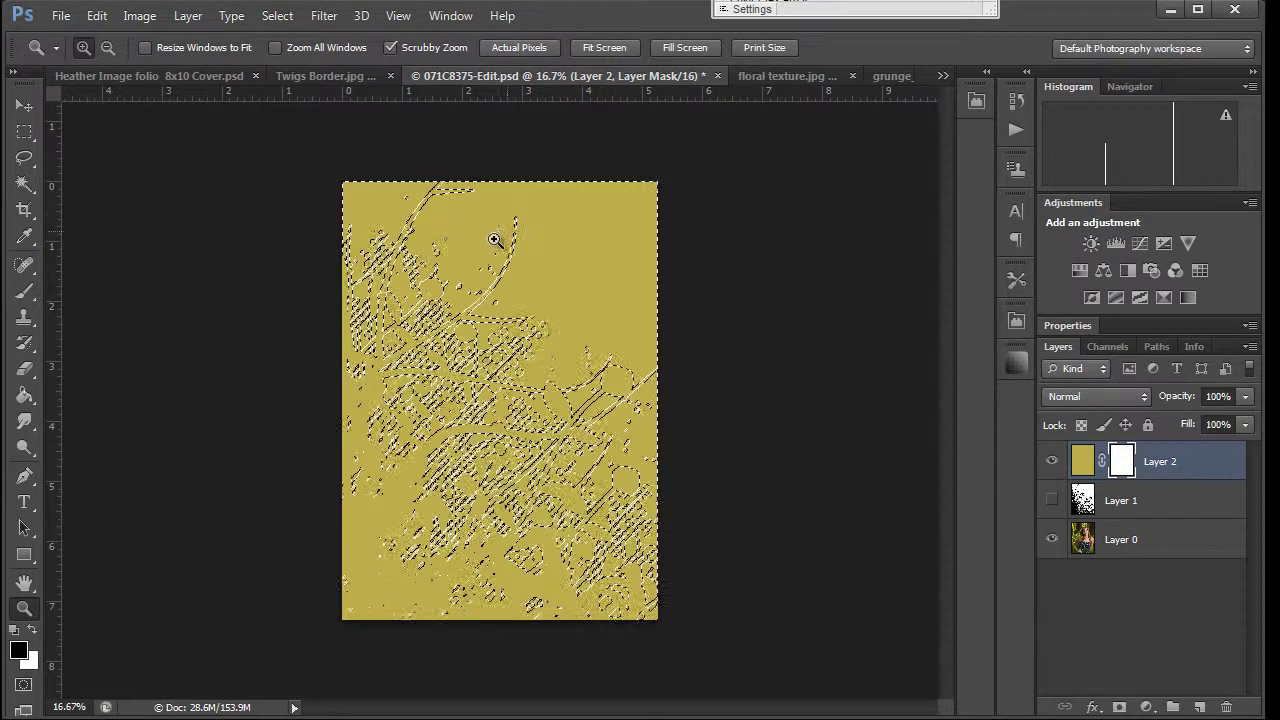
Scale the selection to about 68.6% with Transform Selection, keeping it in the artwork's lower-left corner, and switch to the Paint Bucket tool.
click(277, 15)
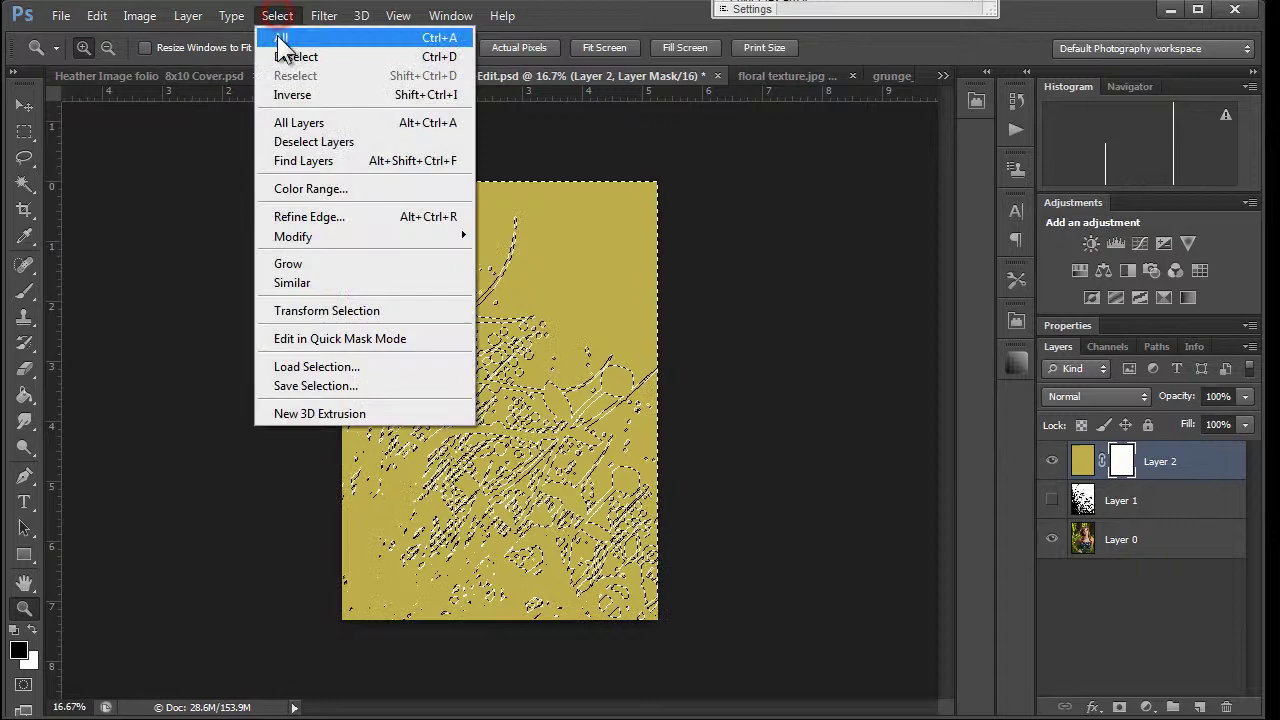
click(292, 310)
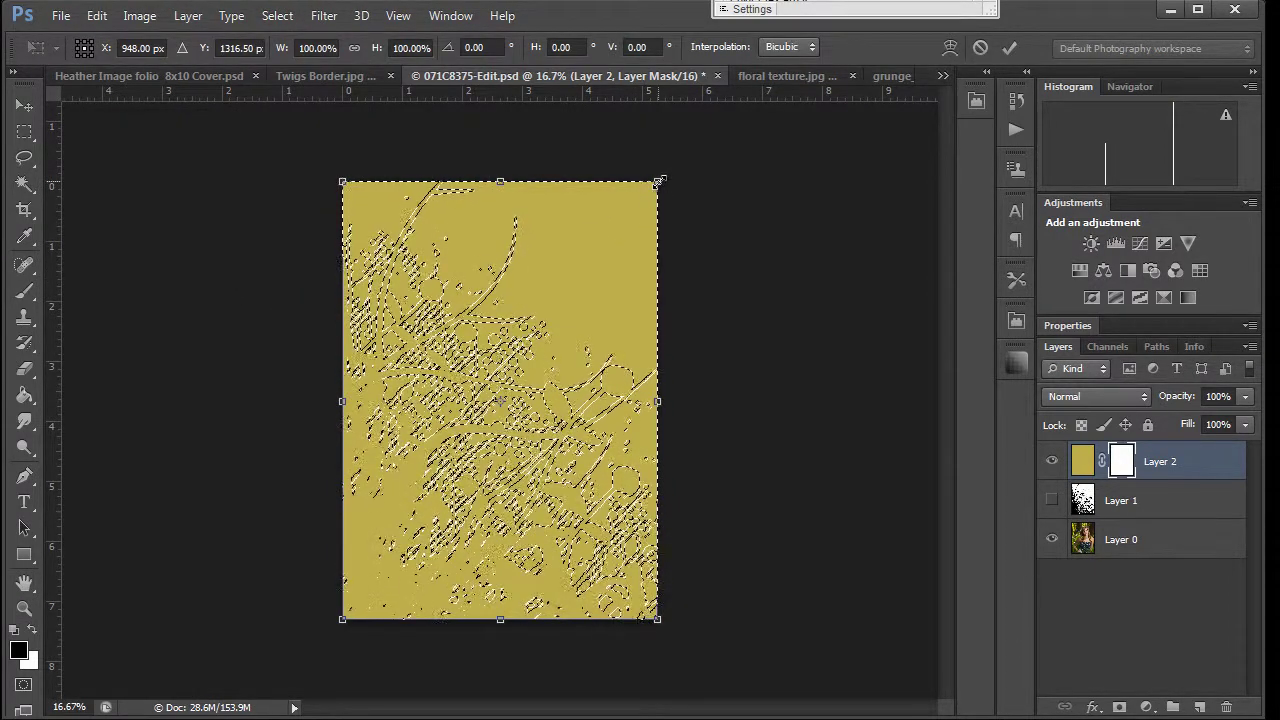
drag(656, 182, 545, 337)
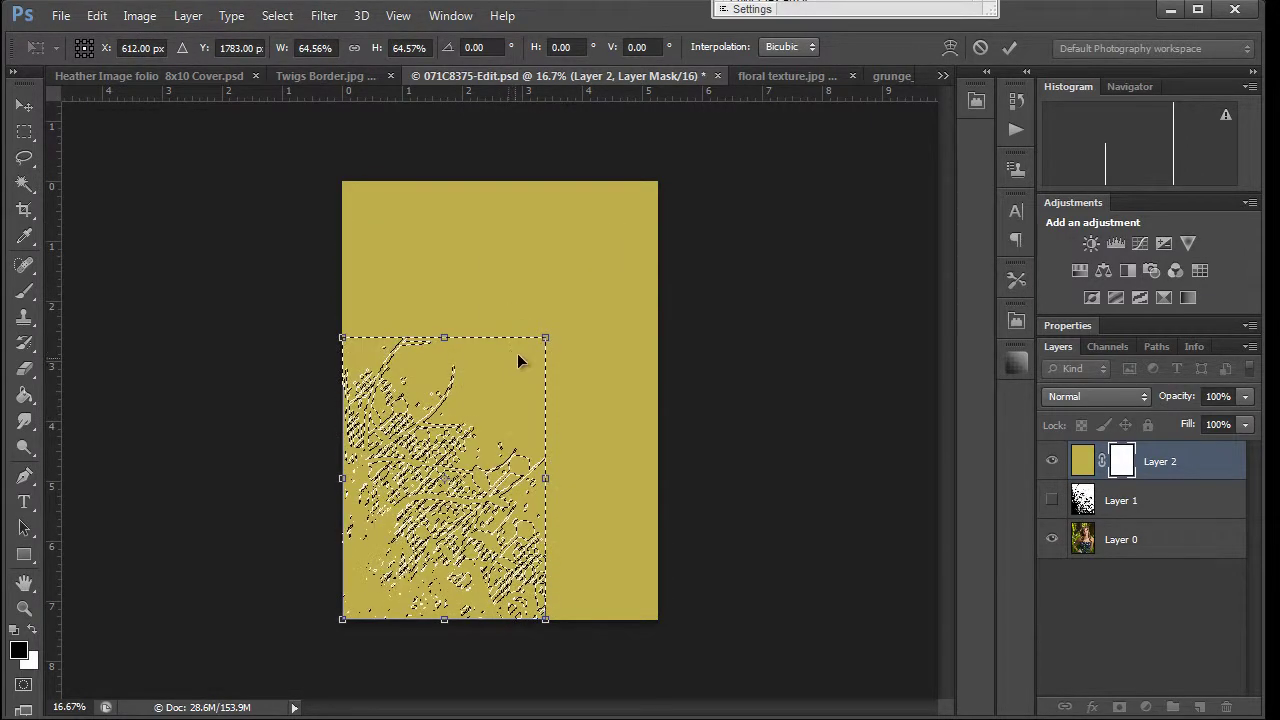
drag(545, 337, 558, 320)
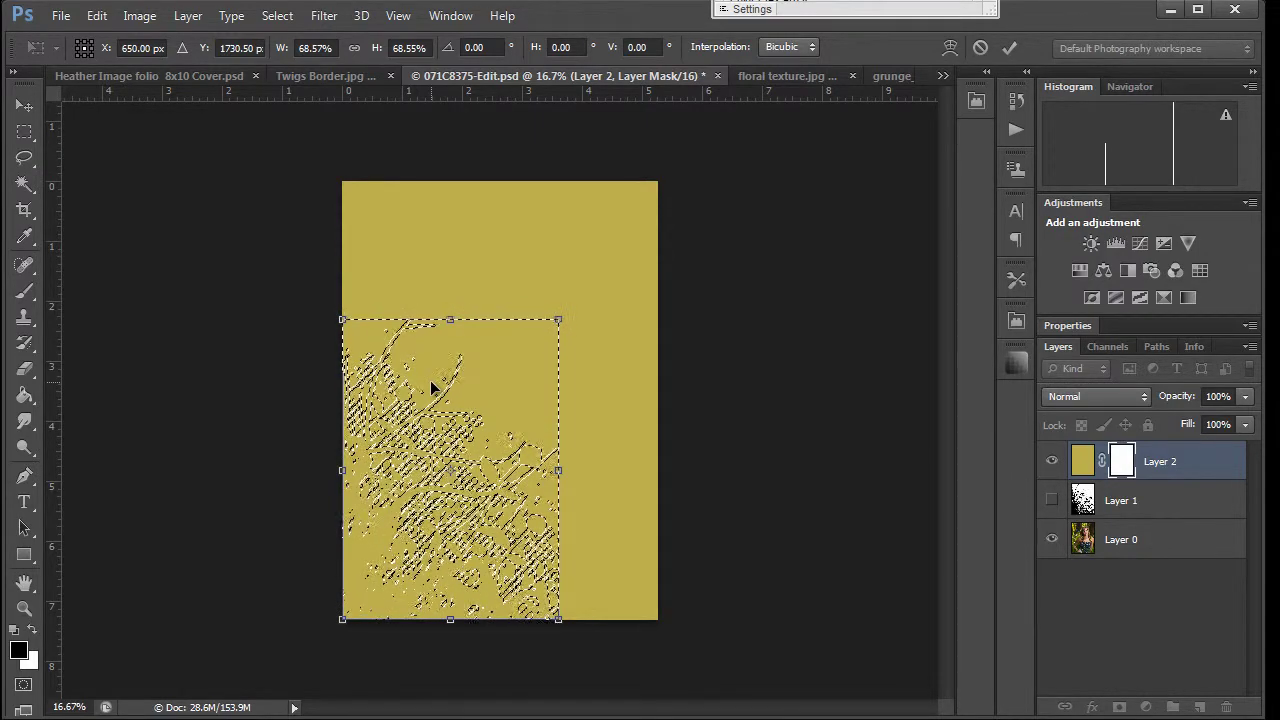
key(Return)
key(g)
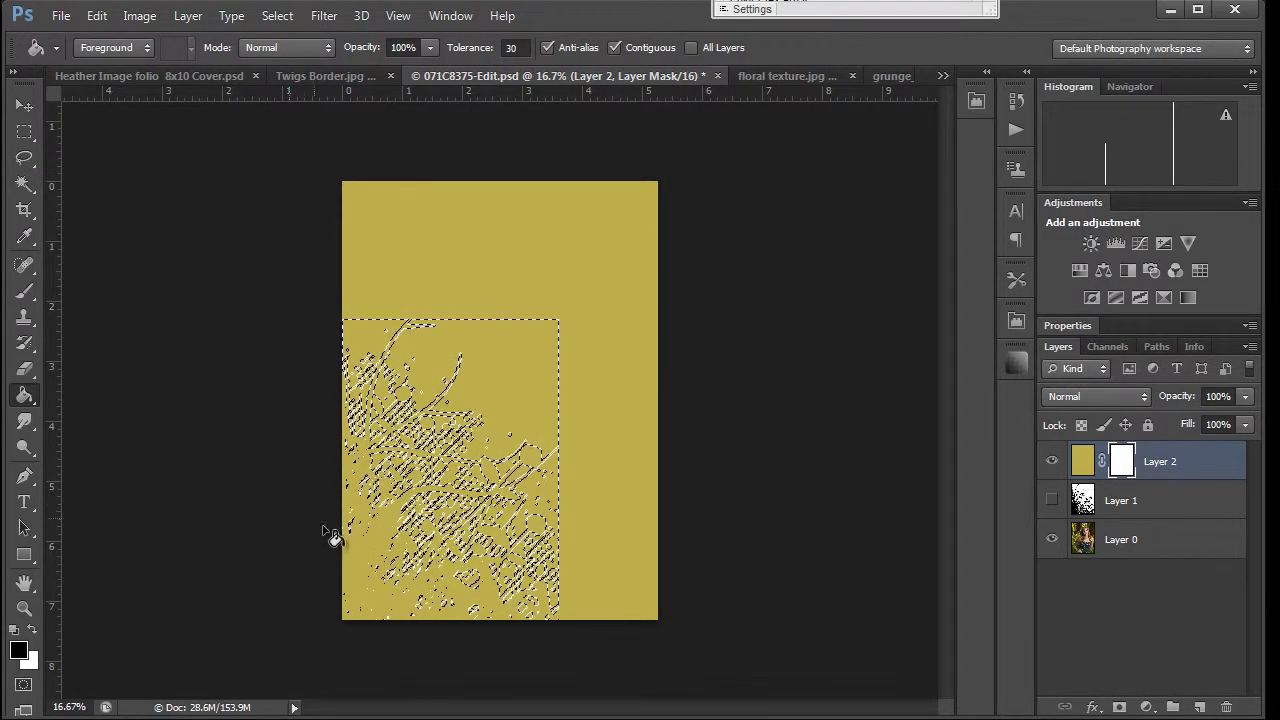
Fill the selected floral areas of Layer 2's mask with black, including the patches over the hair, dress and foliage, and deselect.
click(350, 568)
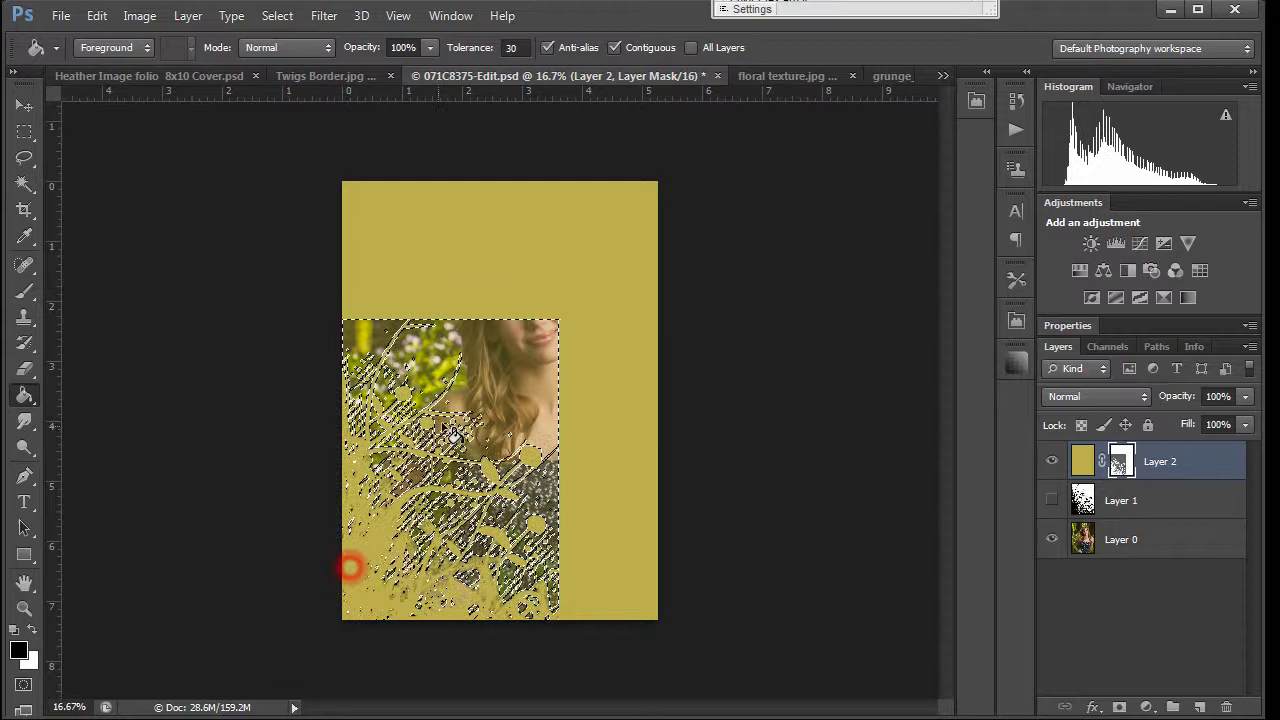
click(491, 360)
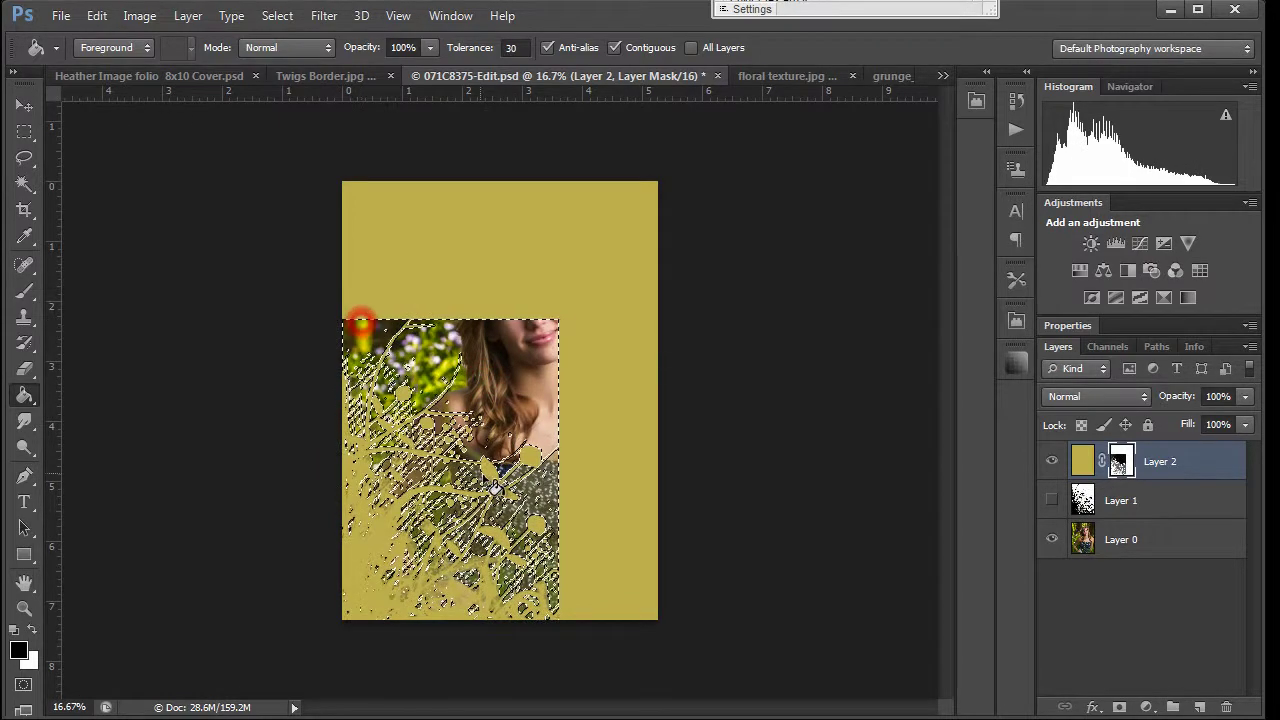
click(487, 522)
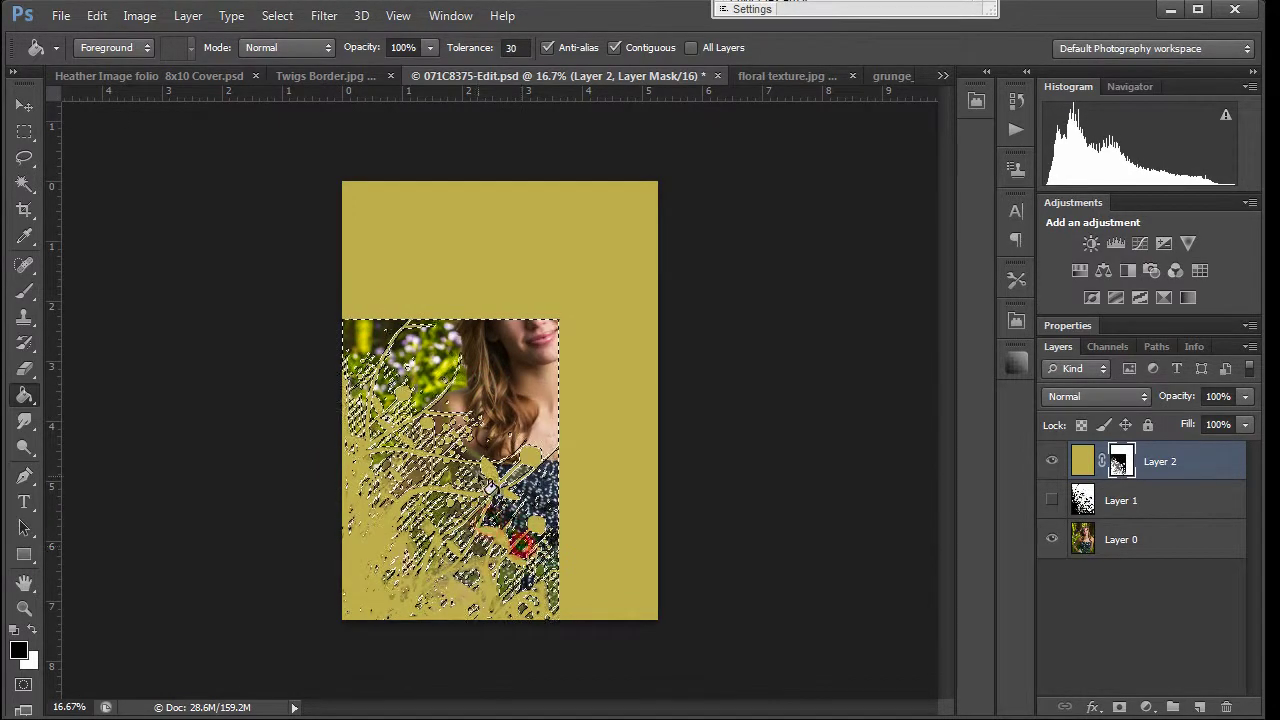
click(448, 450)
click(368, 409)
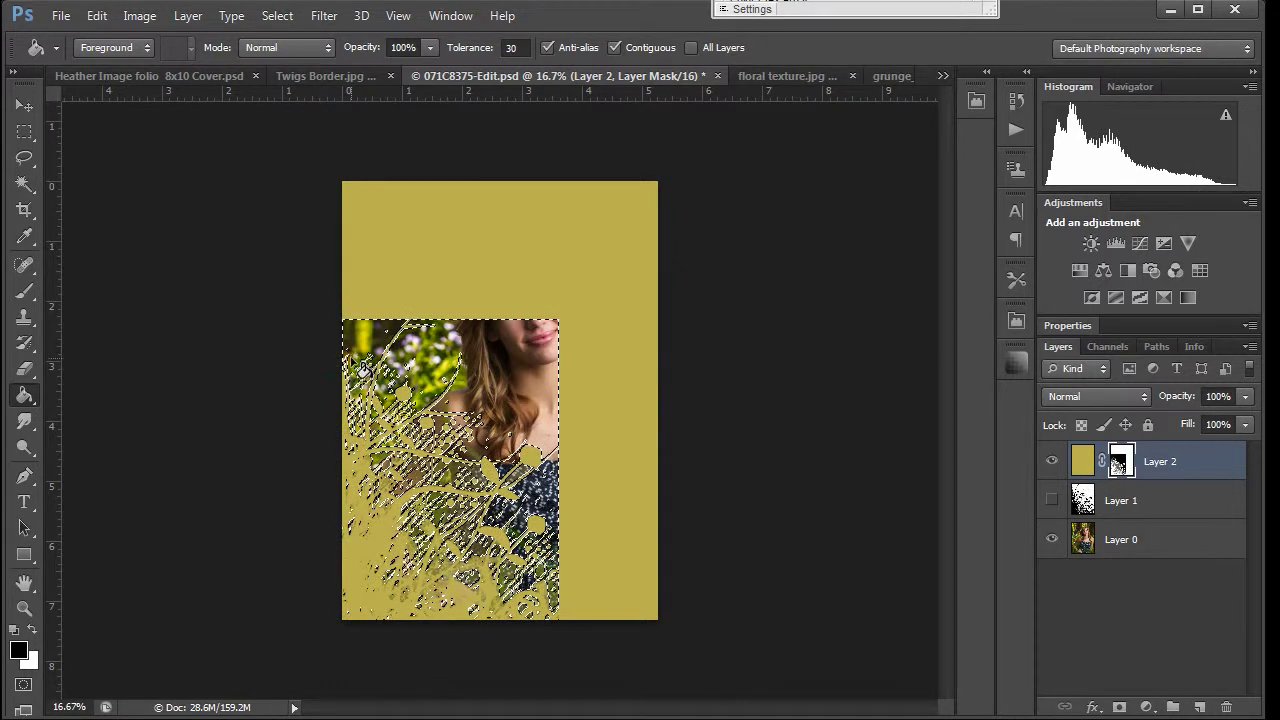
click(352, 358)
click(522, 369)
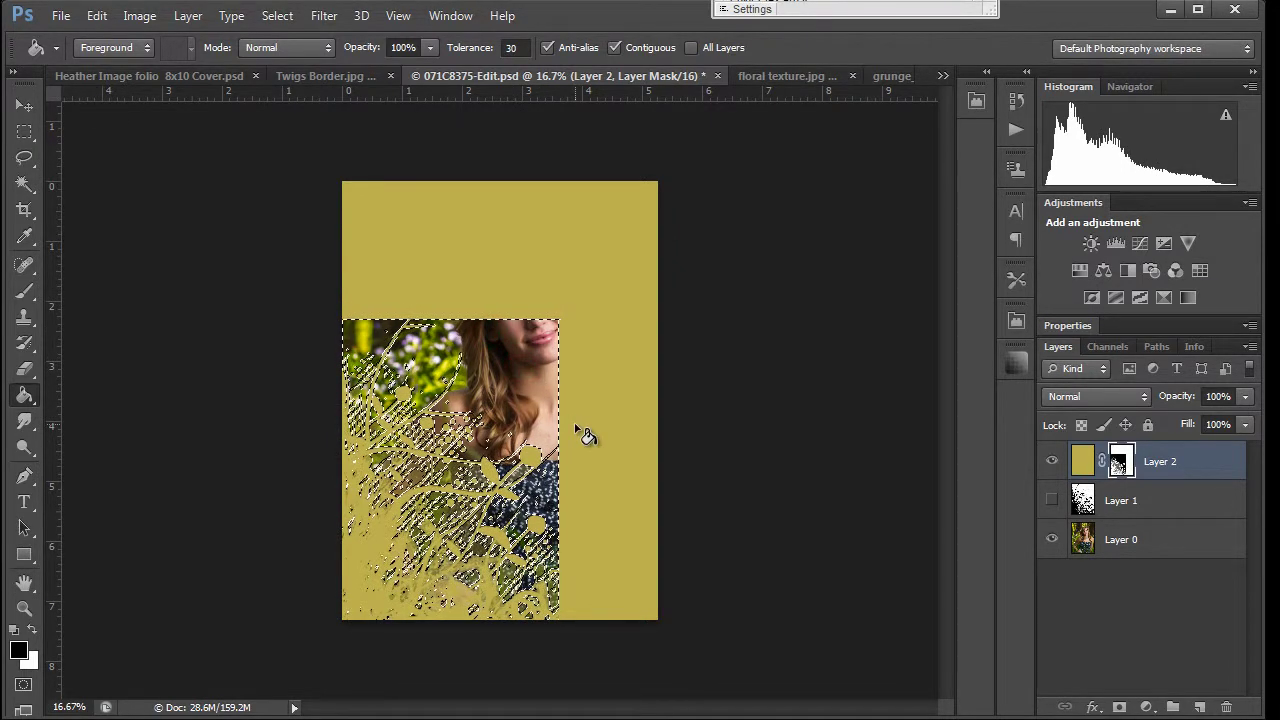
key(ctrl+d)
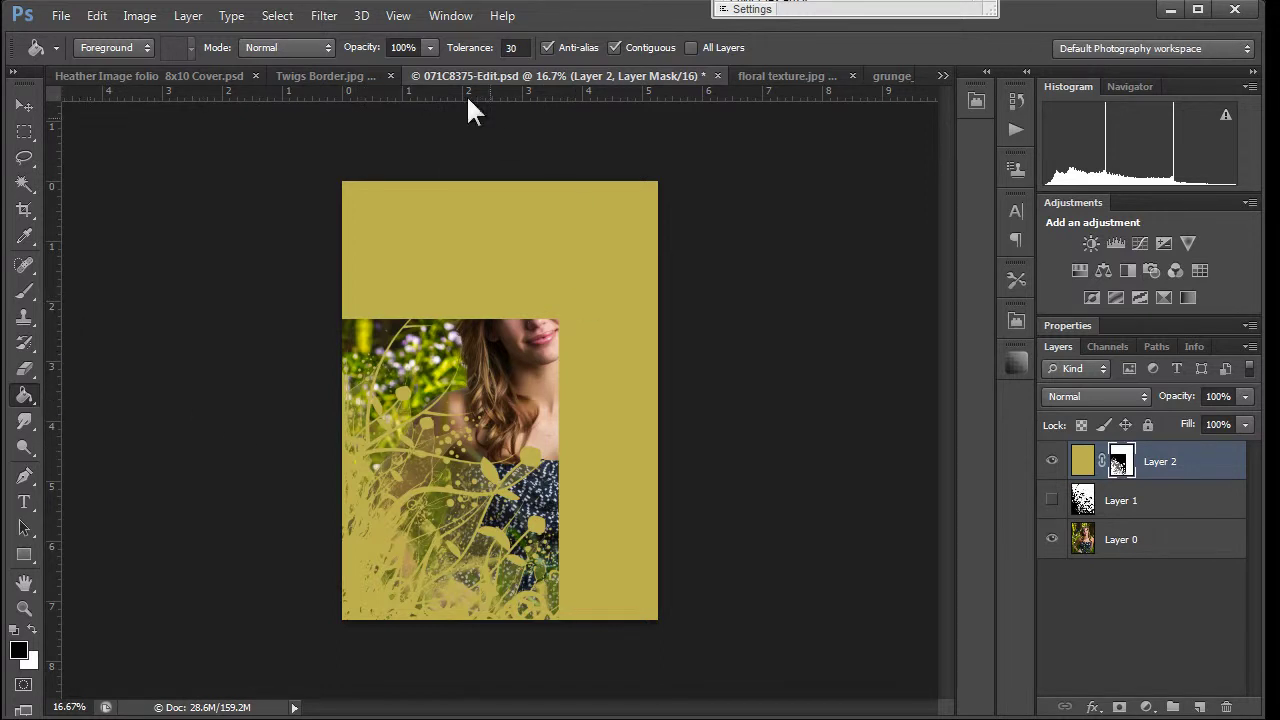
Paint black with the Brush over the remaining gold above and beside the floral corner on Layer 2's mask to uncover the portrait.
click(25, 291)
mouse_move(315, 225)
mouse_down()
mouse_move(550, 209)
mouse_move(305, 229)
mouse_move(351, 255)
mouse_move(531, 261)
mouse_move(339, 267)
mouse_move(663, 266)
mouse_move(625, 288)
mouse_move(608, 388)
mouse_move(654, 183)
mouse_up()
mouse_move(618, 420)
mouse_down()
mouse_move(637, 548)
mouse_move(631, 607)
mouse_move(604, 491)
mouse_move(605, 612)
mouse_move(708, 624)
mouse_up()
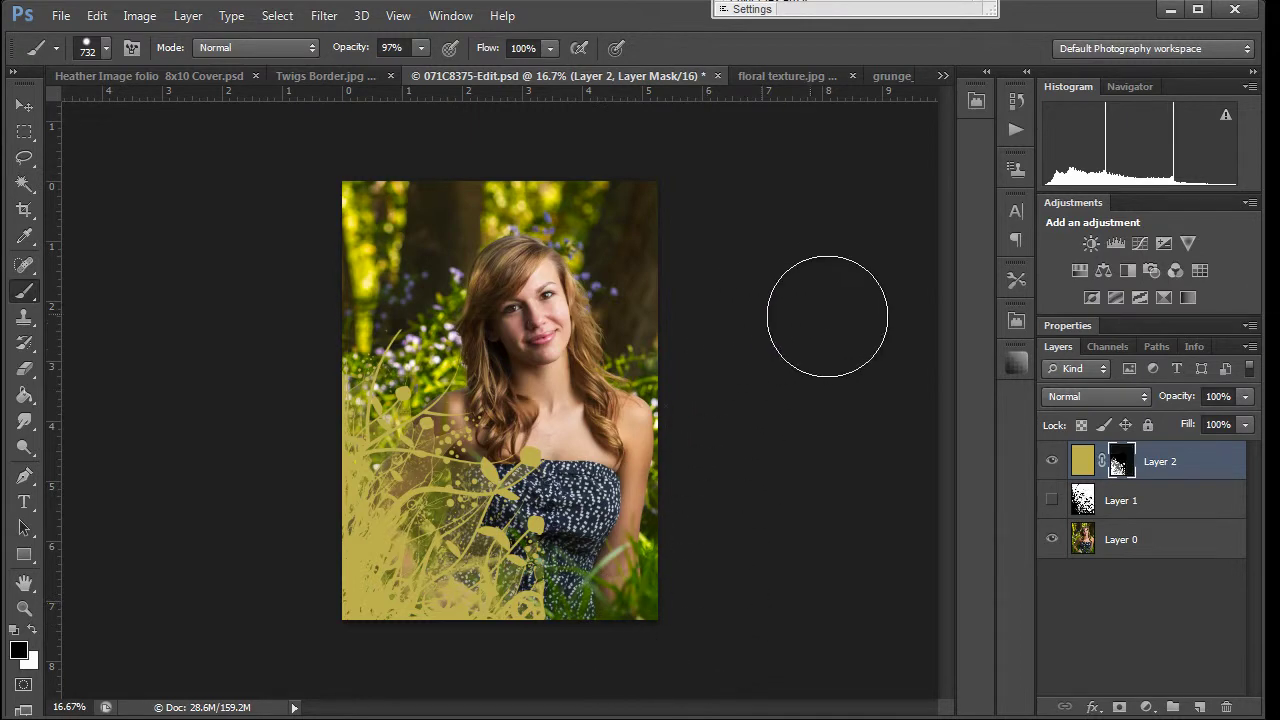
Examine the gold floral corner against the woman's face, shoulder and dress at 33.3% zoom.
key(ctrl+space)
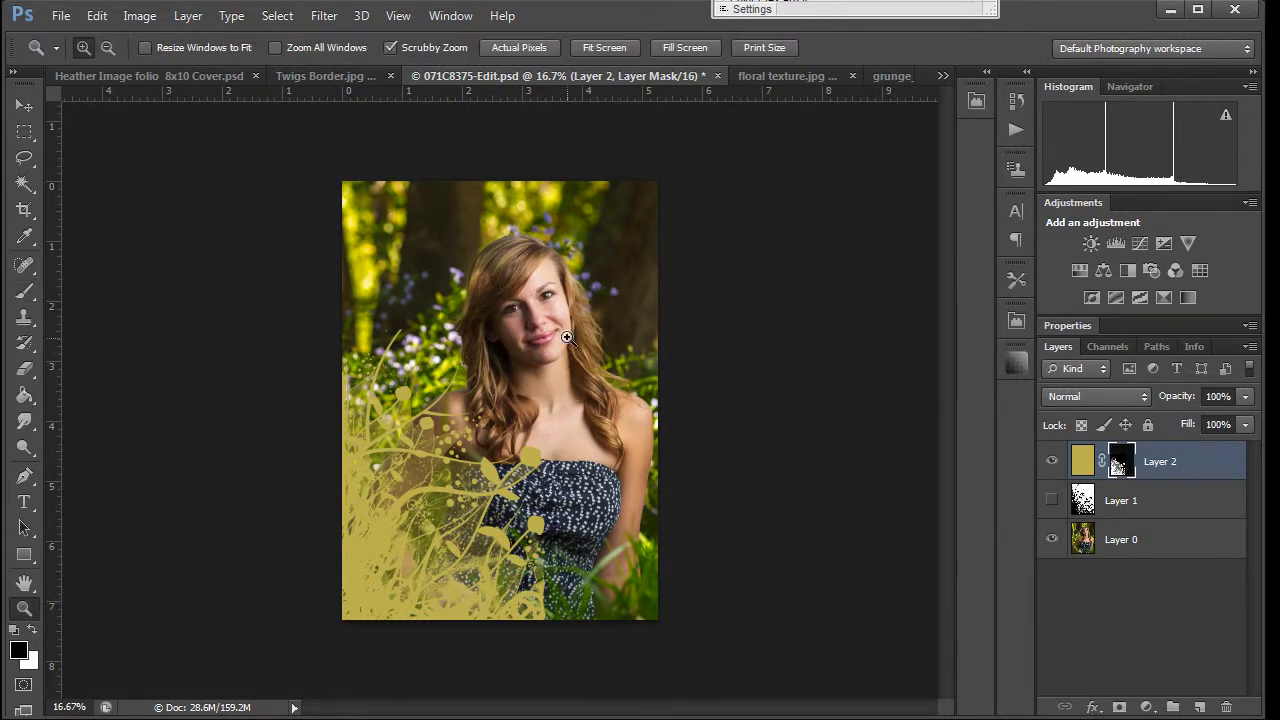
ctrl+click(582, 319)
ctrl+click(582, 318)
mouse_move(467, 442)
mouse_down()
mouse_move(586, 343)
mouse_move(583, 266)
mouse_move(561, 443)
mouse_move(509, 386)
mouse_move(531, 443)
mouse_move(577, 371)
mouse_up()
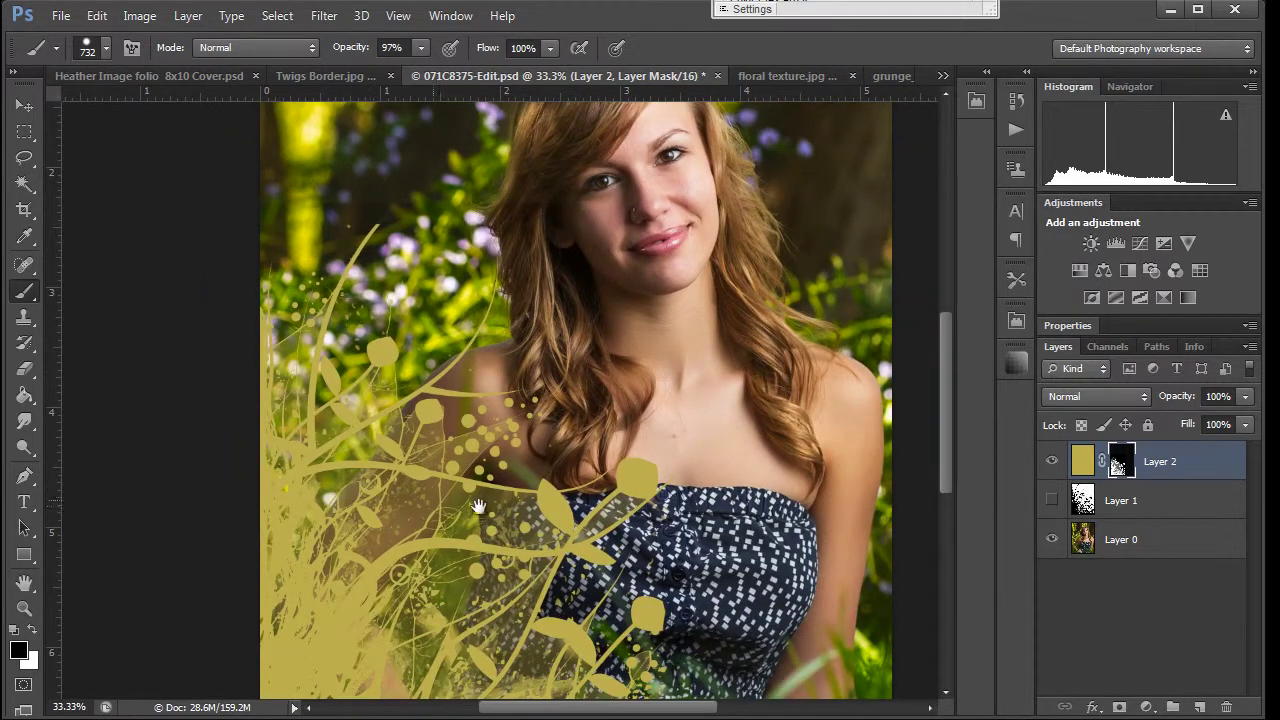
drag(492, 606, 486, 506)
mouse_move(692, 456)
mouse_down()
mouse_move(671, 407)
mouse_move(594, 550)
mouse_move(605, 452)
mouse_move(607, 549)
mouse_up()
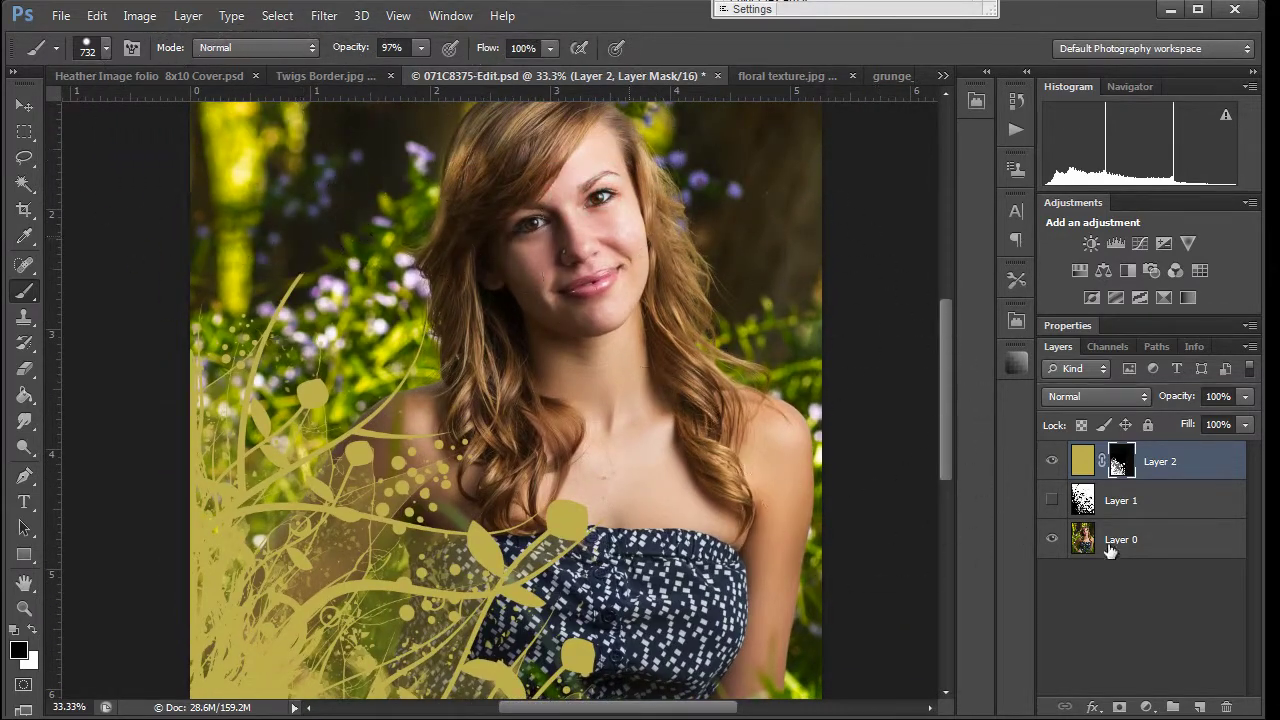
mouse_move(520, 524)
mouse_down()
mouse_move(536, 214)
mouse_move(547, 509)
mouse_move(540, 457)
mouse_move(528, 613)
mouse_up()
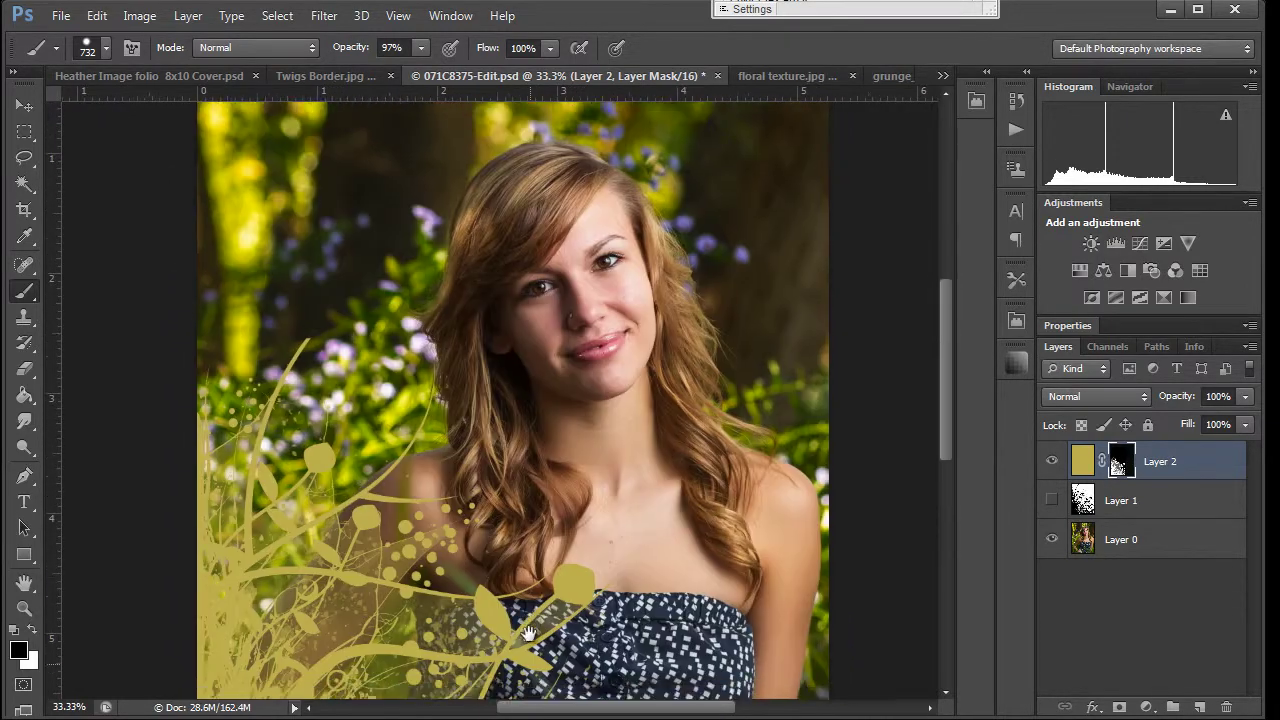
mouse_move(563, 357)
mouse_down()
mouse_move(554, 488)
mouse_move(584, 346)
mouse_up()
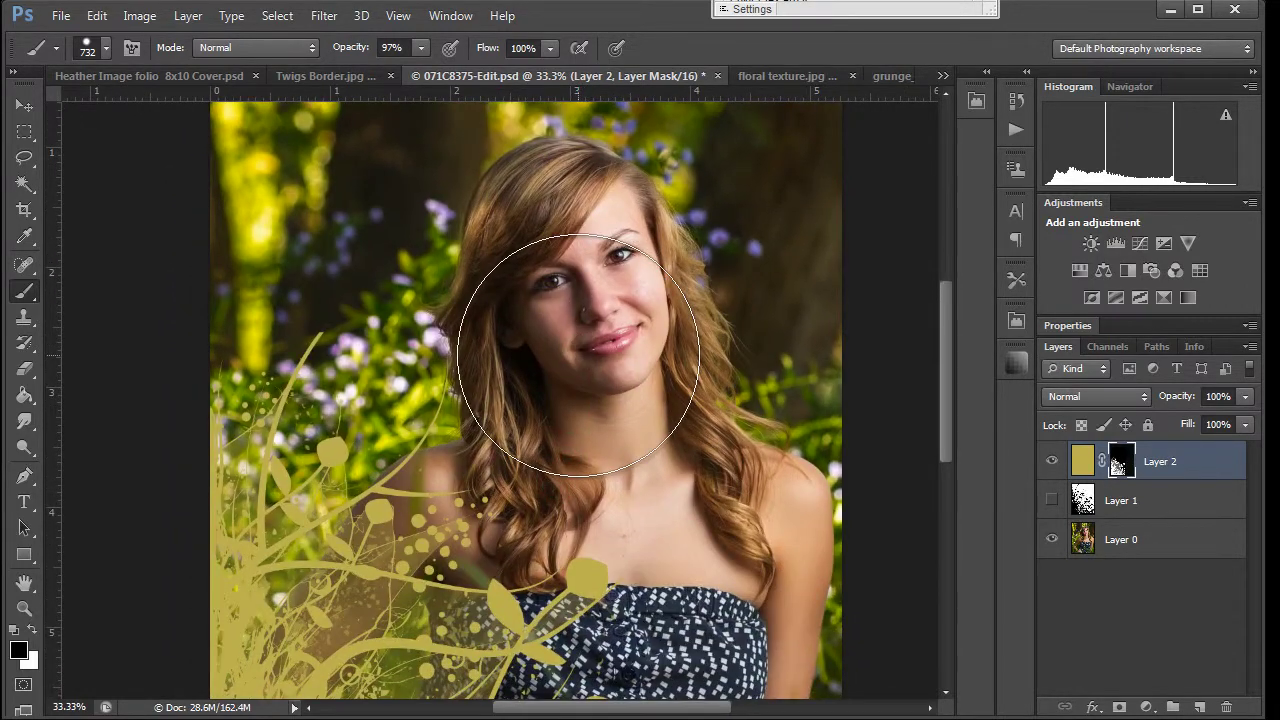